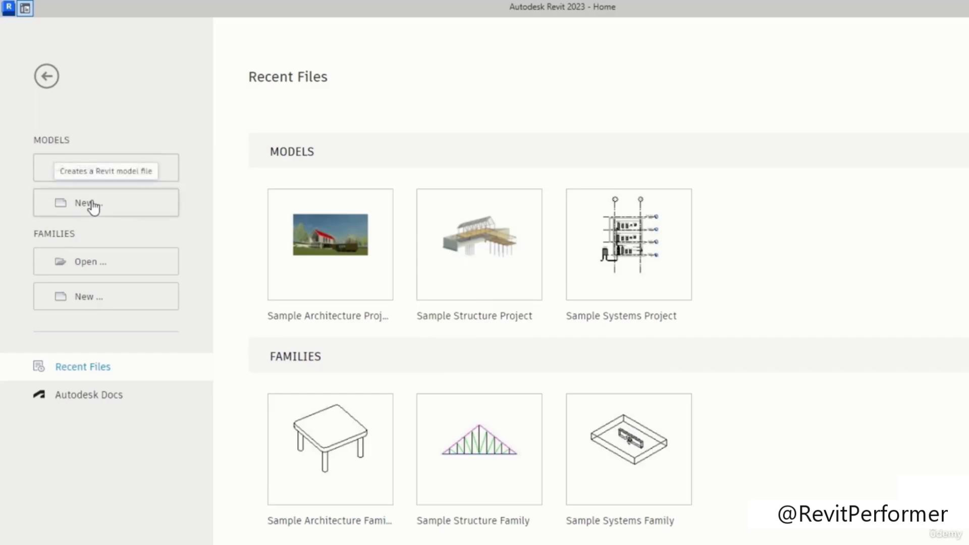
# - Create a new project from the Metric-Architectural Template
pyautogui.click(143, 212)
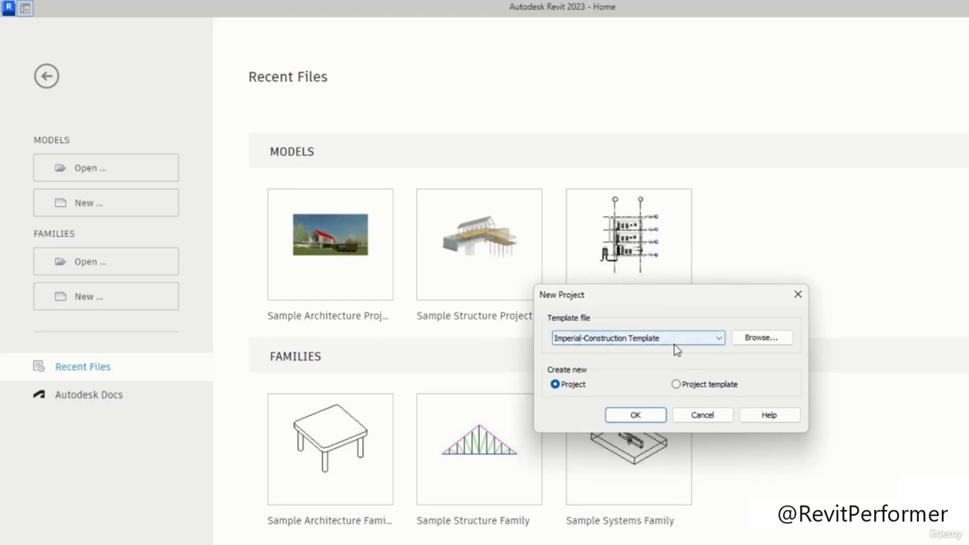
pyautogui.click(676, 341)
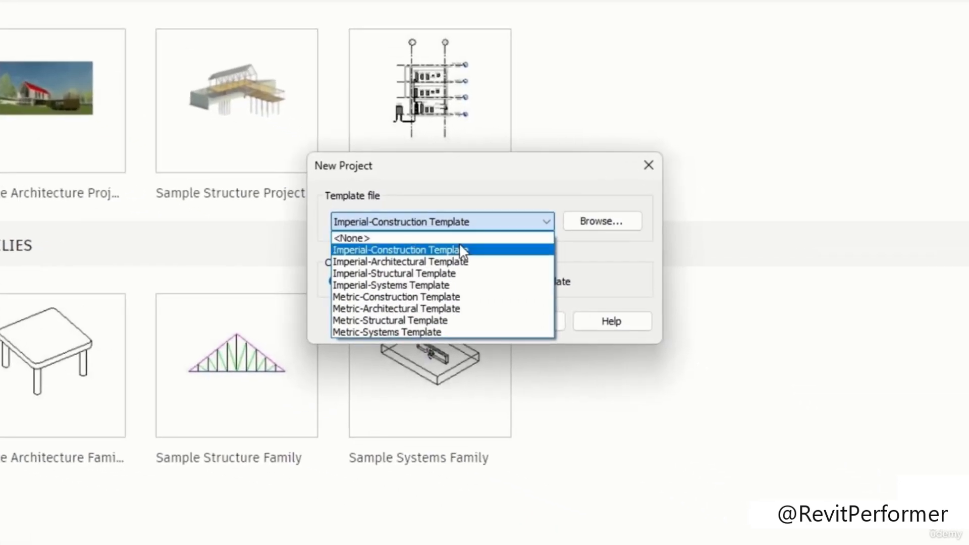
pyautogui.click(469, 308)
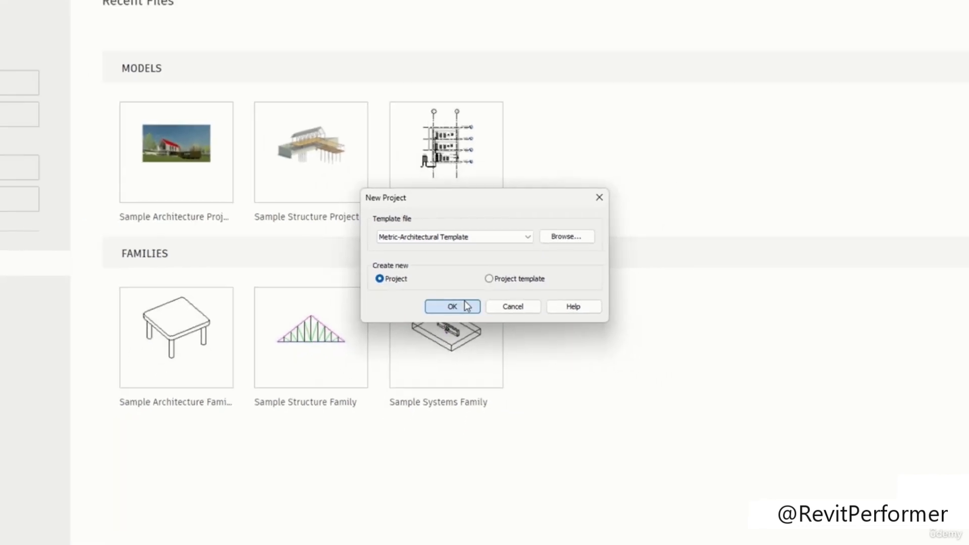
pyautogui.click(444, 323)
pyautogui.scroll(-3, 566, 230)
pyautogui.scroll(4, 581, 287)
pyautogui.scroll(1, 525, 272)
pyautogui.scroll(-5, 526, 262)
pyautogui.moveTo(534, 228); pyautogui.dragTo(491, 298, button='middle')
pyautogui.scroll(3, 504, 352)
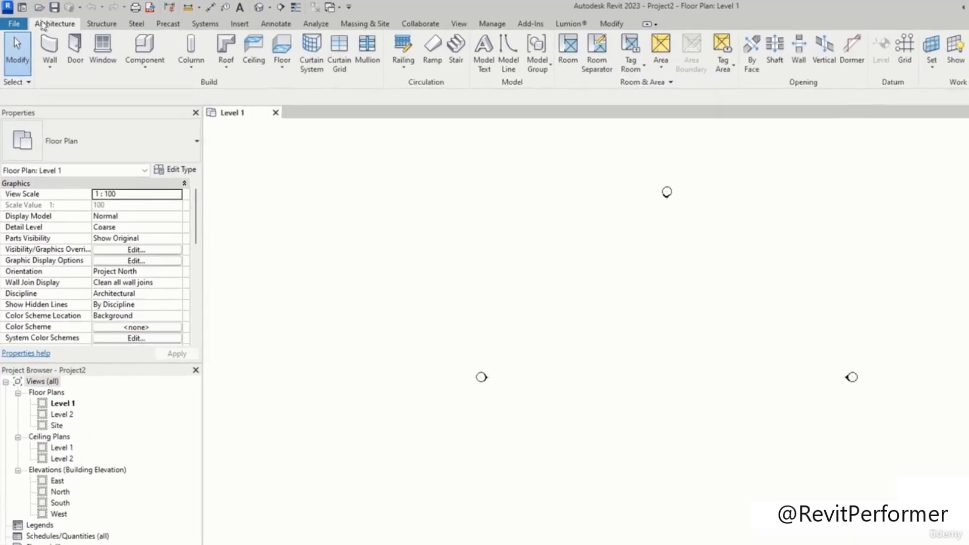
# - Examine the file commands and the structure, steel, precast, systems, insert, annotation and analysis tools
pyautogui.click(19, 29)
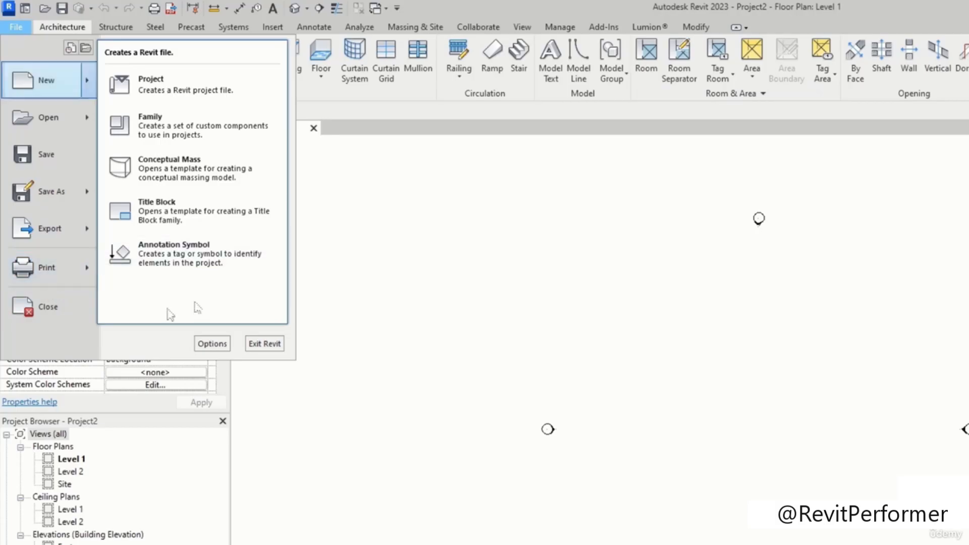
pyautogui.click(455, 236)
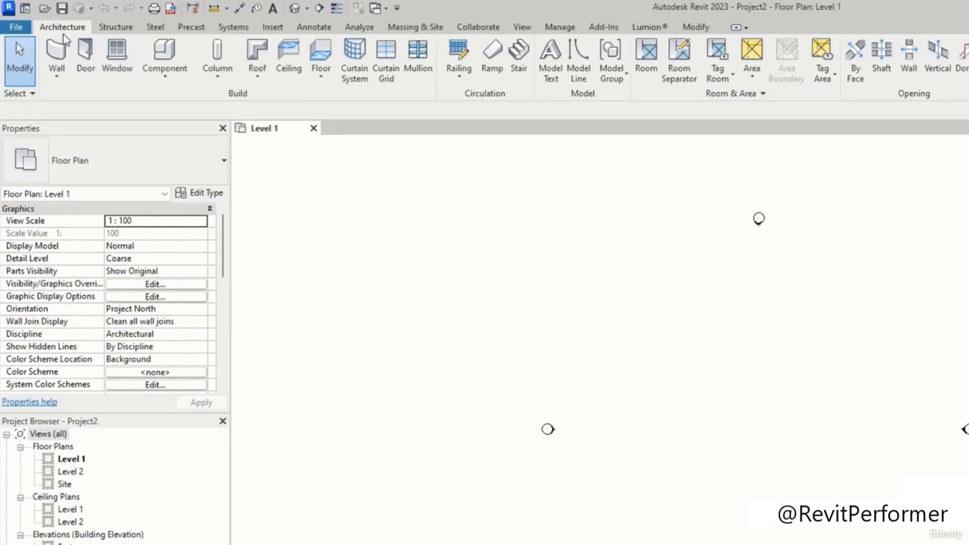
pyautogui.click(116, 26)
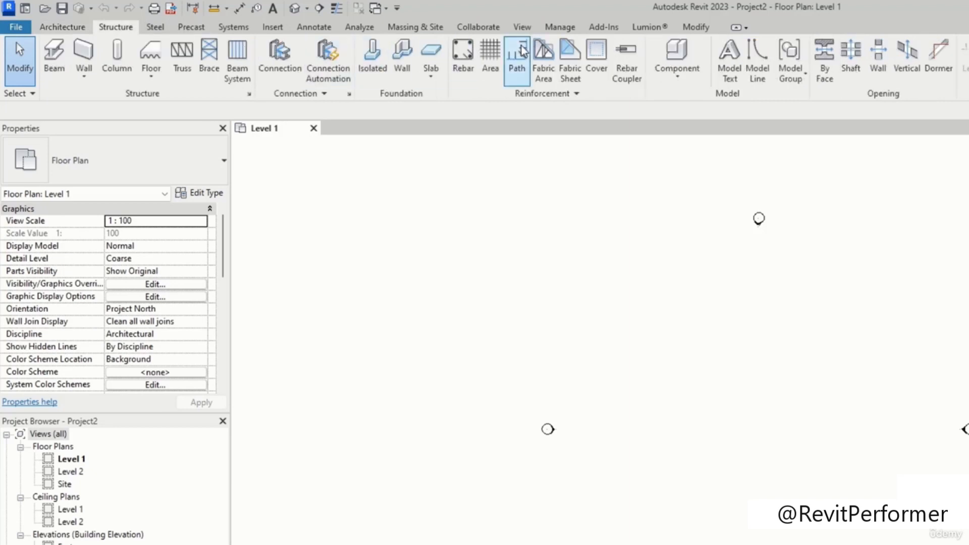
pyautogui.click(162, 27)
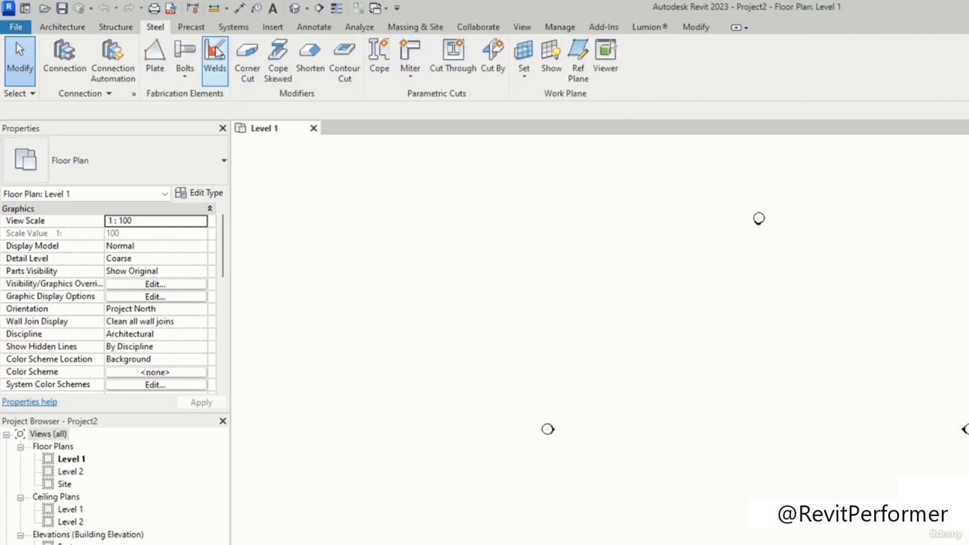
pyautogui.click(192, 26)
pyautogui.click(233, 27)
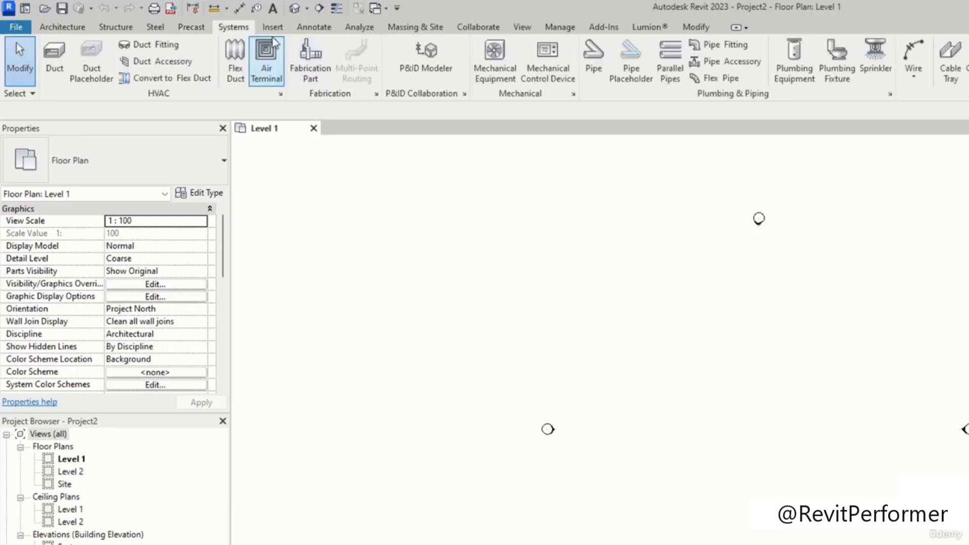
pyautogui.click(272, 27)
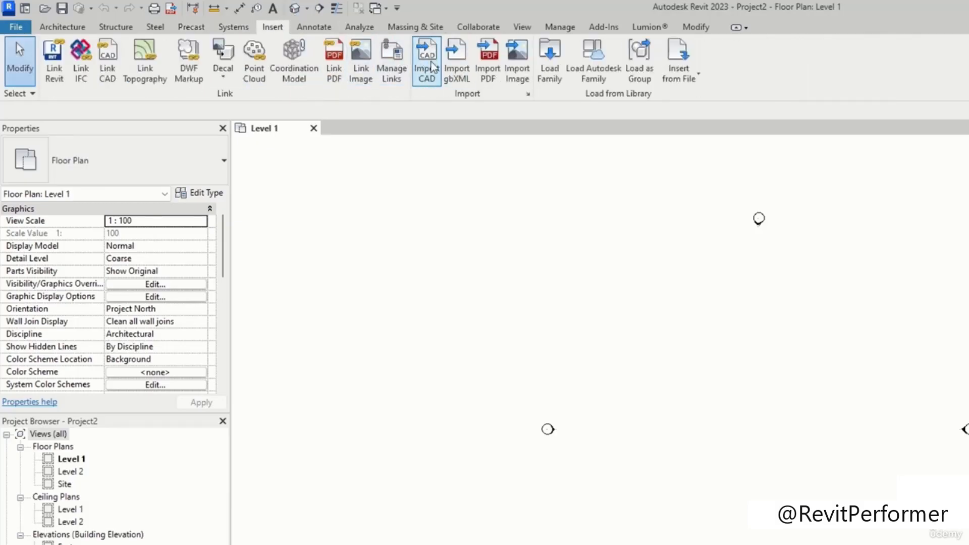
pyautogui.click(310, 27)
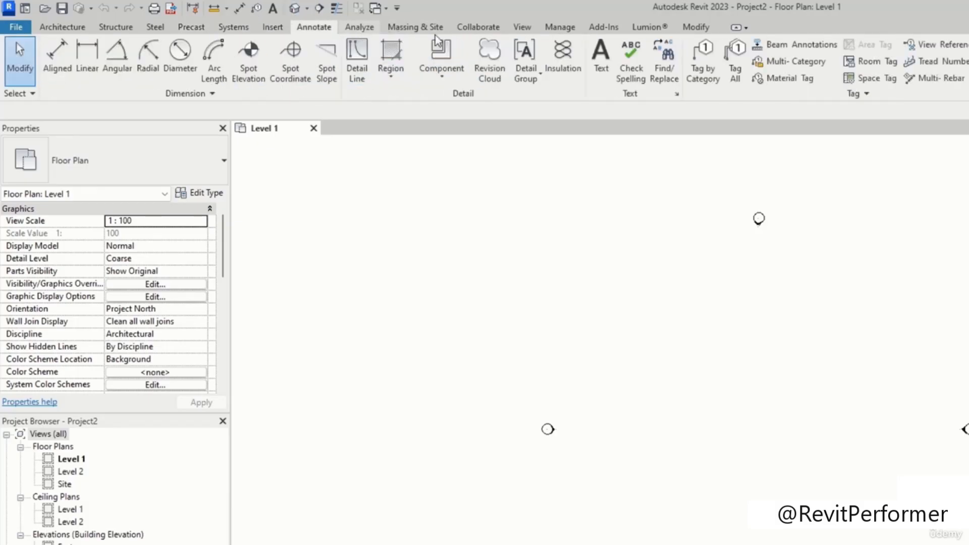
pyautogui.click(359, 26)
# - Examine the architectural building tools, including the available component, column and roof options
pyautogui.click(75, 26)
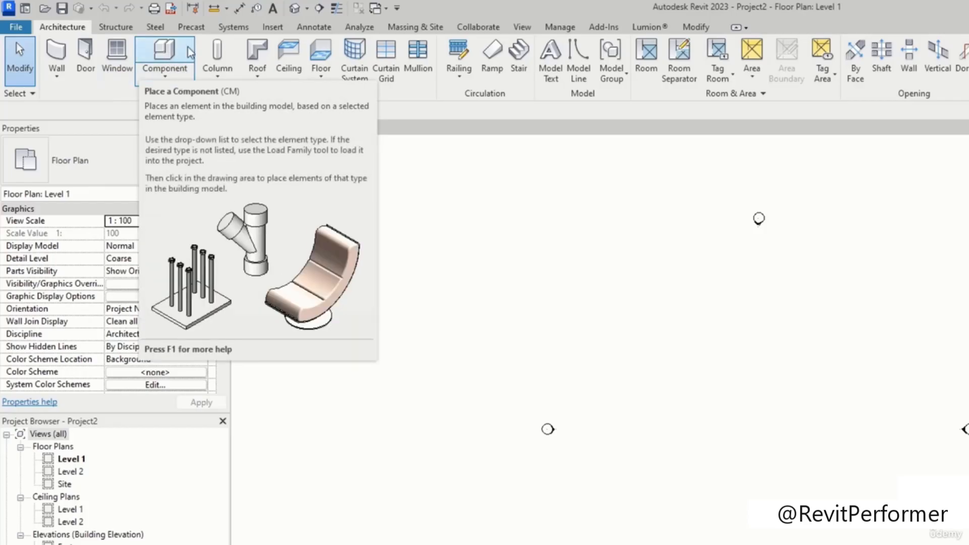
pyautogui.click(163, 79)
pyautogui.click(172, 73)
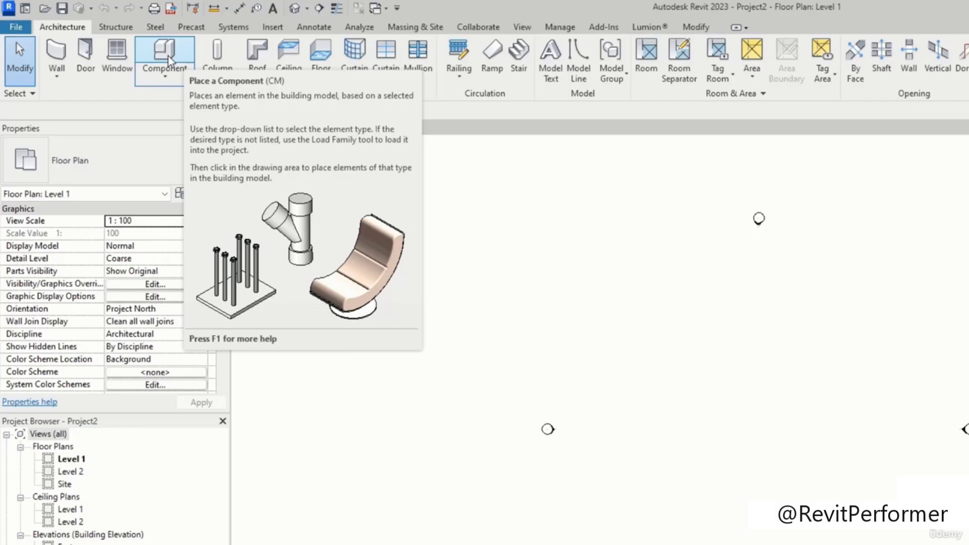
pyautogui.click(214, 76)
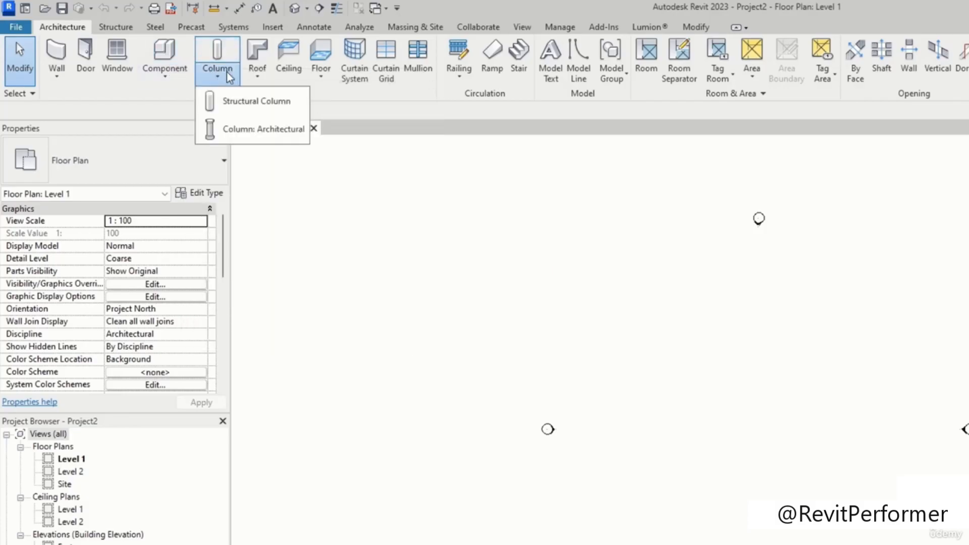
pyautogui.click(214, 75)
pyautogui.click(257, 75)
pyautogui.click(258, 77)
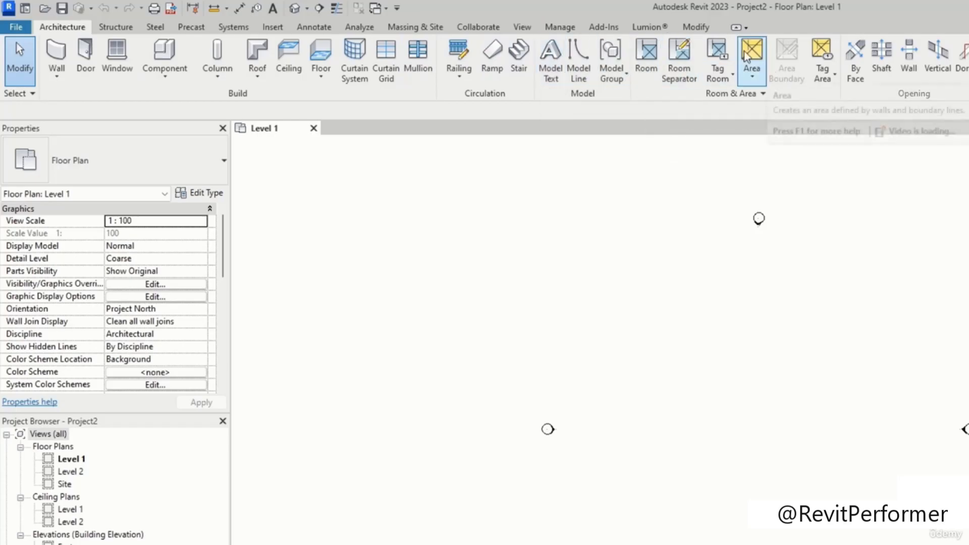
# - Review the structural through massing and site tools, including the Aligned dimension and Parking Component commands, without placing anything
pyautogui.click(103, 28)
pyautogui.click(155, 27)
pyautogui.click(191, 27)
pyautogui.click(233, 27)
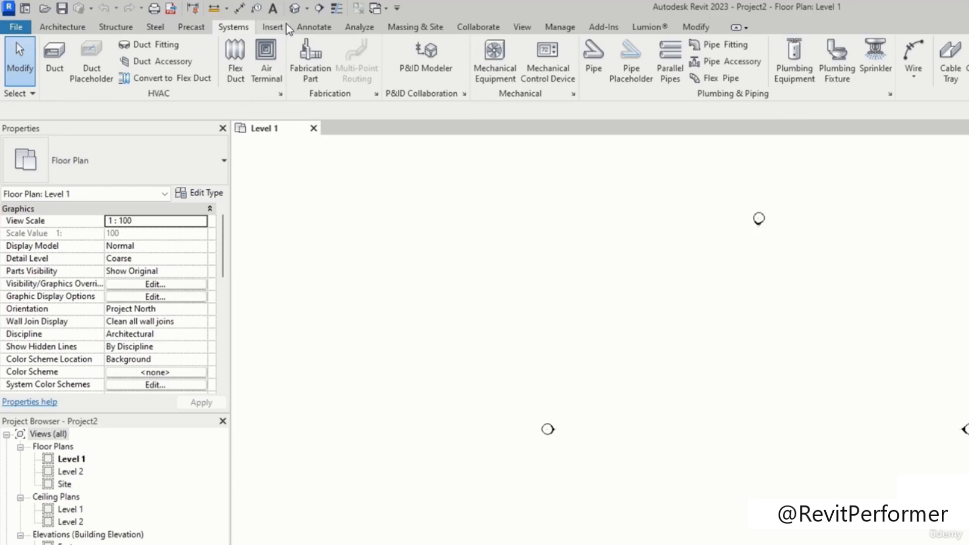
pyautogui.click(278, 28)
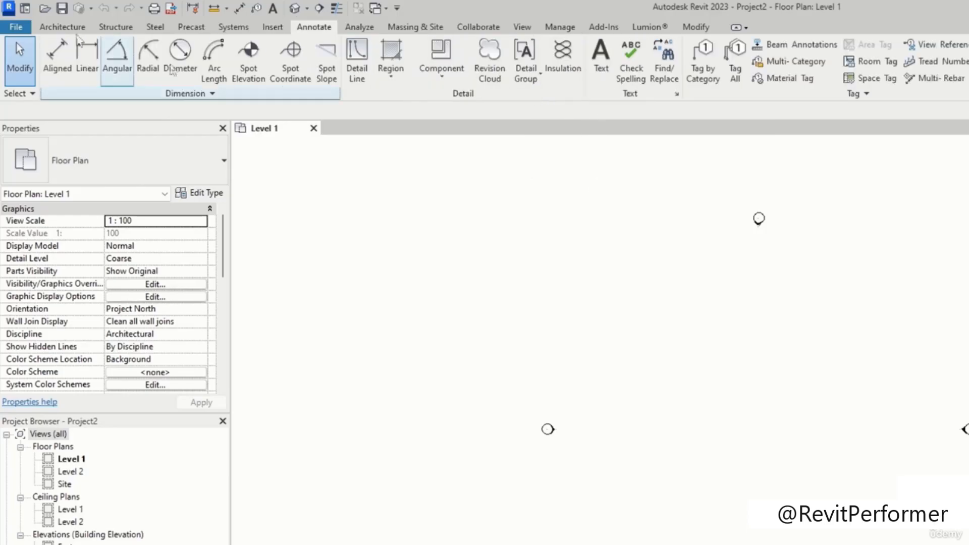
pyautogui.click(63, 54)
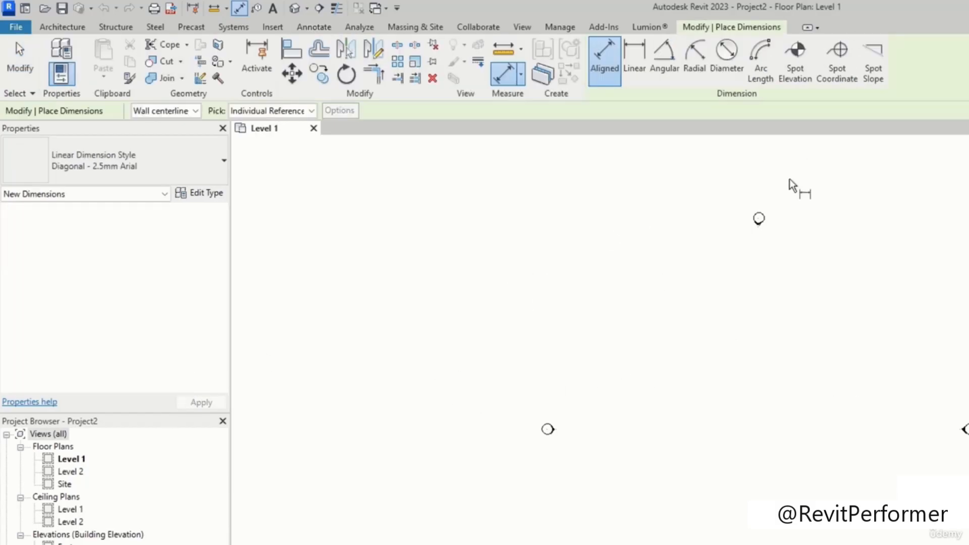
pyautogui.click(235, 28)
pyautogui.click(268, 30)
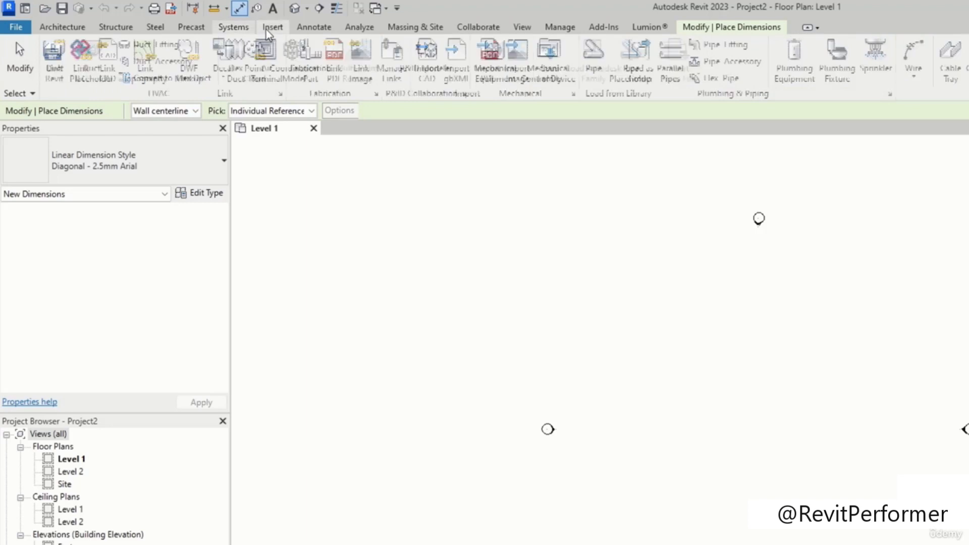
pyautogui.click(321, 28)
pyautogui.click(355, 28)
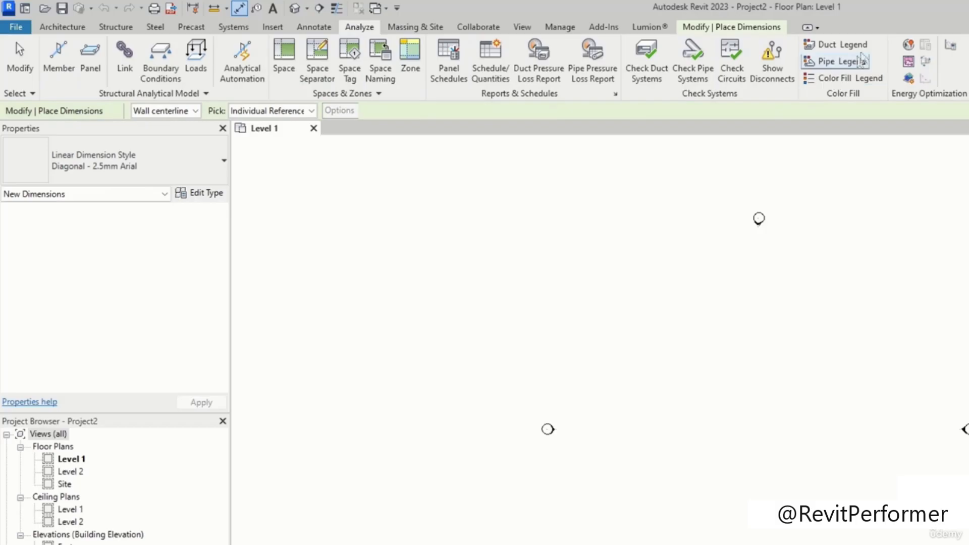
pyautogui.click(422, 27)
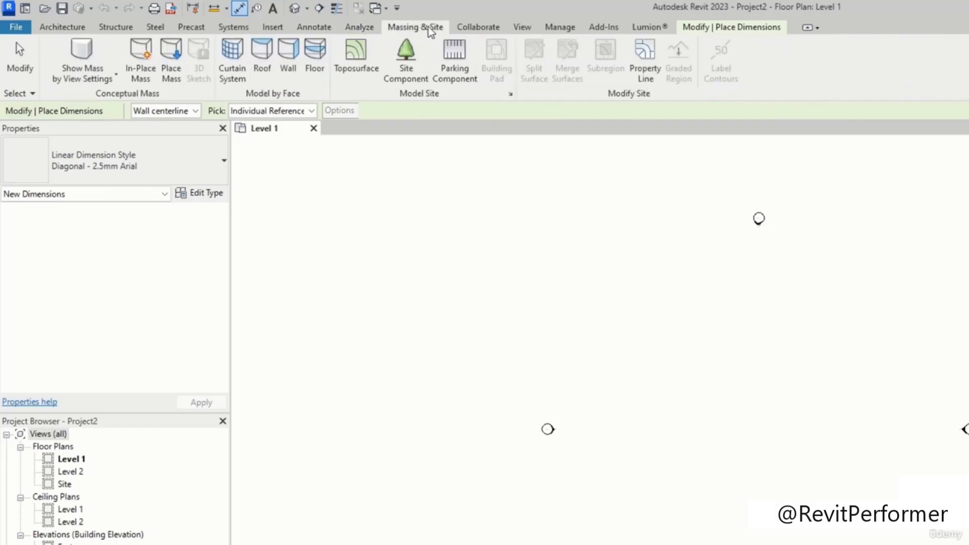
pyautogui.click(455, 65)
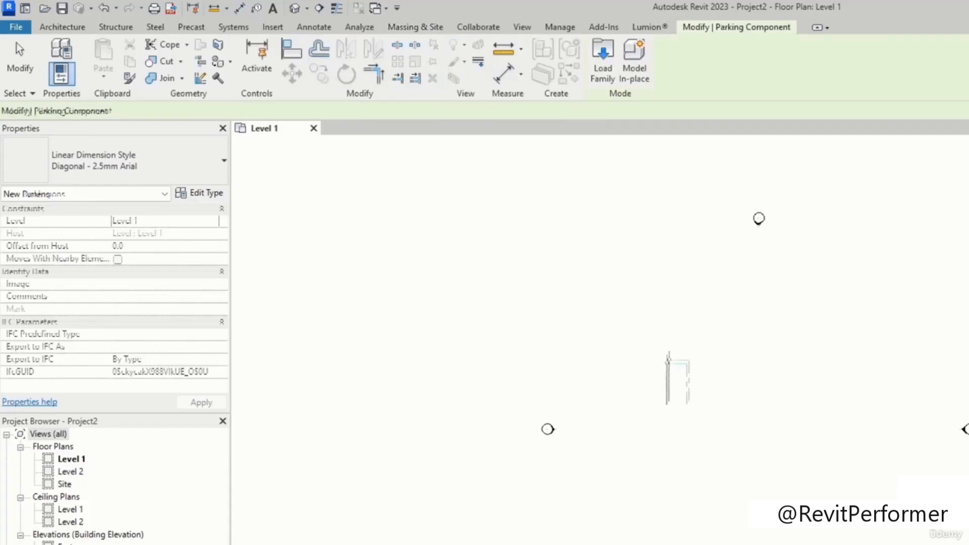
pyautogui.press('Escape')
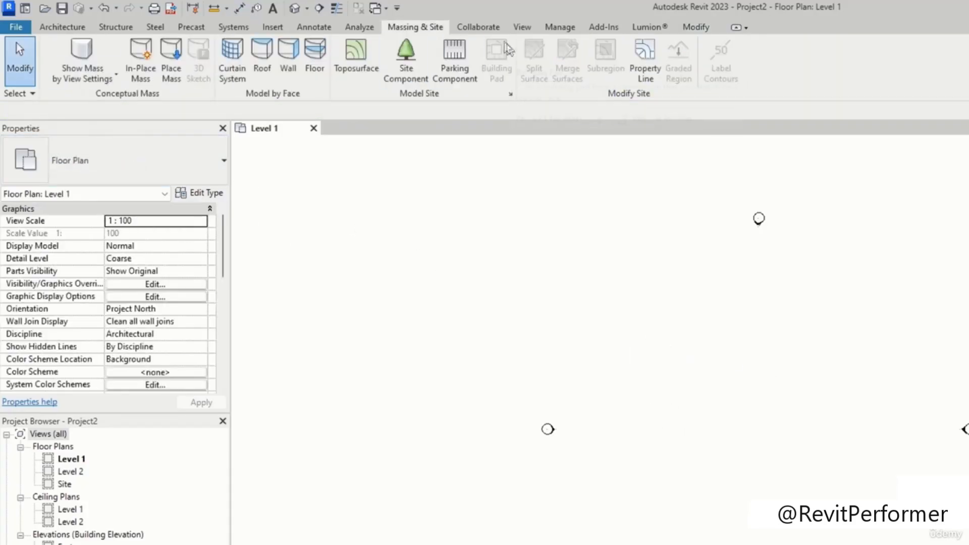
# - Open the project's default 3D view
pyautogui.click(479, 26)
pyautogui.click(523, 26)
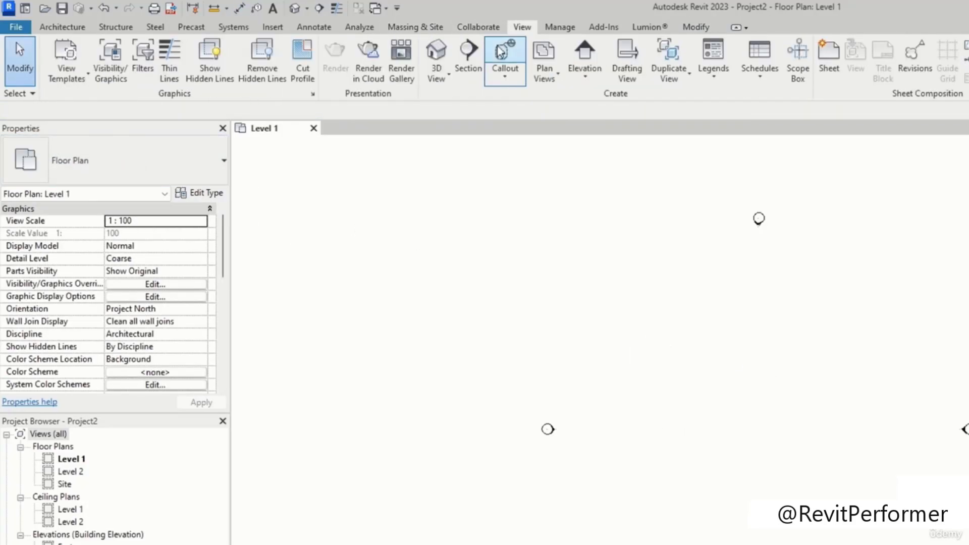
pyautogui.click(442, 56)
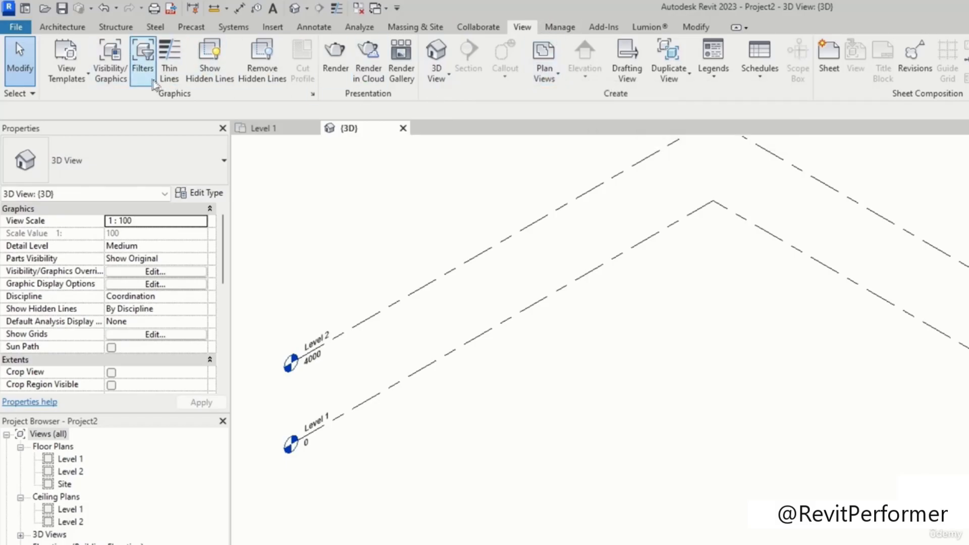
# - Inspect the model categories in the 3D view's Visibility/Graphic Overrides and leave without applying changes
pyautogui.click(87, 76)
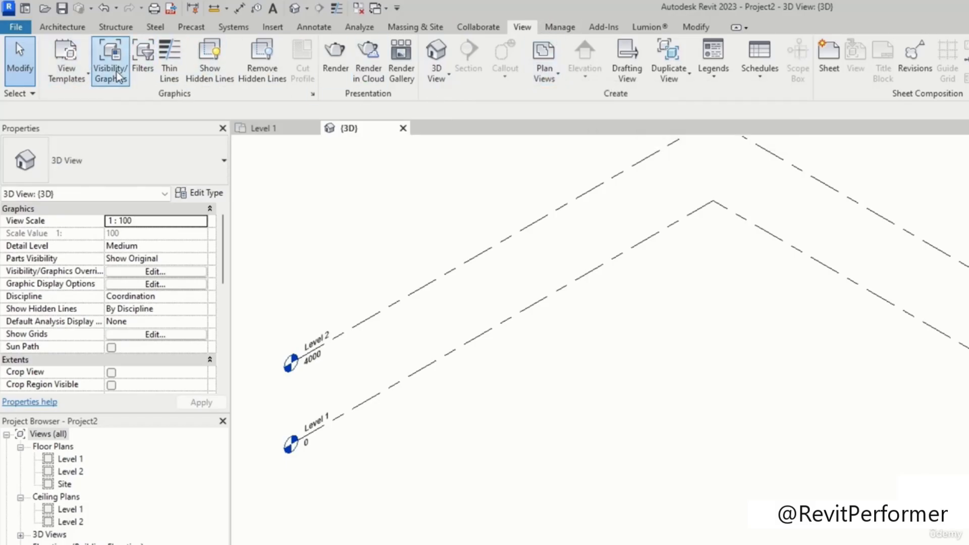
pyautogui.click(111, 70)
pyautogui.scroll(-7, 709, 378)
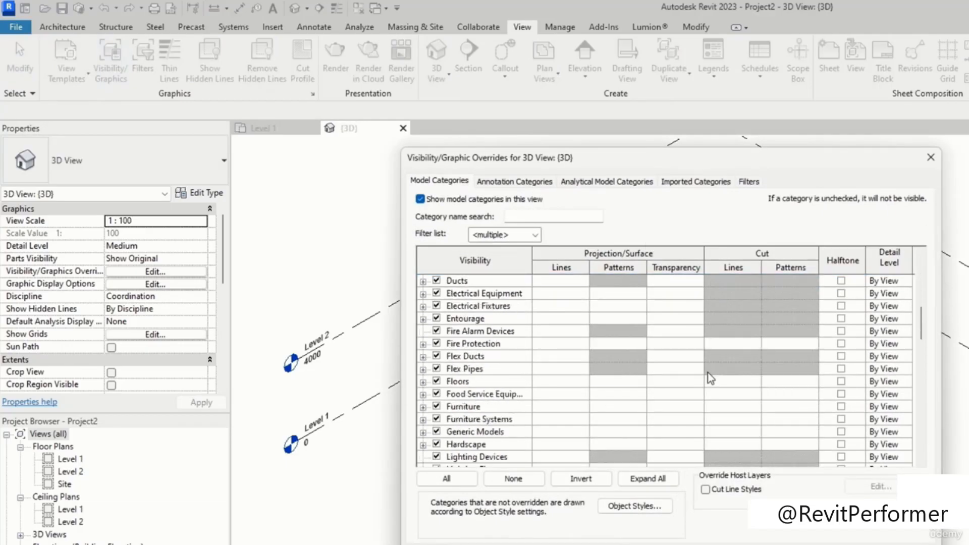
pyautogui.scroll(-5, 709, 378)
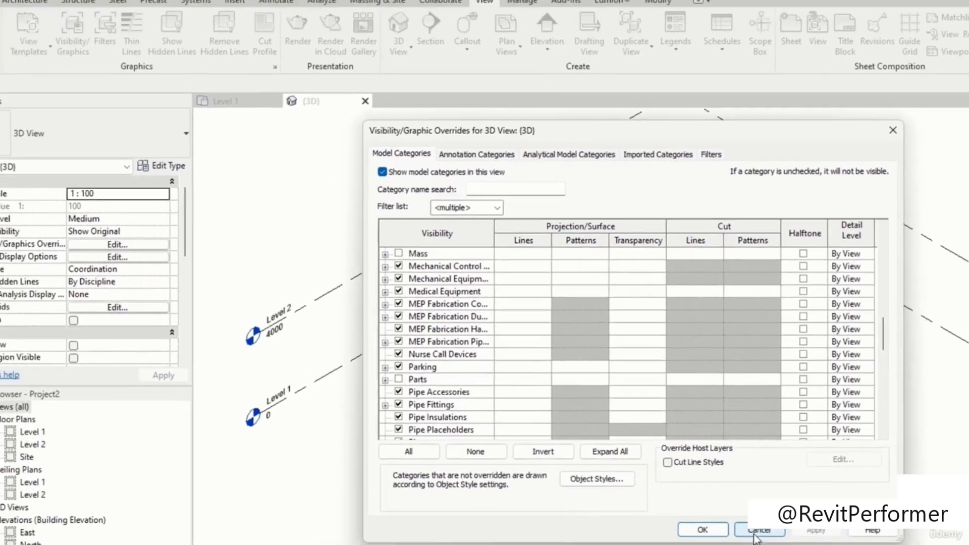
pyautogui.click(755, 534)
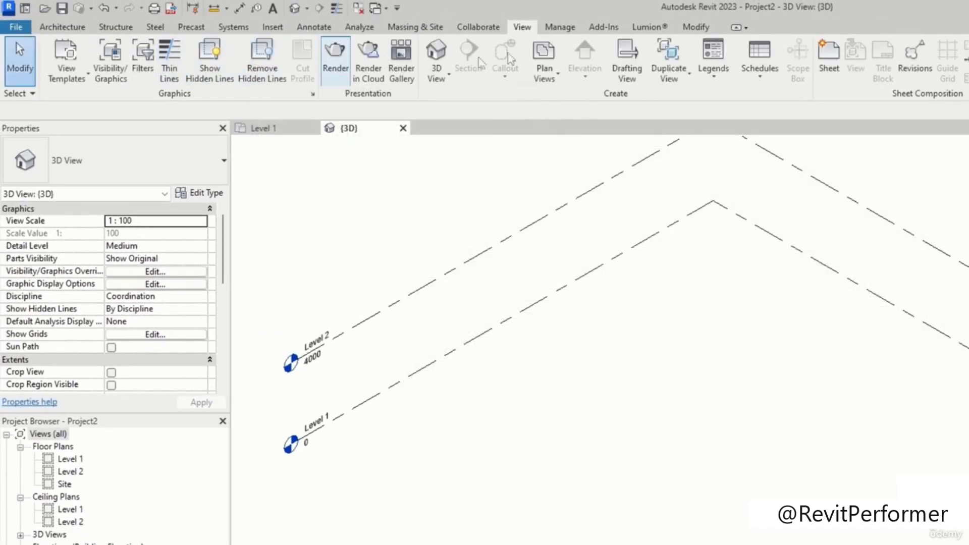
# - Examine the project management tools with the Material Browser, and the add-in, Lumion and modification tools
pyautogui.click(560, 27)
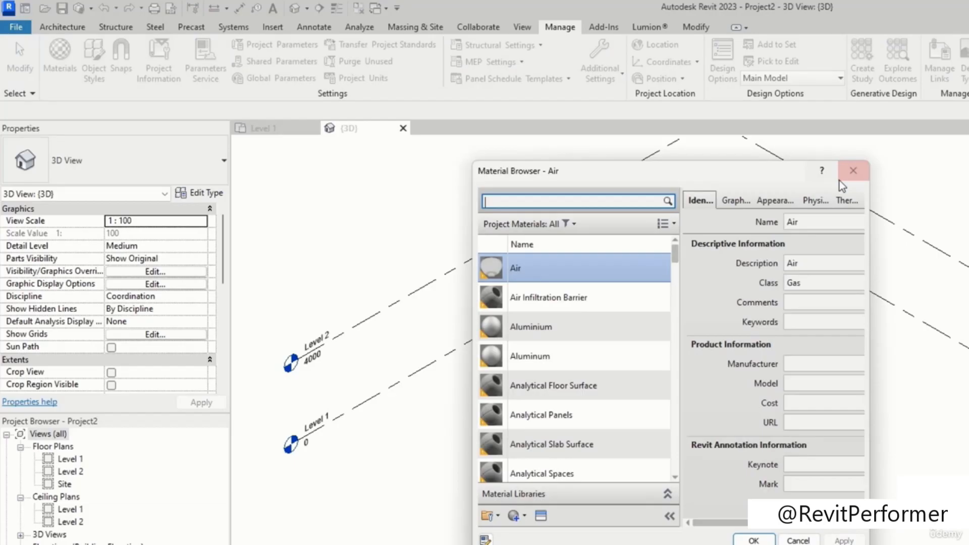
pyautogui.click(852, 171)
pyautogui.click(604, 27)
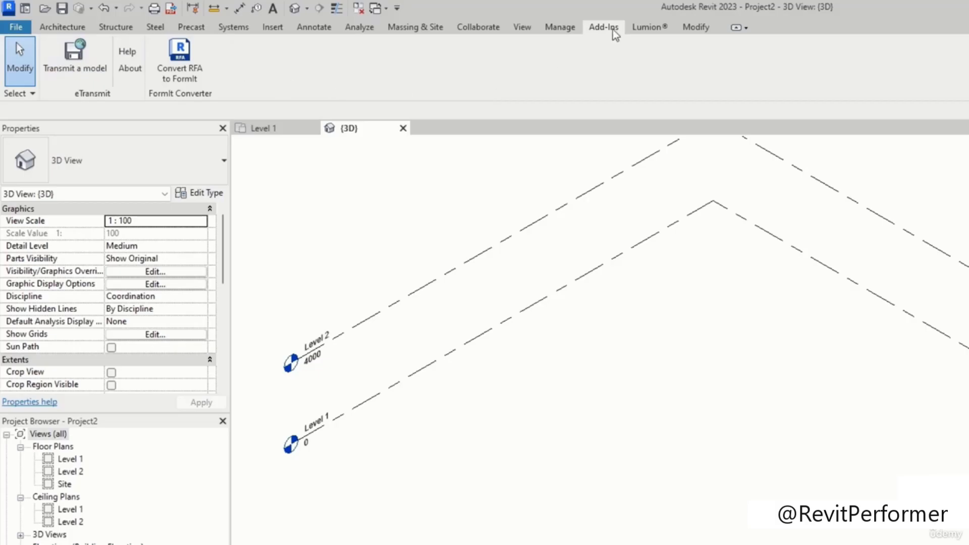
pyautogui.click(649, 27)
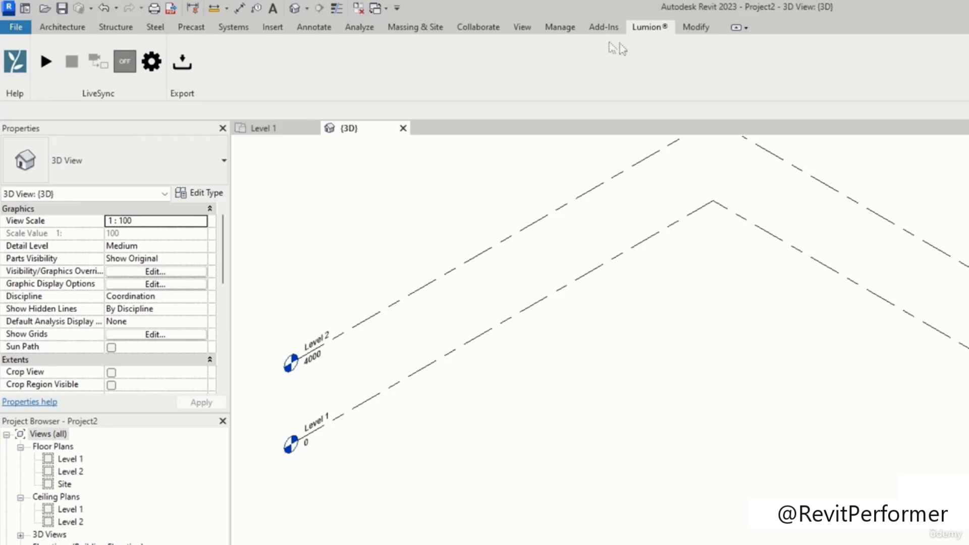
pyautogui.click(696, 26)
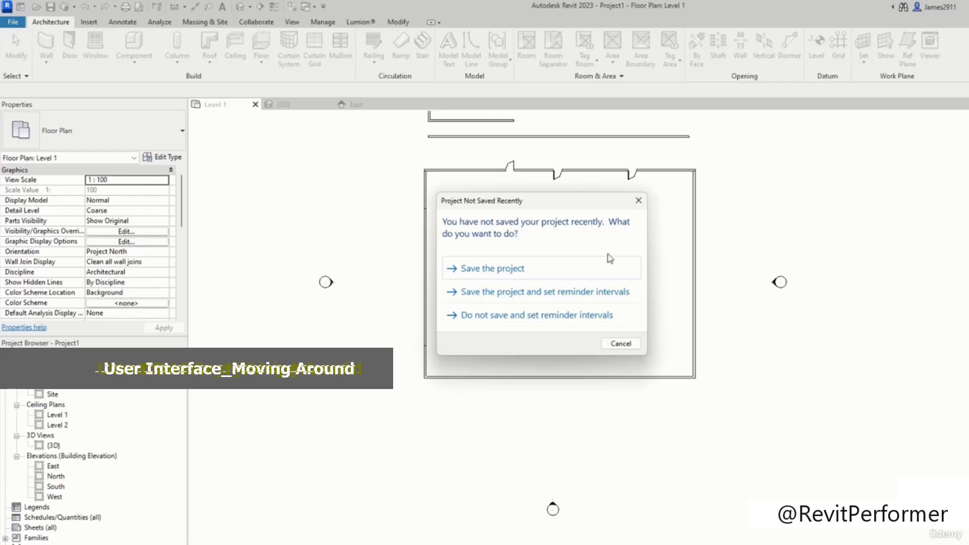
# - Dismiss the save reminder, start loading a door family and browse the family folders to the English-Imperial library
pyautogui.click(639, 200)
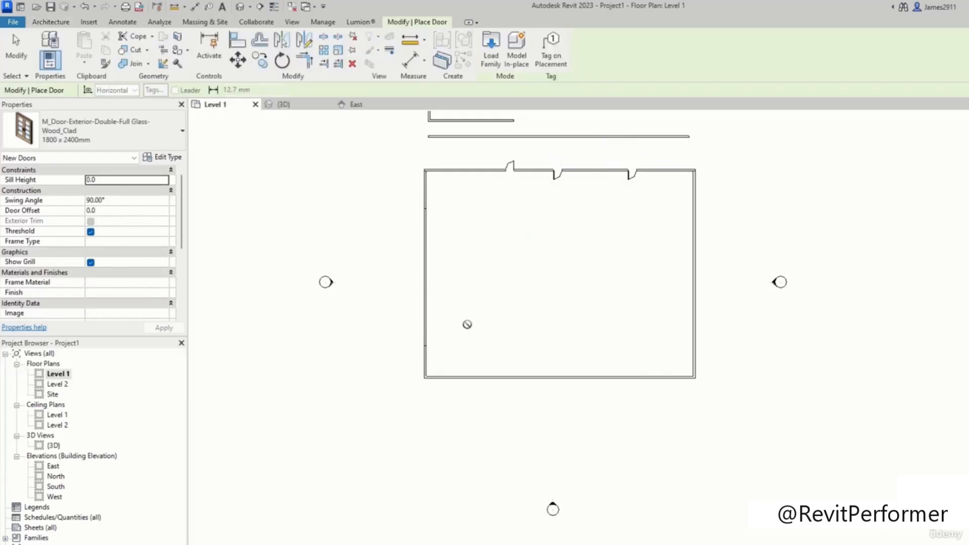
pyautogui.click(493, 53)
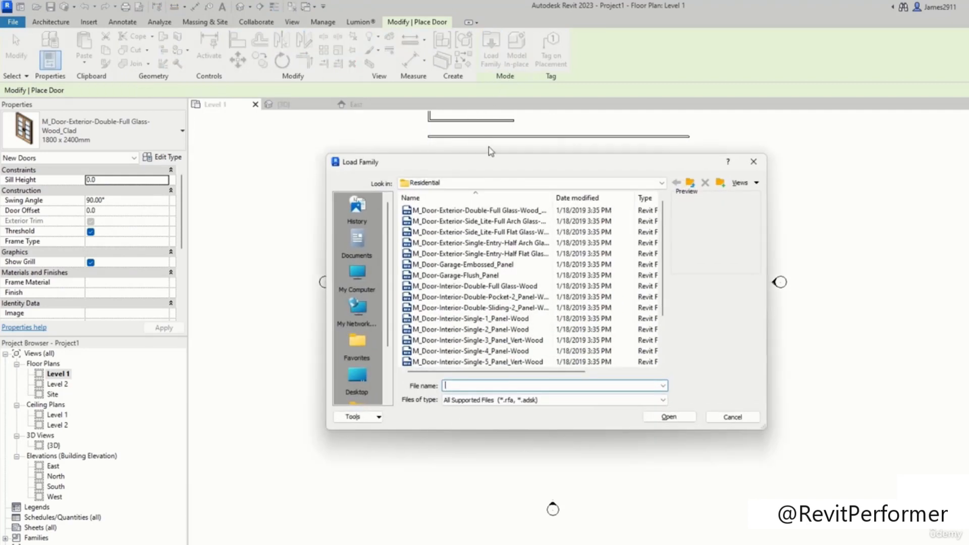
pyautogui.click(691, 184)
pyautogui.click(691, 183)
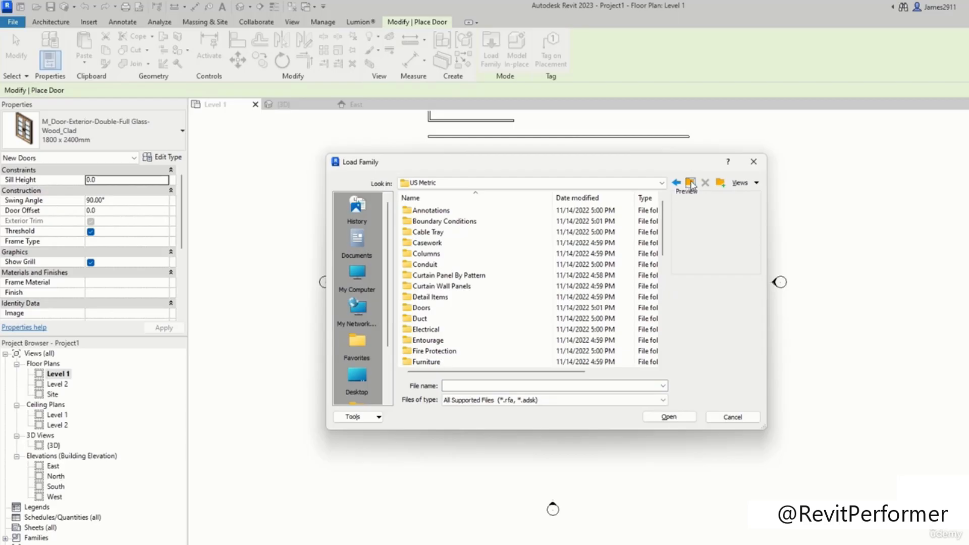
pyautogui.click(691, 183)
pyautogui.scroll(-2, 364, 361)
pyautogui.click(366, 363)
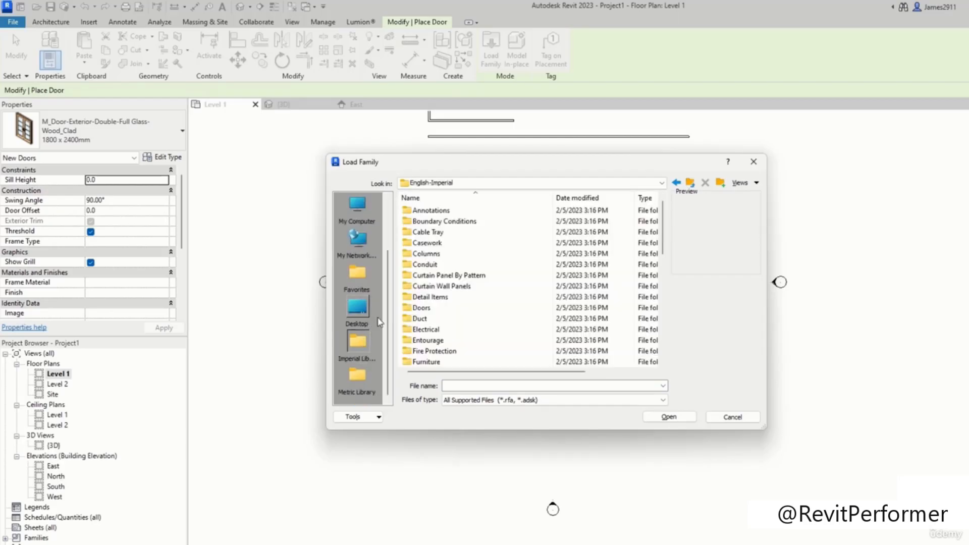
# - Look through the English-Imperial category folders and open the Residential folder under Doors
pyautogui.scroll(-4, 505, 318)
pyautogui.scroll(-4, 510, 308)
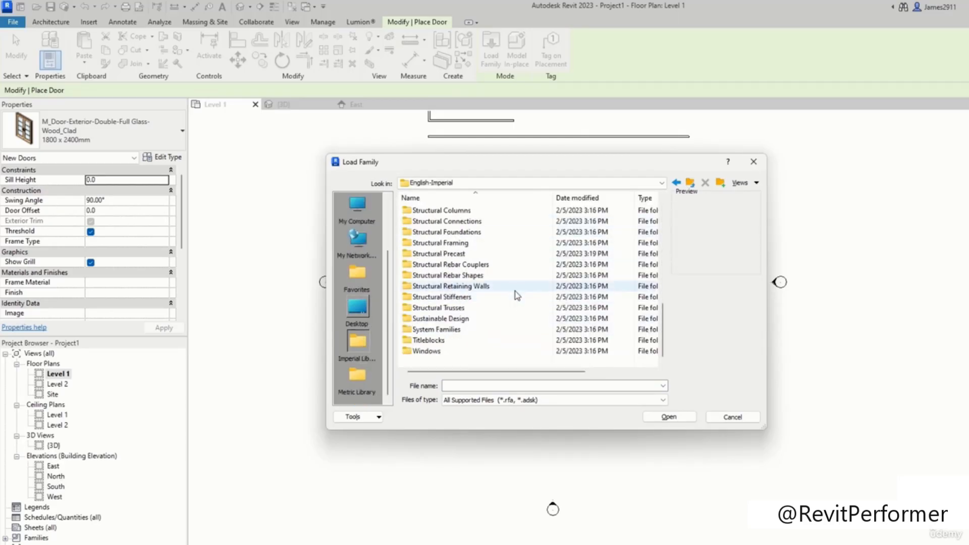
pyautogui.scroll(10, 485, 303)
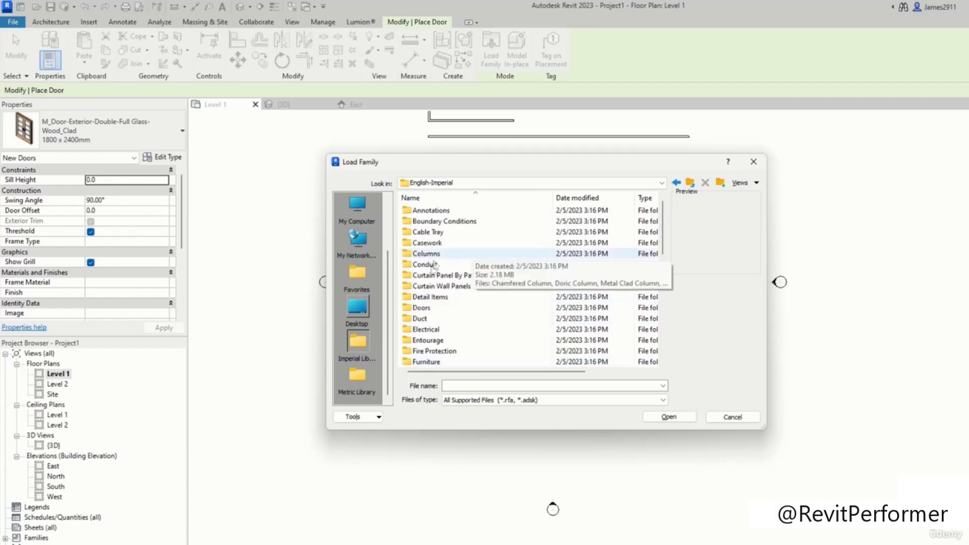
pyautogui.doubleClick(425, 307)
pyautogui.doubleClick(465, 231)
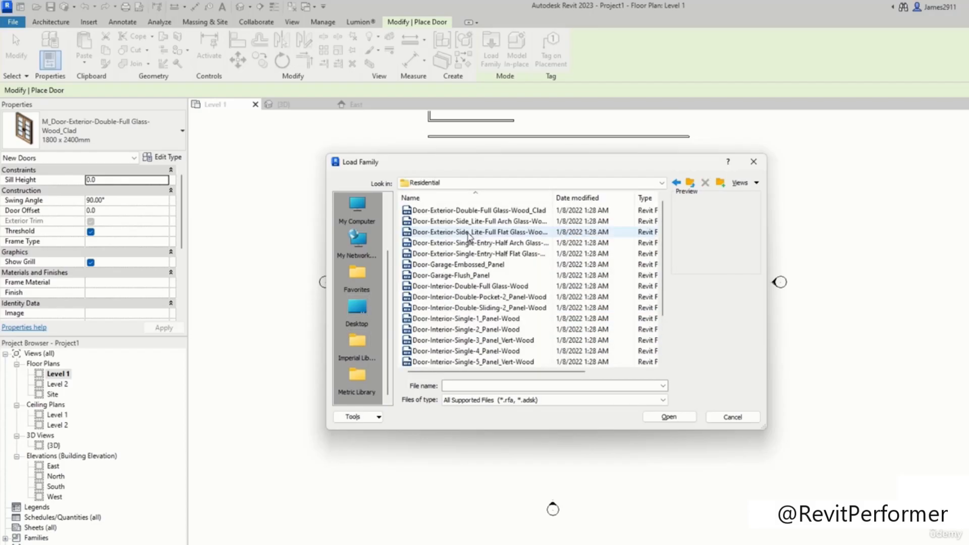
# - Preview the residential door families one by one and select Door-Interior-Double-Full Glass-Wood
pyautogui.click(498, 211)
pyautogui.press('Down')
pyautogui.press('Down')
pyautogui.press('Down')
pyautogui.press('Down')
pyautogui.press('Down')
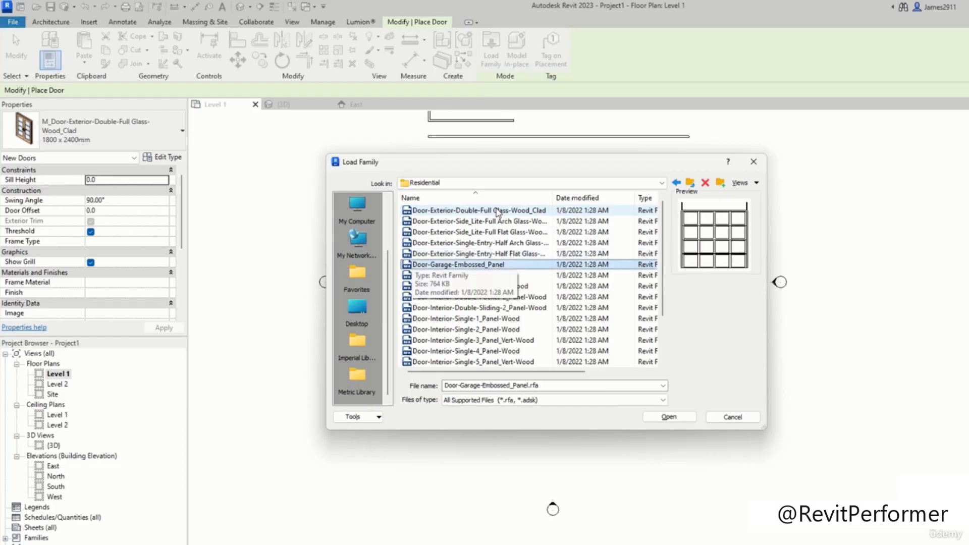
pyautogui.press('Up')
pyautogui.press('Down')
pyautogui.press('Down')
pyautogui.press('Down')
pyautogui.press('Down')
pyautogui.press('Up')
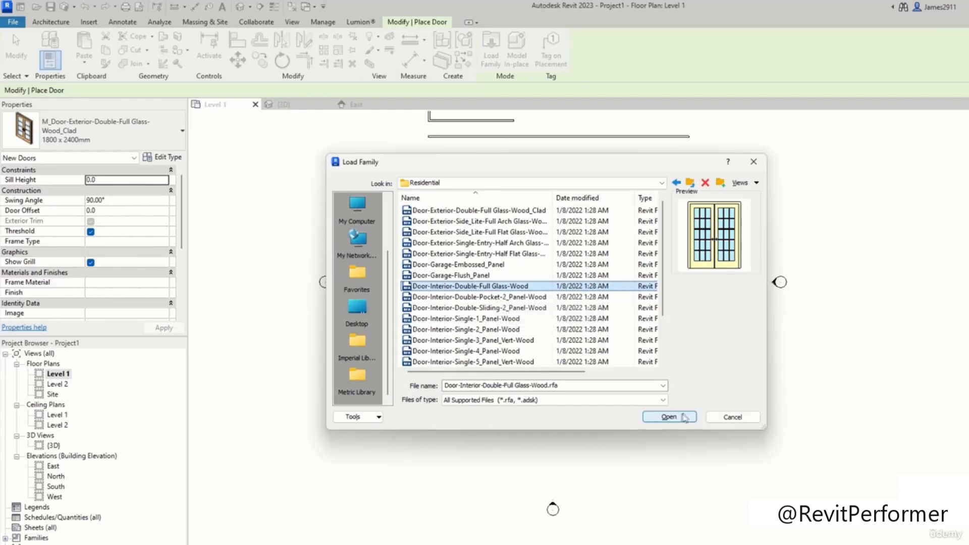
# - Load the selected double door family with only its 72" x 96" type
pyautogui.click(681, 419)
pyautogui.scroll(-3, 505, 308)
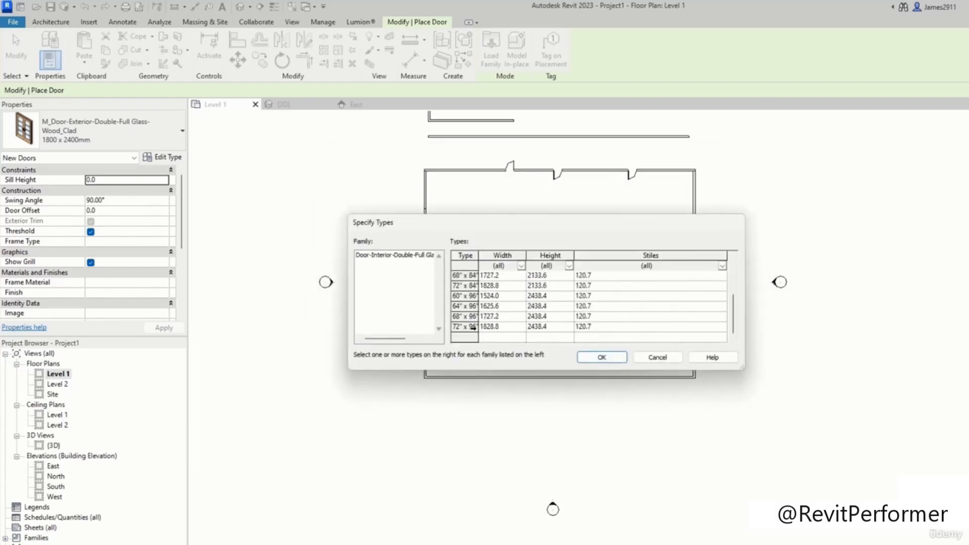
pyautogui.click(493, 327)
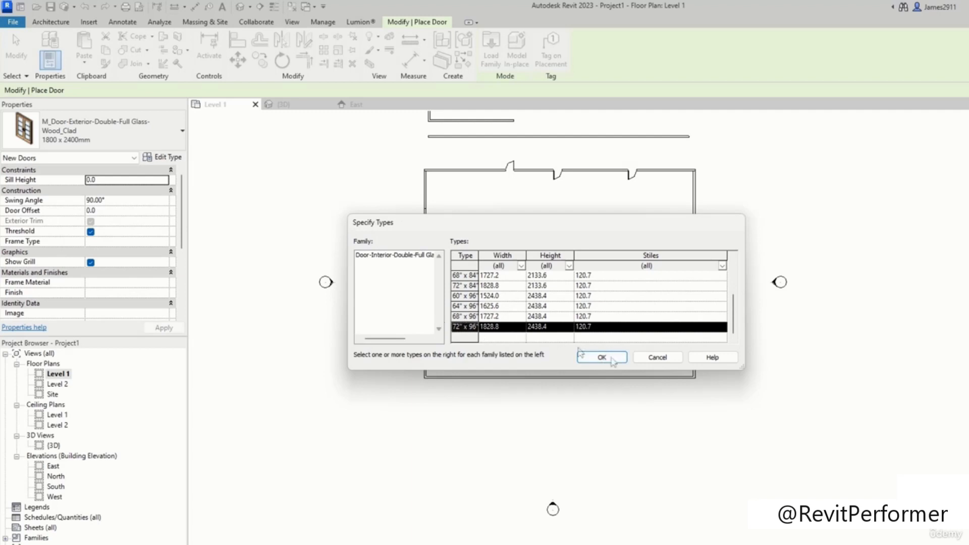
pyautogui.click(602, 357)
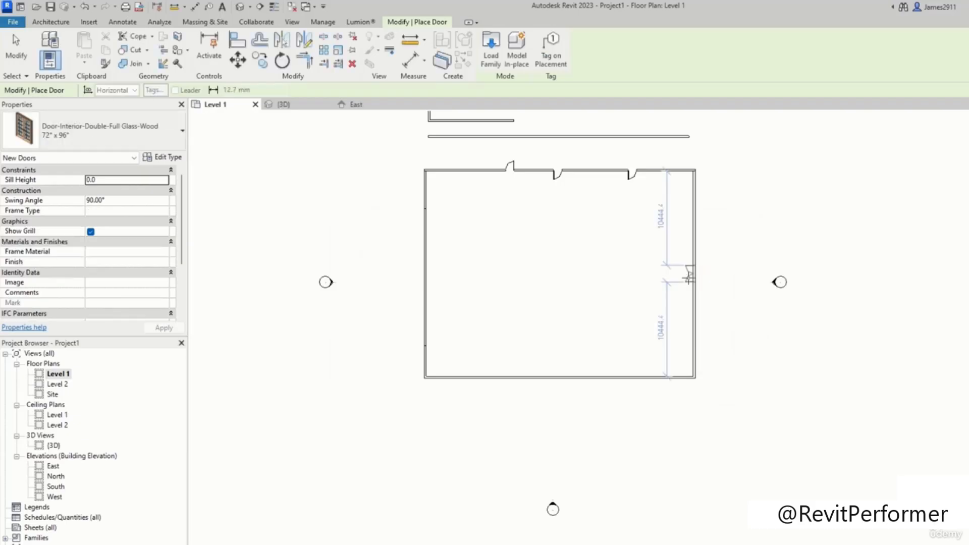
# - Place a 72" x 96" double glass door near the middle of both the east and west walls and end door placement
pyautogui.scroll(5, 692, 275)
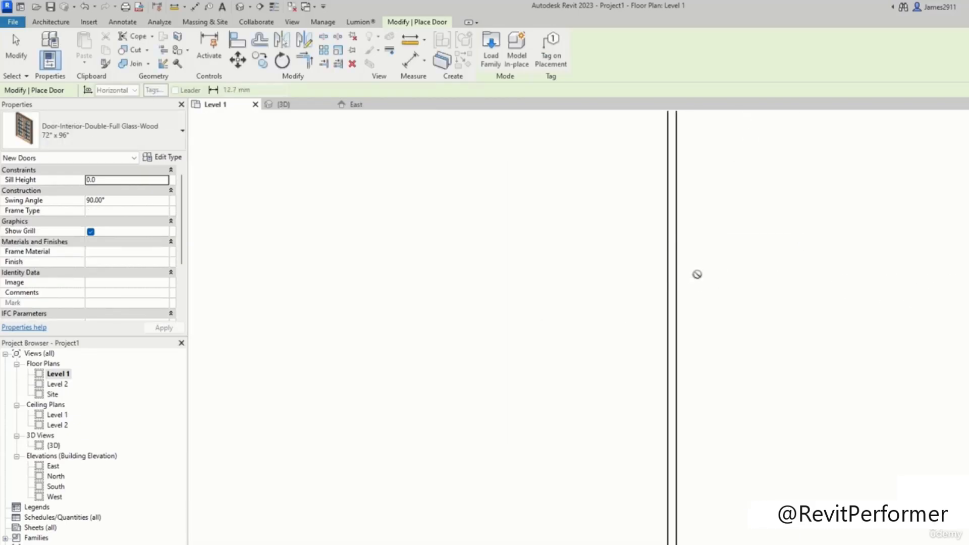
pyautogui.scroll(-6, 687, 287)
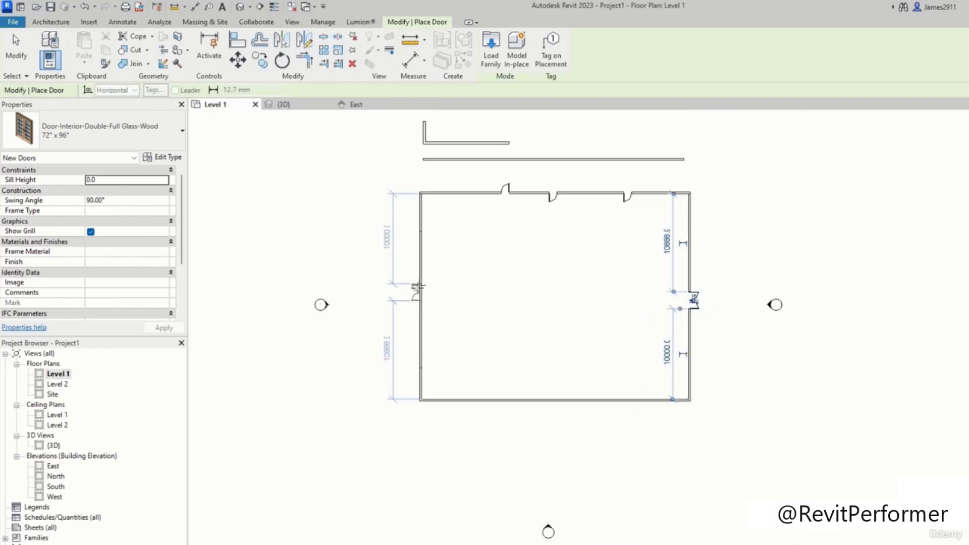
pyautogui.click(442, 300)
pyautogui.press('Escape')
pyautogui.press('Escape')
pyautogui.scroll(4, 428, 294)
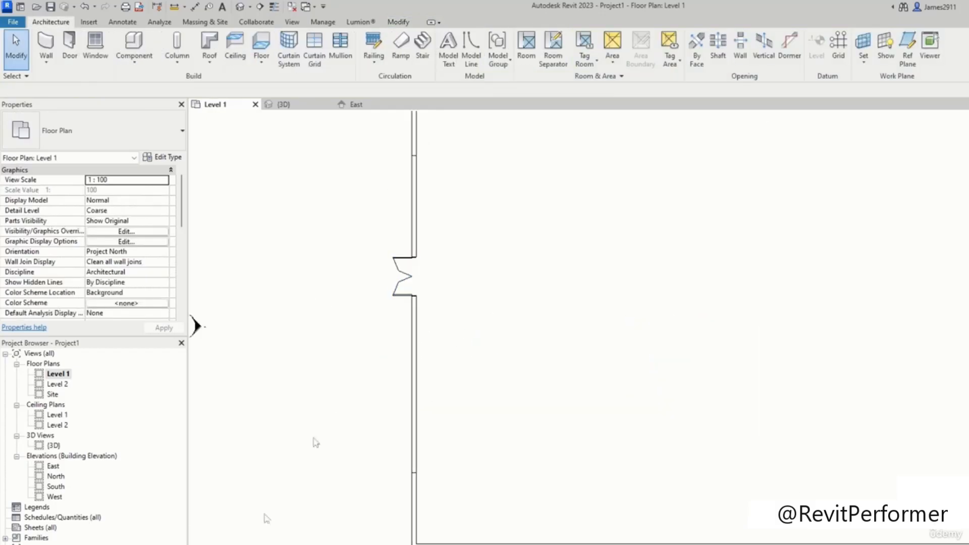
# - Open the {3D} view and examine the newly placed double doors from several sides of the building
pyautogui.doubleClick(39, 447)
pyautogui.scroll(2, 574, 266)
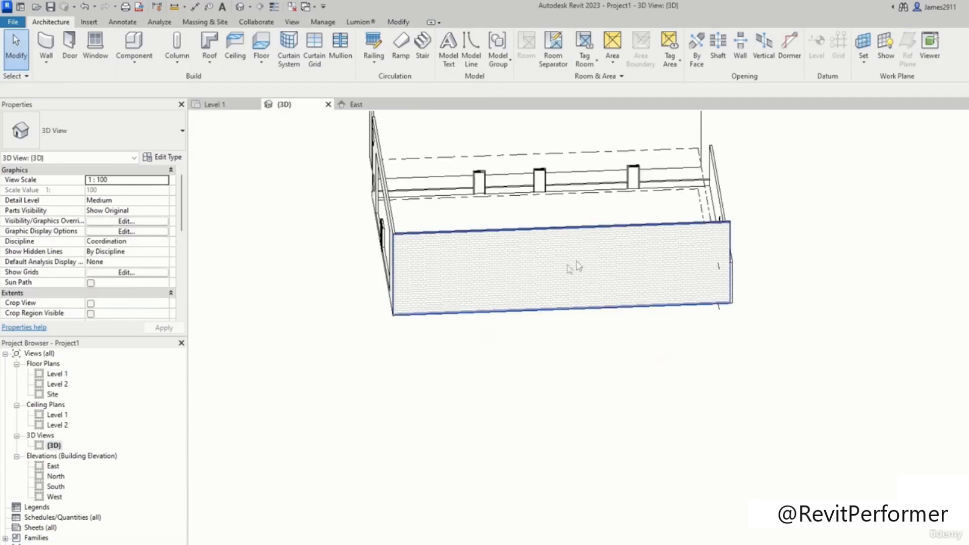
pyautogui.scroll(-4, 775, 268)
pyautogui.keyDown('shift'); pyautogui.moveTo(774, 268); pyautogui.dragTo(686, 405, button='middle'); pyautogui.keyUp('shift')
pyautogui.scroll(5, 580, 286)
pyautogui.scroll(-6, 586, 282)
pyautogui.keyDown('shift'); pyautogui.moveTo(586, 282); pyautogui.dragTo(923, 311, button='middle'); pyautogui.keyUp('shift')
pyautogui.scroll(5, 679, 273)
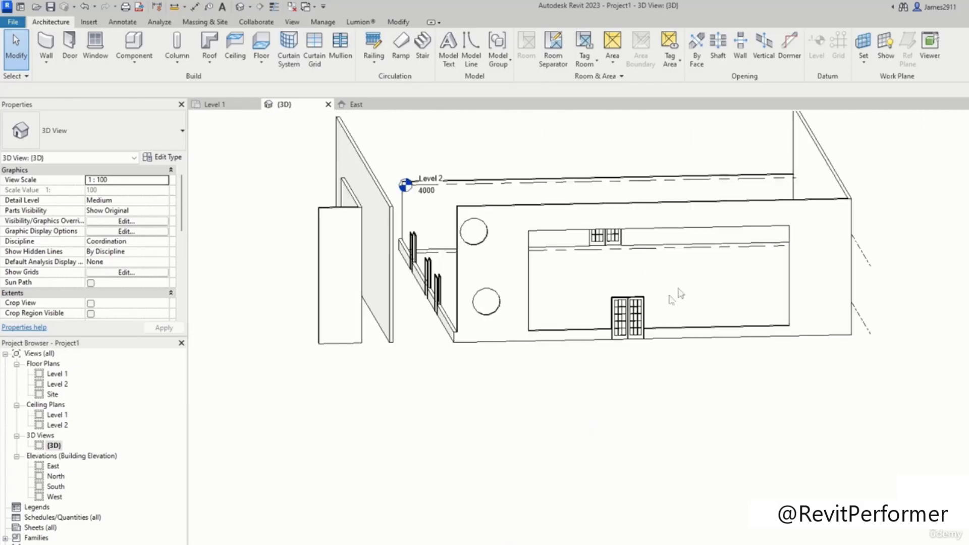
pyautogui.moveTo(689, 320)
pyautogui.keyDown('shift'); pyautogui.mouseDown(button='middle')
pyautogui.moveTo(613, 385)
pyautogui.moveTo(627, 361)
pyautogui.moveTo(740, 281)
pyautogui.mouseUp(button='middle'); pyautogui.keyUp('shift')
pyautogui.moveTo(598, 304); pyautogui.dragTo(888, 282, button='middle')
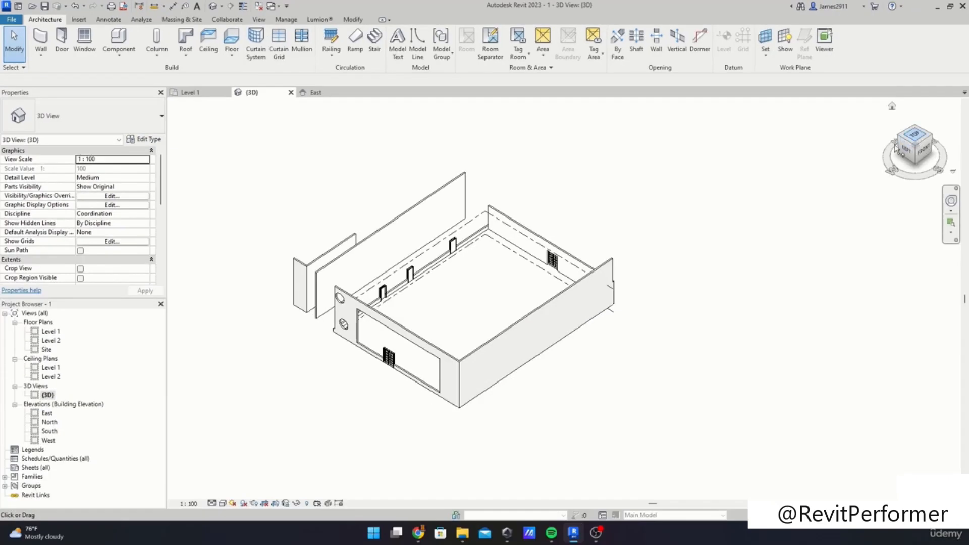
# - Open the Level 1 floor plan and check the commands available for an empty area of the view
pyautogui.click(50, 332)
pyautogui.press('F2')
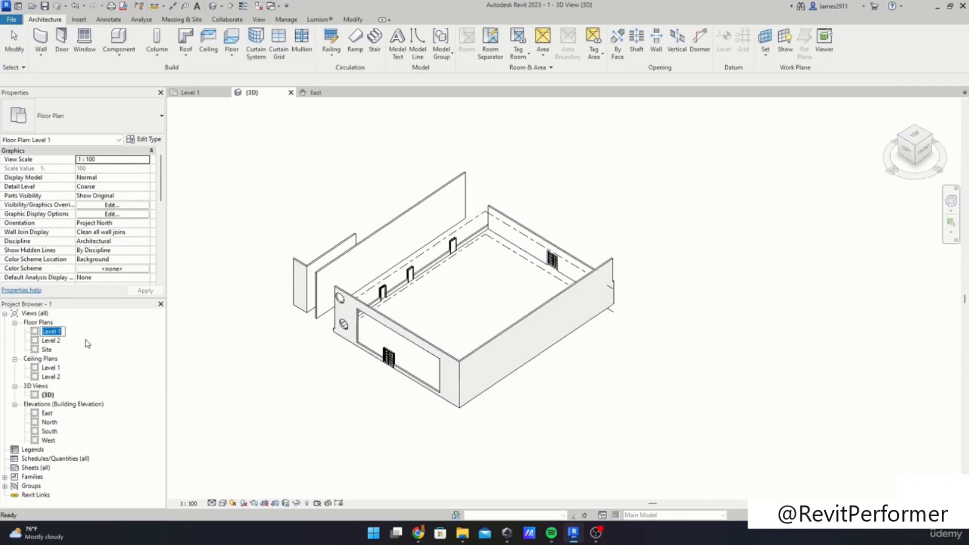
pyautogui.doubleClick(50, 331)
pyautogui.scroll(-5, 524, 300)
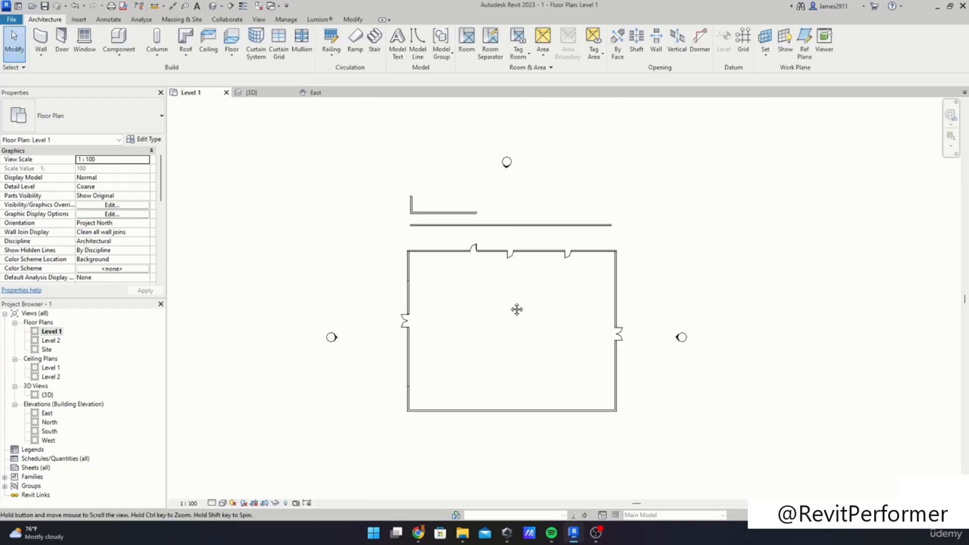
pyautogui.scroll(1, 538, 292)
pyautogui.moveTo(543, 300); pyautogui.dragTo(541, 245, button='middle')
pyautogui.rightClick(632, 202)
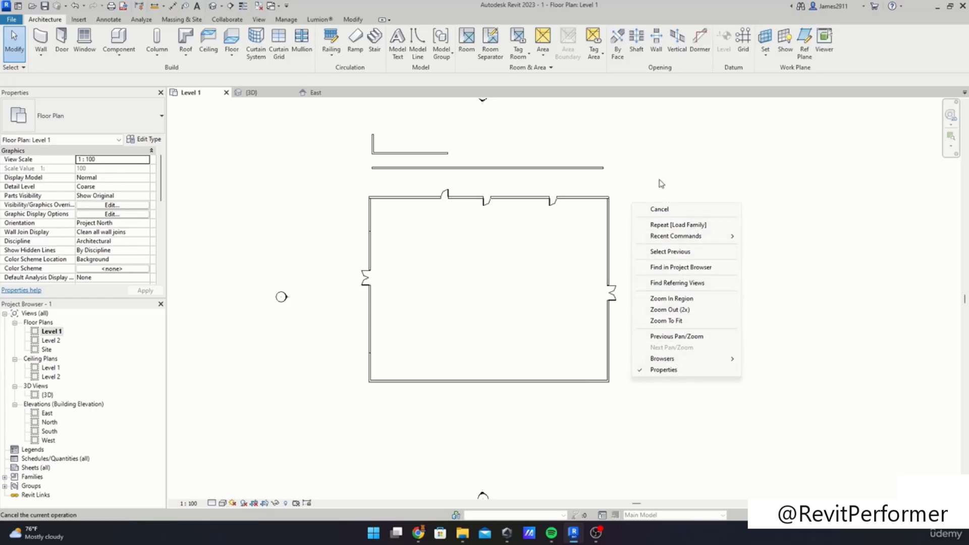
pyautogui.click(638, 151)
# - Select the east wall, clear it and try window and crossing selections around the building's northeast corner
pyautogui.click(608, 215)
pyautogui.scroll(5, 630, 219)
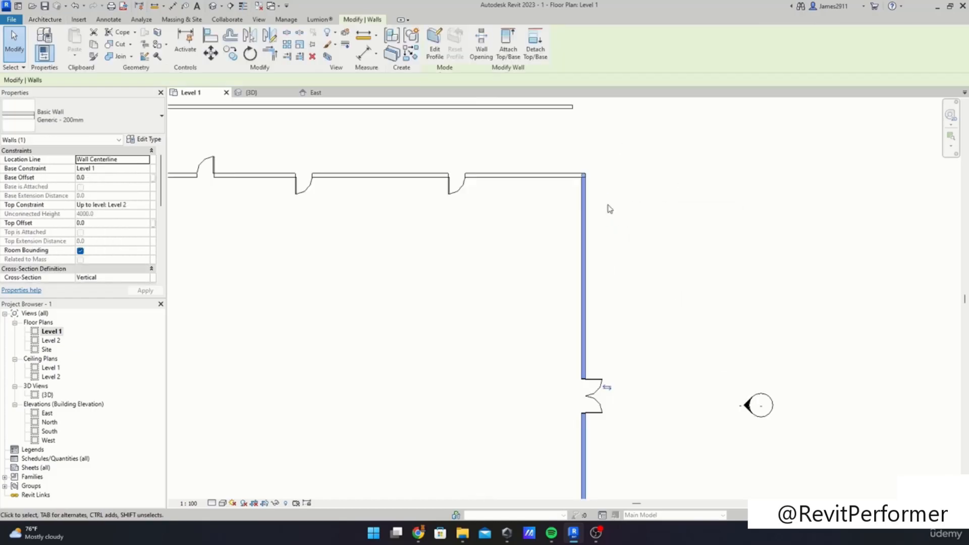
pyautogui.moveTo(604, 123); pyautogui.dragTo(639, 155)
pyautogui.moveTo(577, 207); pyautogui.dragTo(529, 202)
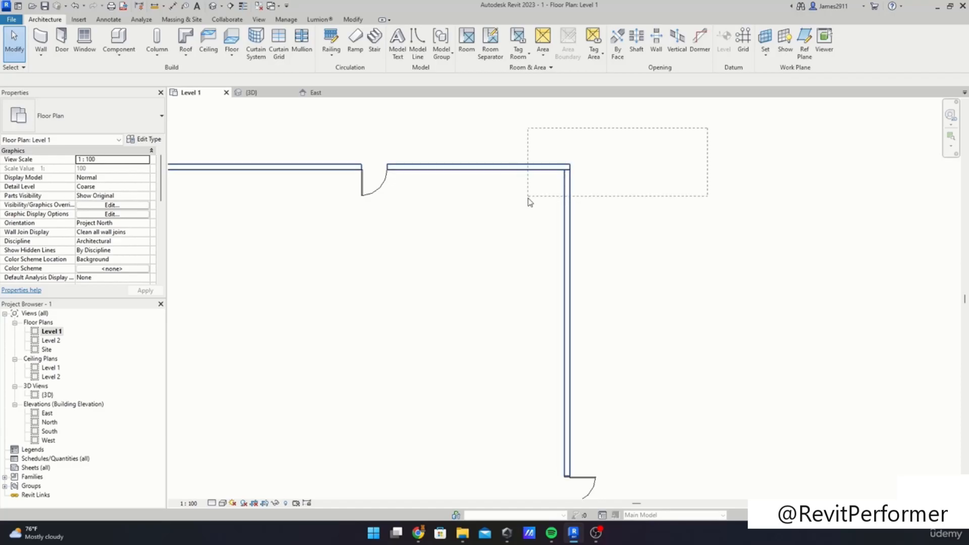
pyautogui.moveTo(488, 269); pyautogui.dragTo(674, 199)
pyautogui.moveTo(299, 118); pyautogui.dragTo(482, 182)
pyautogui.moveTo(494, 196); pyautogui.dragTo(498, 260)
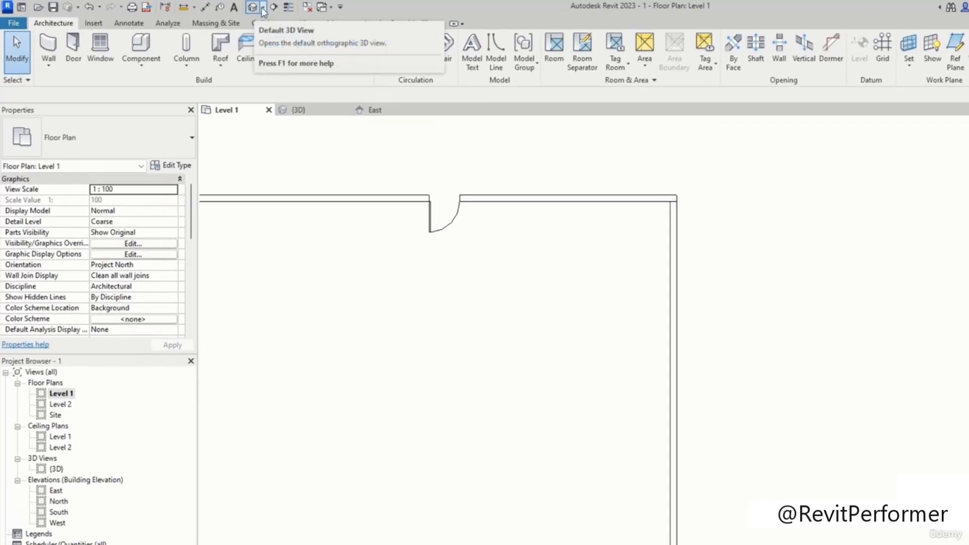
# - Open the default 3D view and examine the building from its west side
pyautogui.click(256, 8)
pyautogui.scroll(3, 671, 275)
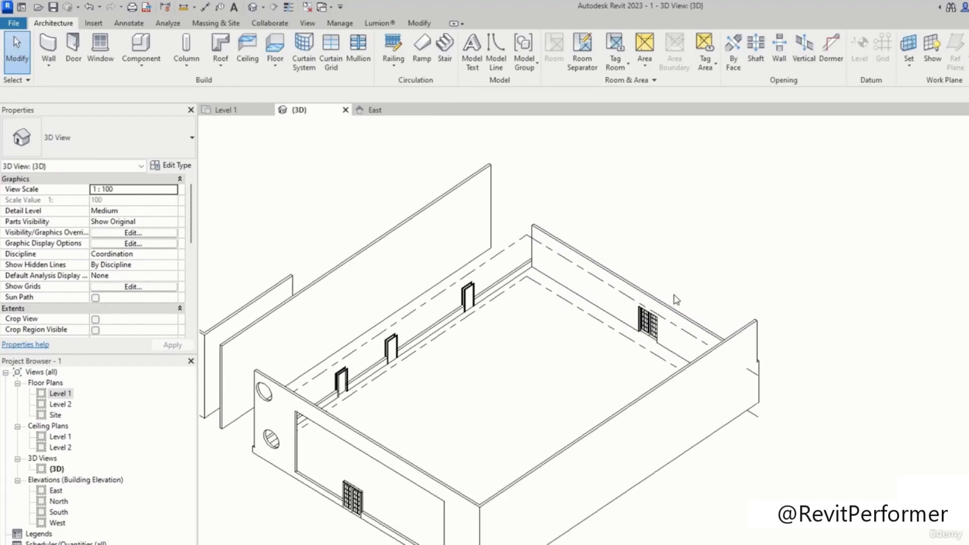
pyautogui.scroll(-2, 696, 278)
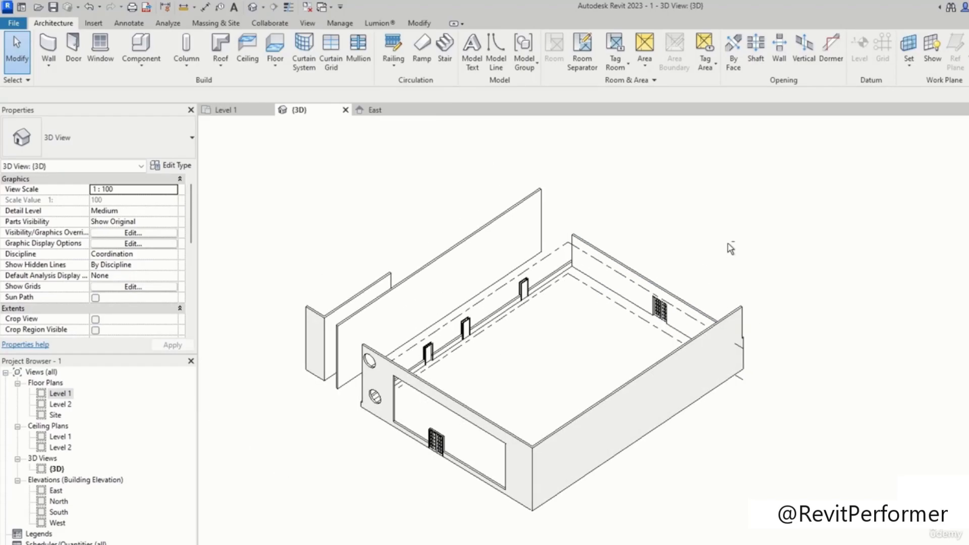
pyautogui.moveTo(736, 252)
pyautogui.keyDown('shift'); pyautogui.mouseDown(button='middle')
pyautogui.moveTo(671, 394)
pyautogui.moveTo(477, 323)
pyautogui.moveTo(507, 156)
pyautogui.moveTo(667, 198)
pyautogui.moveTo(429, 237)
pyautogui.moveTo(555, 263)
pyautogui.moveTo(770, 214)
pyautogui.moveTo(855, 218)
pyautogui.moveTo(611, 341)
pyautogui.moveTo(776, 238)
pyautogui.moveTo(902, 199)
pyautogui.moveTo(784, 198)
pyautogui.moveTo(893, 238)
pyautogui.moveTo(890, 230)
pyautogui.mouseUp(button='middle'); pyautogui.keyUp('shift')
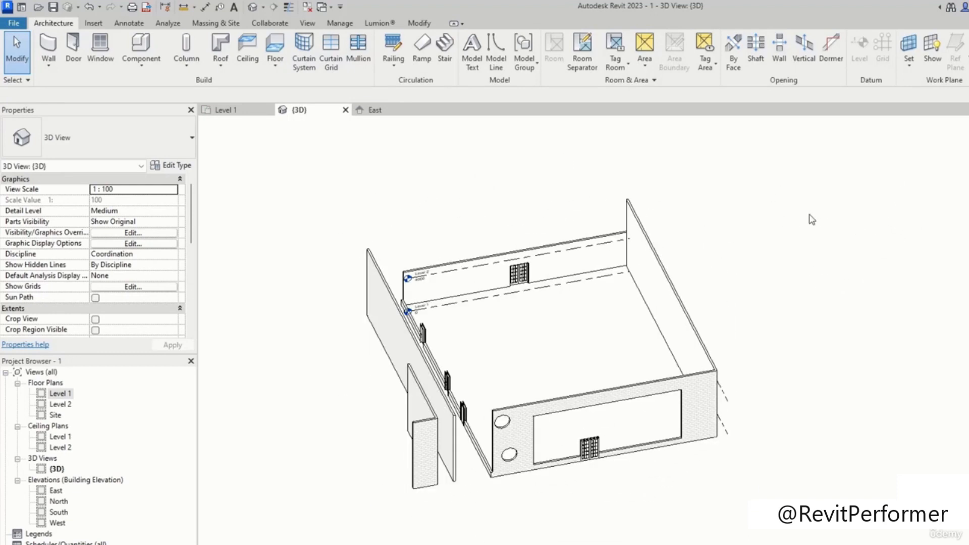
pyautogui.scroll(-1, 820, 230)
pyautogui.moveTo(845, 252); pyautogui.dragTo(940, 307, button='middle')
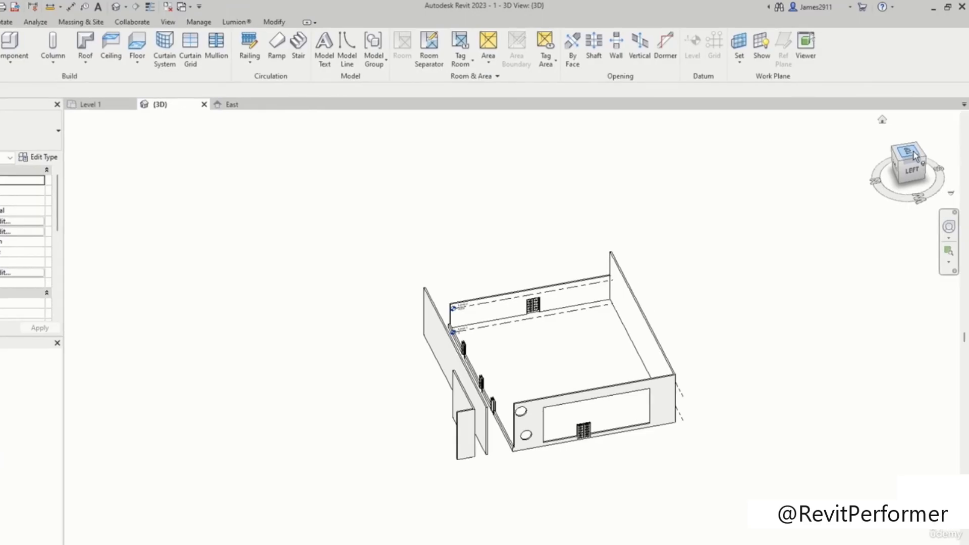
# - Reorient the 3D model with the ViewCube through the top, top-front edge, top-left edge and corner views
pyautogui.click(908, 152)
pyautogui.keyDown('shift'); pyautogui.moveTo(842, 160); pyautogui.dragTo(964, 158, button='middle'); pyautogui.keyUp('shift')
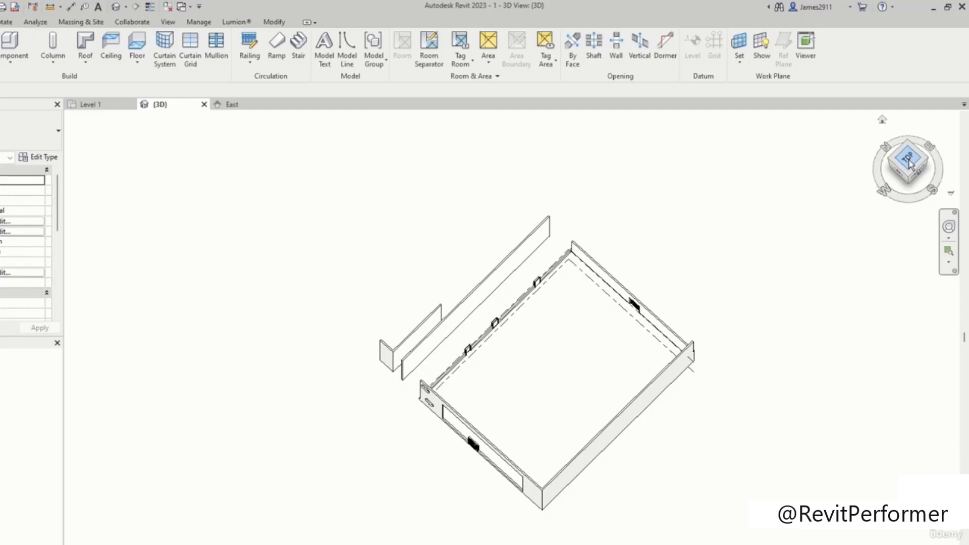
pyautogui.click(908, 160)
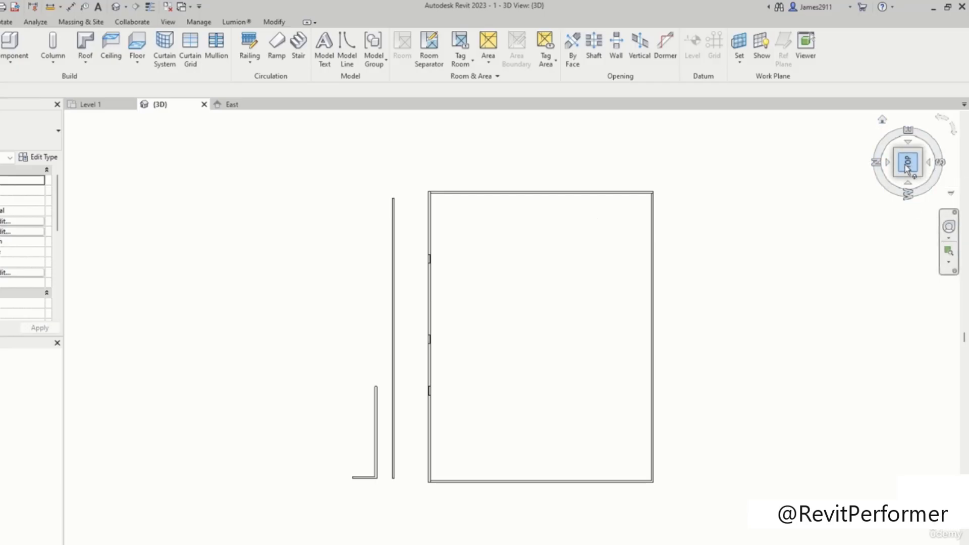
pyautogui.click(908, 182)
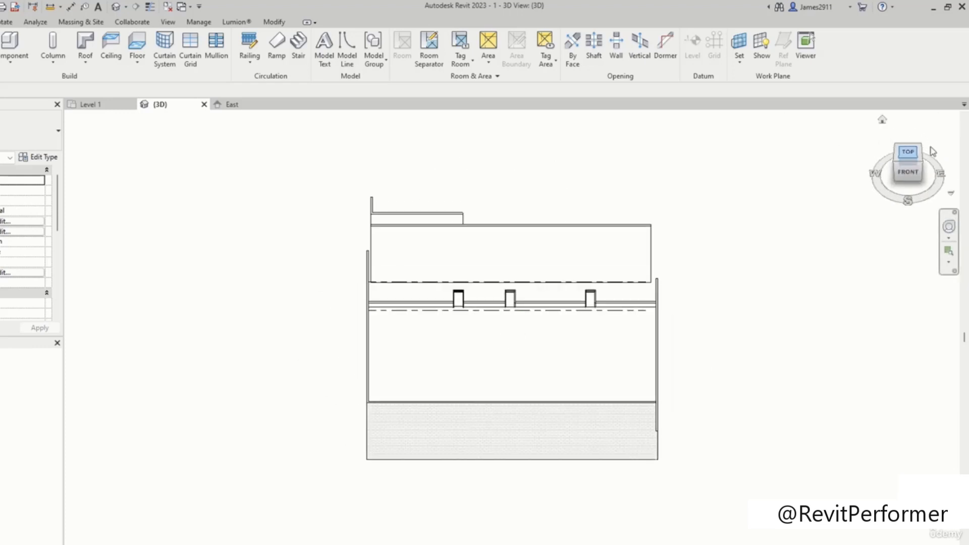
pyautogui.moveTo(909, 147)
pyautogui.mouseDown()
pyautogui.moveTo(955, 177)
pyautogui.moveTo(158, 153)
pyautogui.moveTo(392, 214)
pyautogui.moveTo(255, 245)
pyautogui.moveTo(291, 155)
pyautogui.moveTo(430, 162)
pyautogui.moveTo(634, 201)
pyautogui.moveTo(792, 160)
pyautogui.moveTo(797, 212)
pyautogui.moveTo(697, 516)
pyautogui.moveTo(586, 521)
pyautogui.moveTo(519, 543)
pyautogui.moveTo(412, 542)
pyautogui.moveTo(927, 139)
pyautogui.mouseUp()
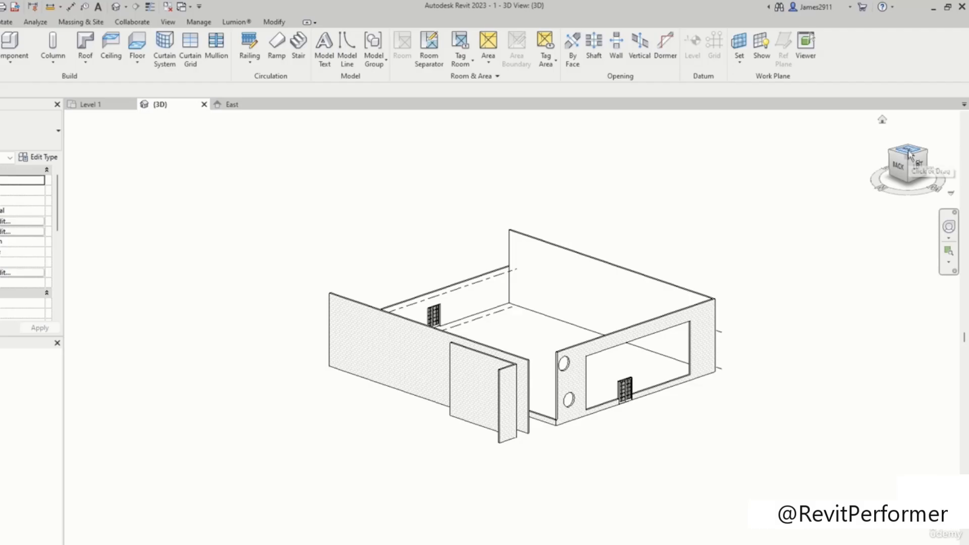
pyautogui.click(908, 152)
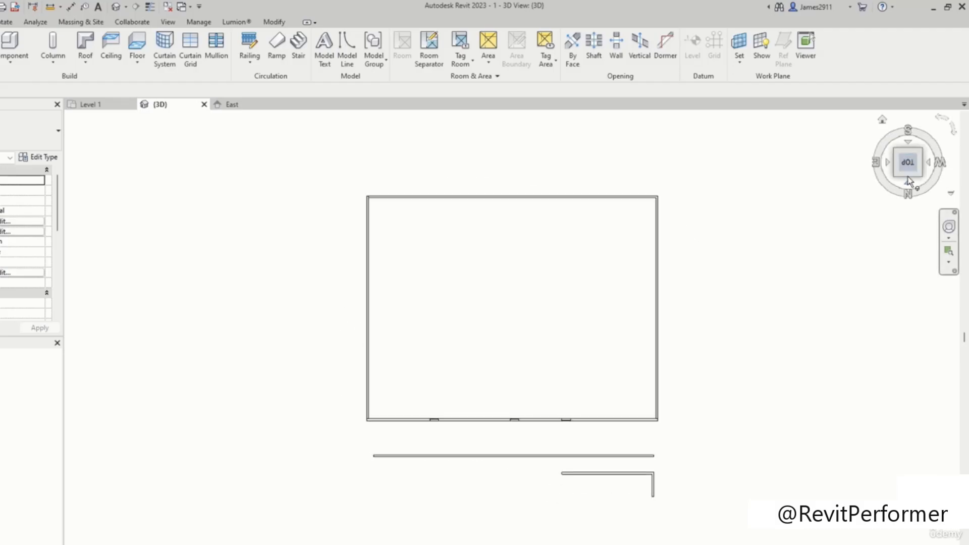
pyautogui.click(921, 169)
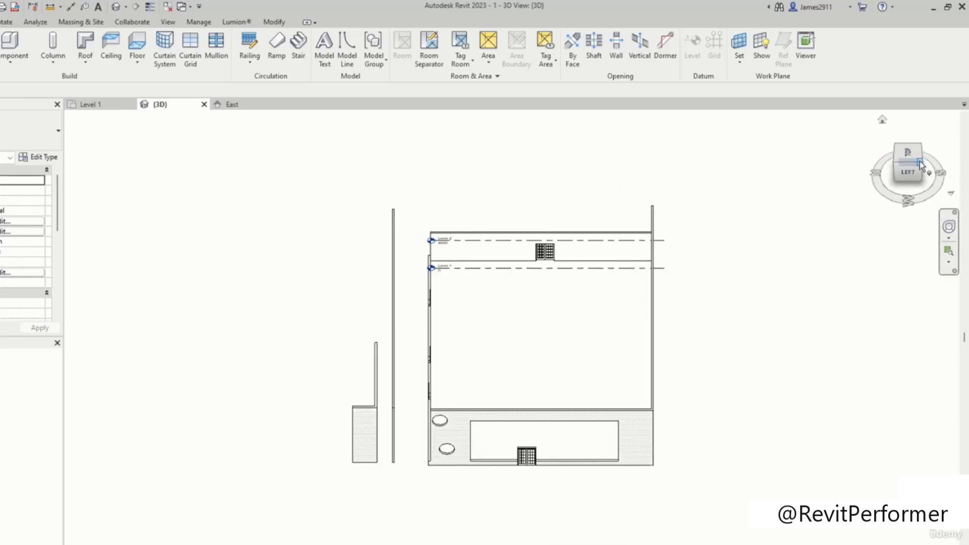
pyautogui.click(919, 163)
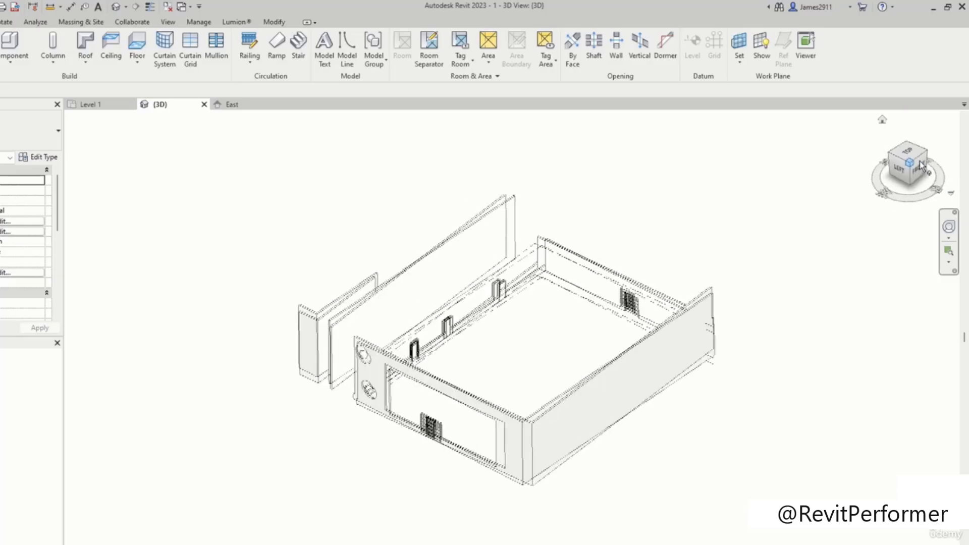
# - Reorient the 3D model with the ViewCube through its bottom corner and bottom views, and orbit back to a raised front-right view
pyautogui.click(907, 183)
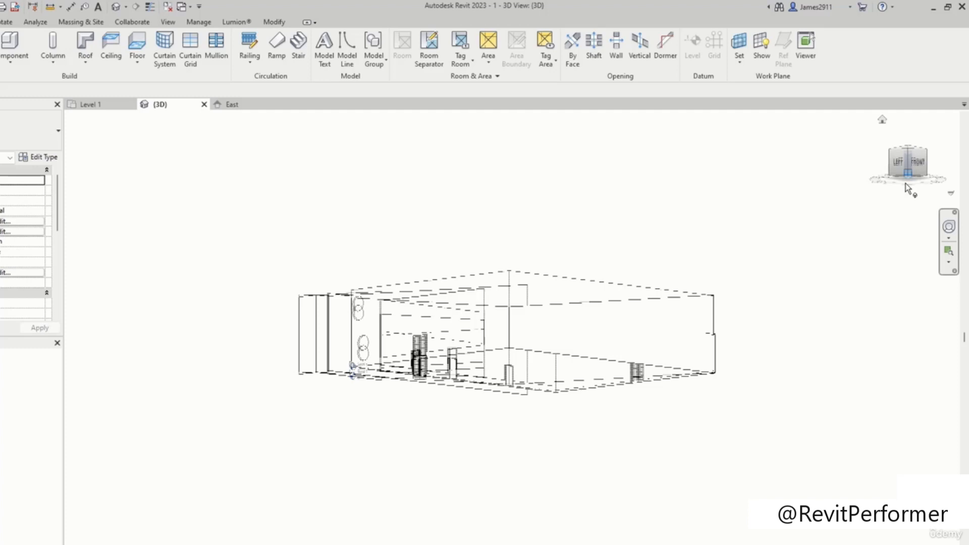
pyautogui.click(916, 172)
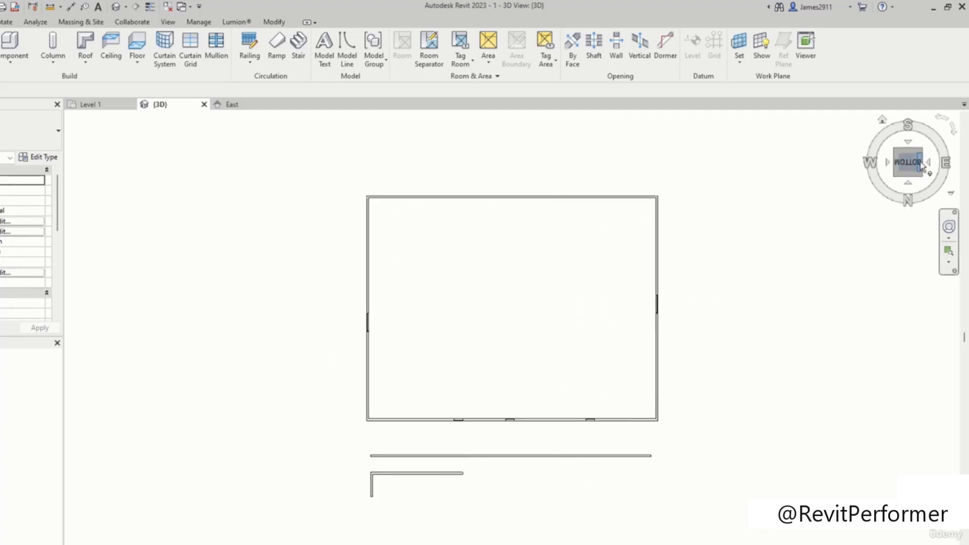
pyautogui.click(921, 167)
pyautogui.keyDown('shift'); pyautogui.moveTo(870, 262); pyautogui.dragTo(909, 263, button='middle'); pyautogui.keyUp('shift')
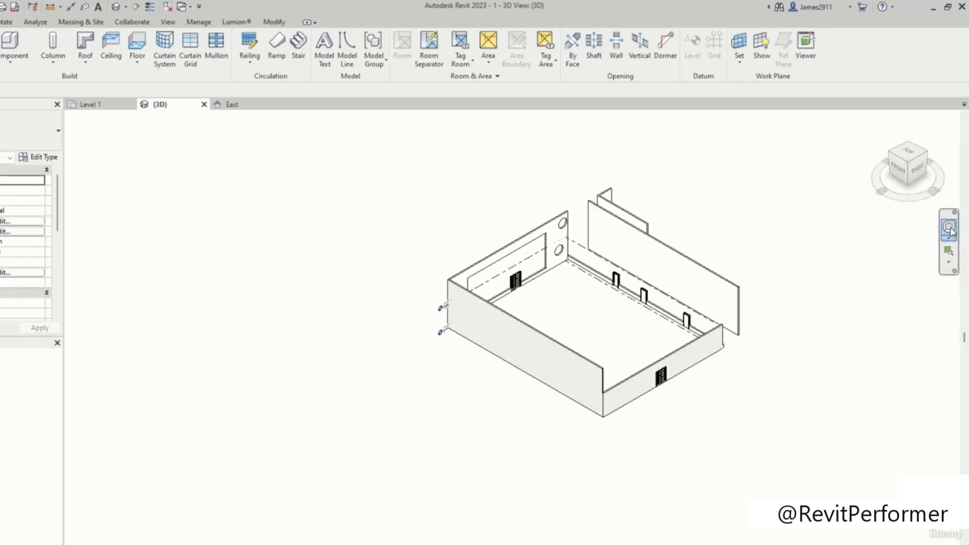
# - Display the full navigation wheel on the 3D view and try its Orbit, Zoom and Rewind tools on the building
pyautogui.click(949, 229)
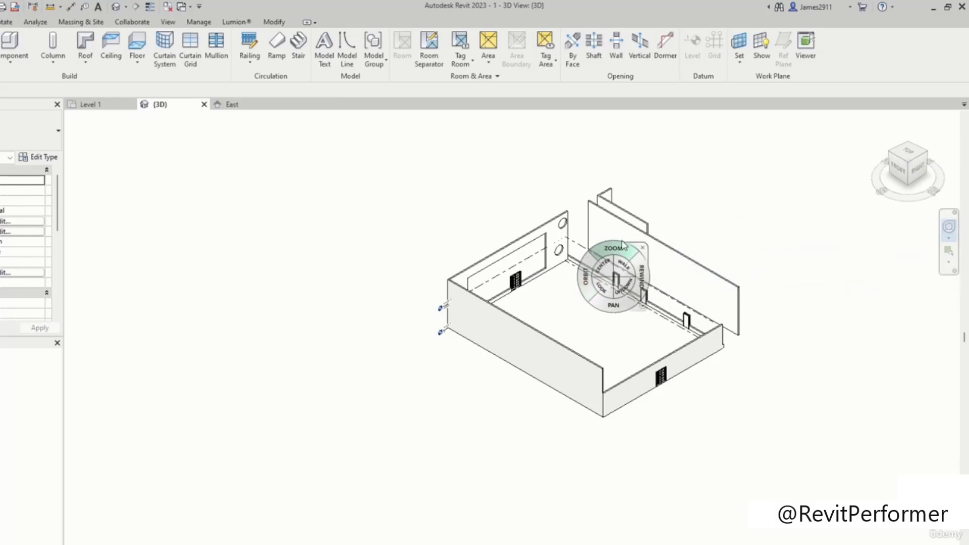
pyautogui.moveTo(587, 284); pyautogui.dragTo(633, 337)
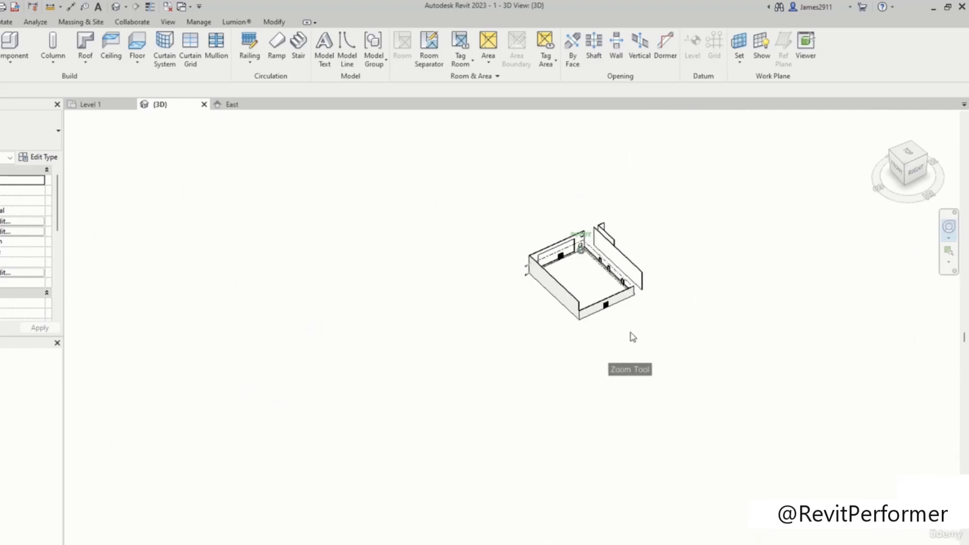
pyautogui.moveTo(633, 337); pyautogui.dragTo(646, 326)
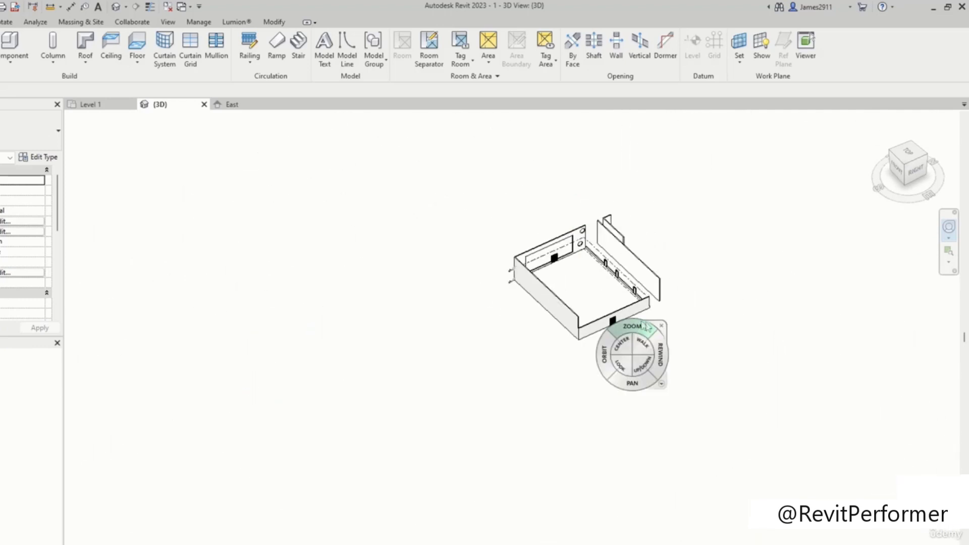
pyautogui.click(665, 358)
pyautogui.click(660, 353)
pyautogui.moveTo(660, 353); pyautogui.dragTo(879, 346)
# - Try the navigation wheel's Pan and Walk tools on the building and turn the model toward its right side
pyautogui.moveTo(605, 308); pyautogui.dragTo(561, 320)
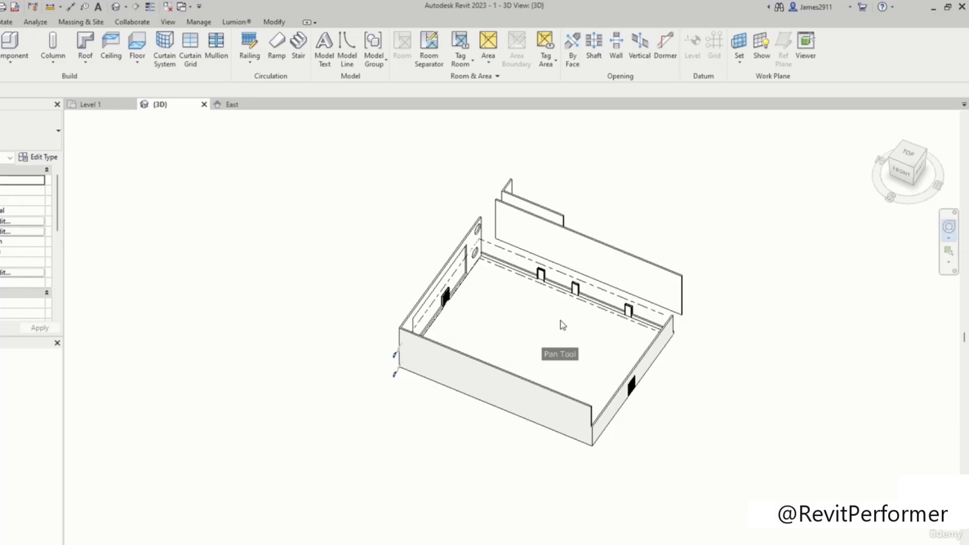
pyautogui.moveTo(563, 326); pyautogui.dragTo(563, 319)
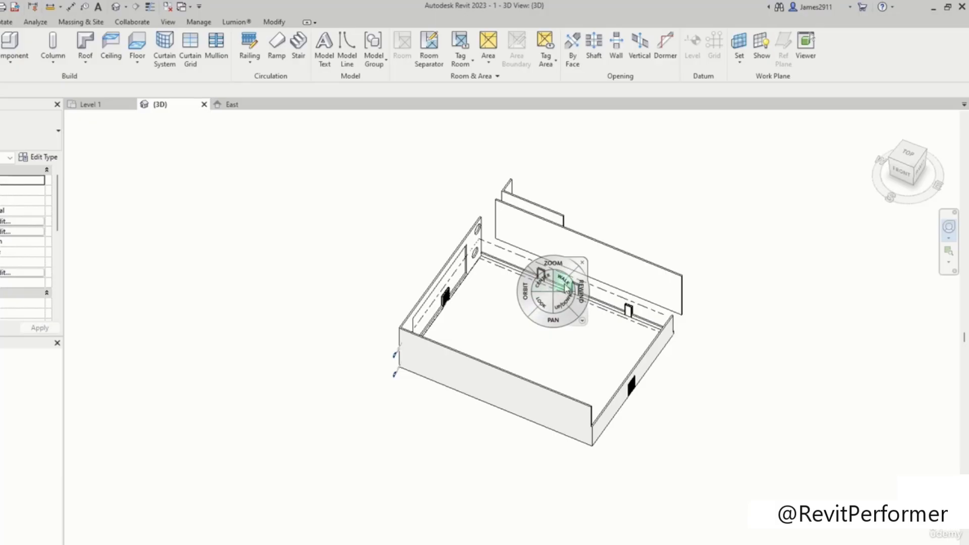
pyautogui.click(566, 288)
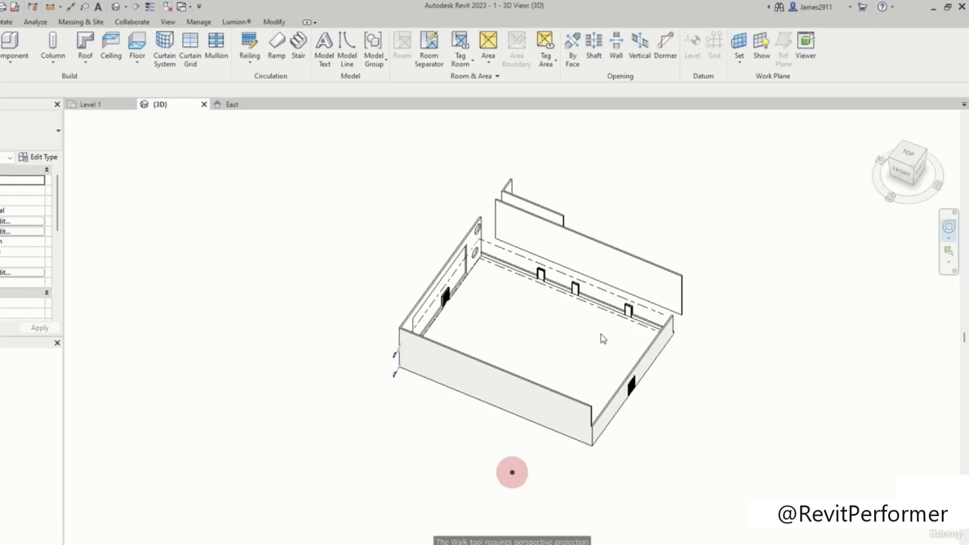
pyautogui.moveTo(572, 351); pyautogui.dragTo(368, 288)
pyautogui.moveTo(409, 321)
pyautogui.mouseDown()
pyautogui.moveTo(396, 313)
pyautogui.moveTo(445, 155)
pyautogui.moveTo(493, 259)
pyautogui.moveTo(456, 448)
pyautogui.moveTo(434, 186)
pyautogui.moveTo(455, 273)
pyautogui.moveTo(434, 281)
pyautogui.moveTo(471, 385)
pyautogui.moveTo(480, 268)
pyautogui.moveTo(451, 254)
pyautogui.mouseUp()
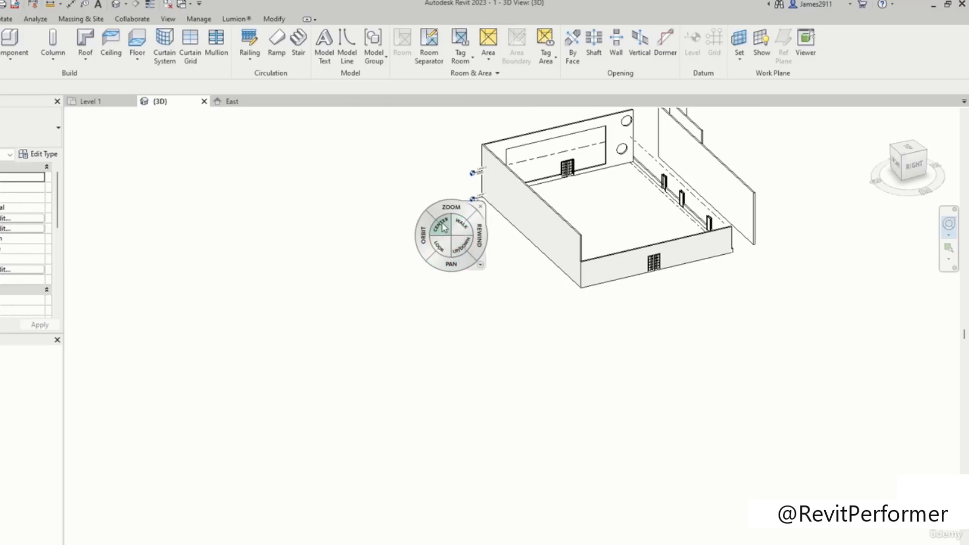
# - Set a pivot at the building's corner with the Center tool, orbit around it, and try another pivot on the wall with three doors
pyautogui.click(445, 228)
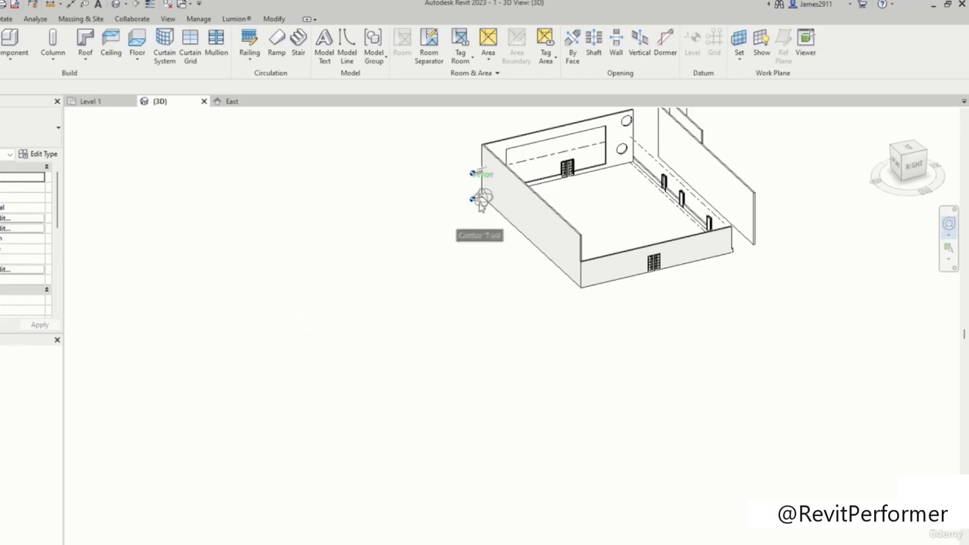
pyautogui.click(481, 195)
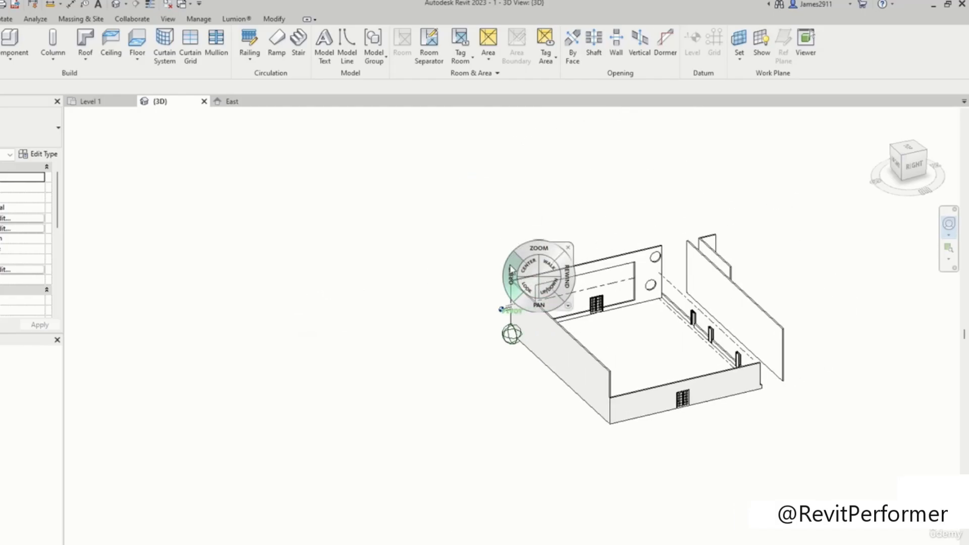
pyautogui.moveTo(452, 279); pyautogui.dragTo(356, 349)
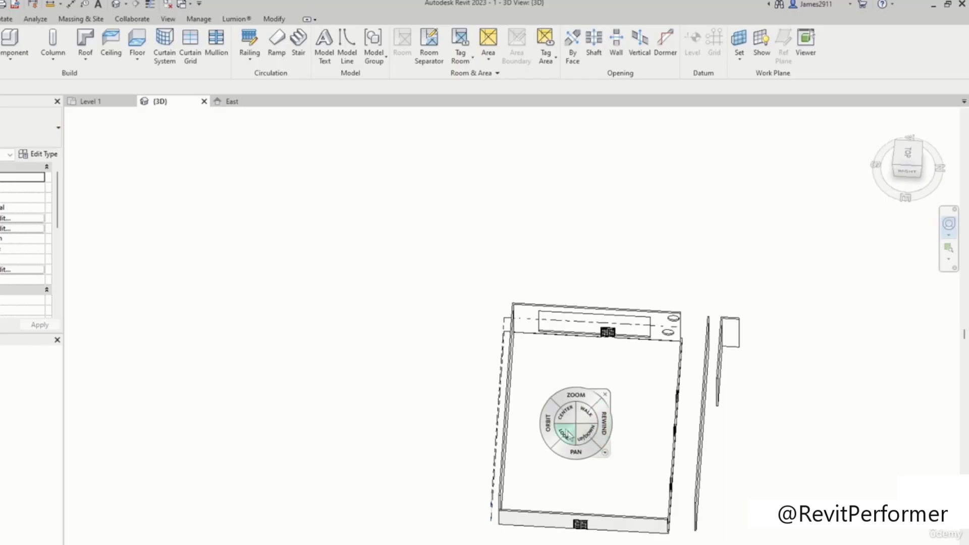
pyautogui.click(565, 415)
pyautogui.moveTo(611, 458); pyautogui.dragTo(640, 516)
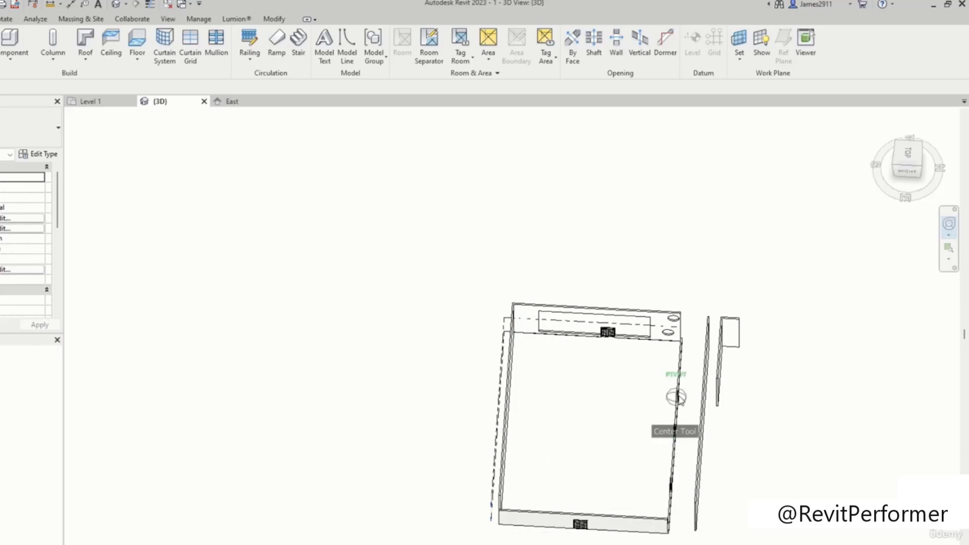
pyautogui.moveTo(685, 357); pyautogui.dragTo(640, 394)
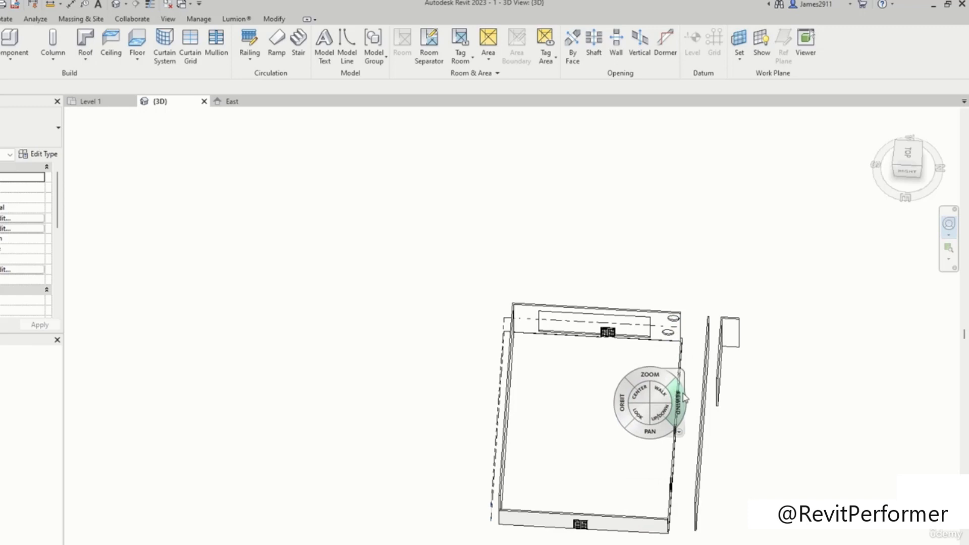
# - Check the navigation wheel's options, close the wheel and zoom the 3D view out
pyautogui.click(684, 435)
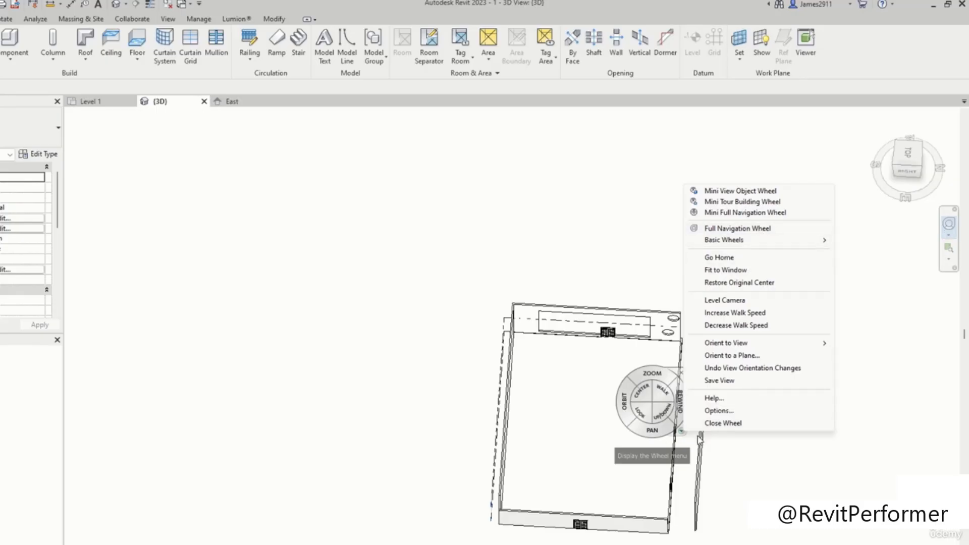
pyautogui.click(678, 437)
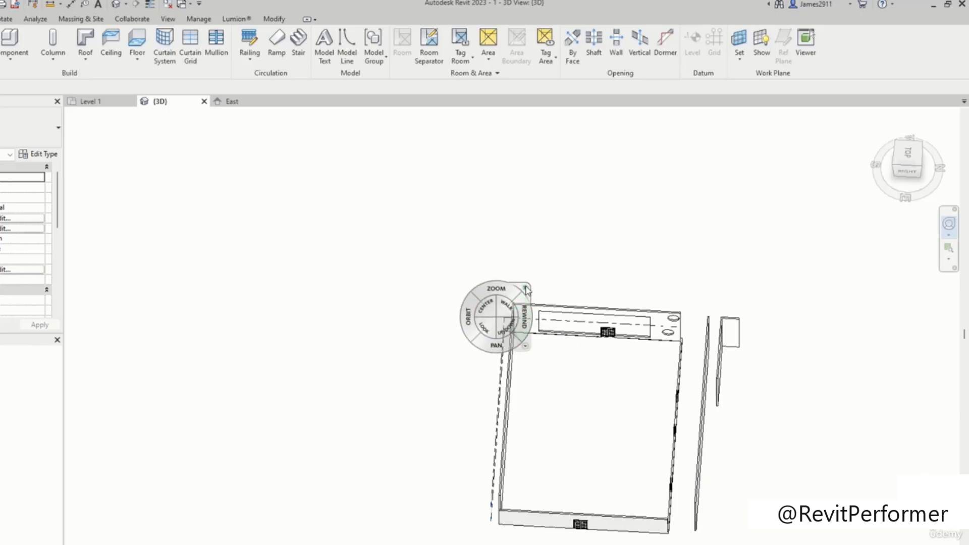
pyautogui.click(527, 290)
pyautogui.scroll(1, 688, 296)
pyautogui.scroll(-4, 688, 296)
pyautogui.scroll(1, 732, 333)
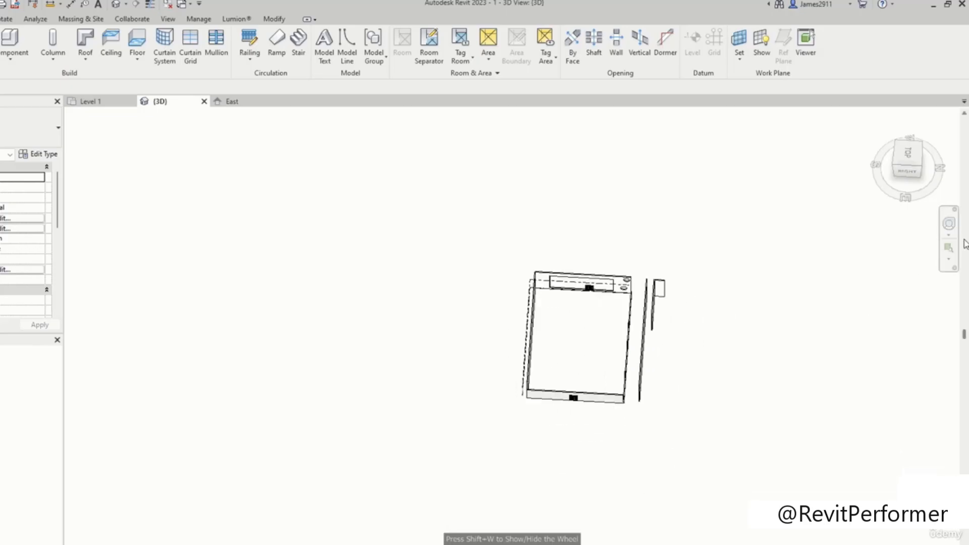
# - Use Zoom in Region on the empty area beyond the building's far corner
pyautogui.click(949, 260)
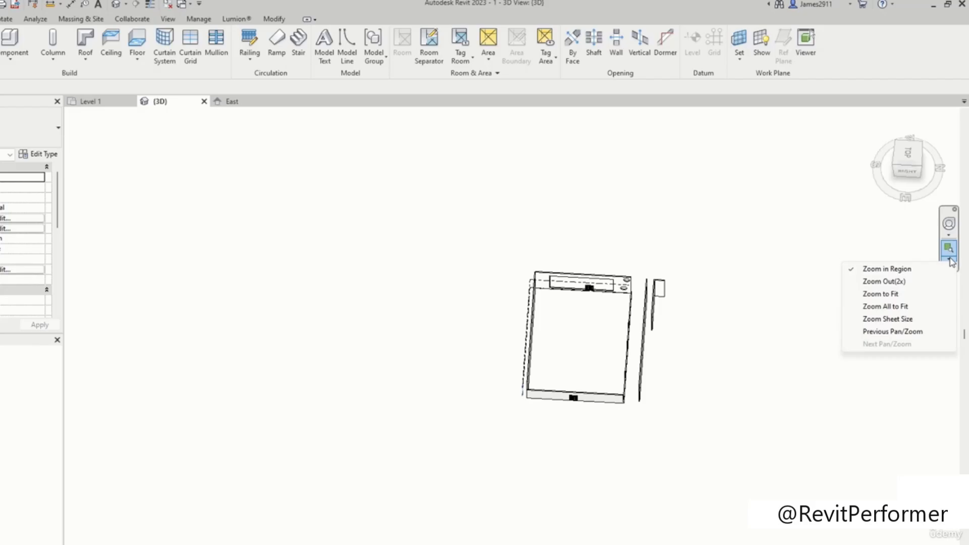
pyautogui.click(887, 269)
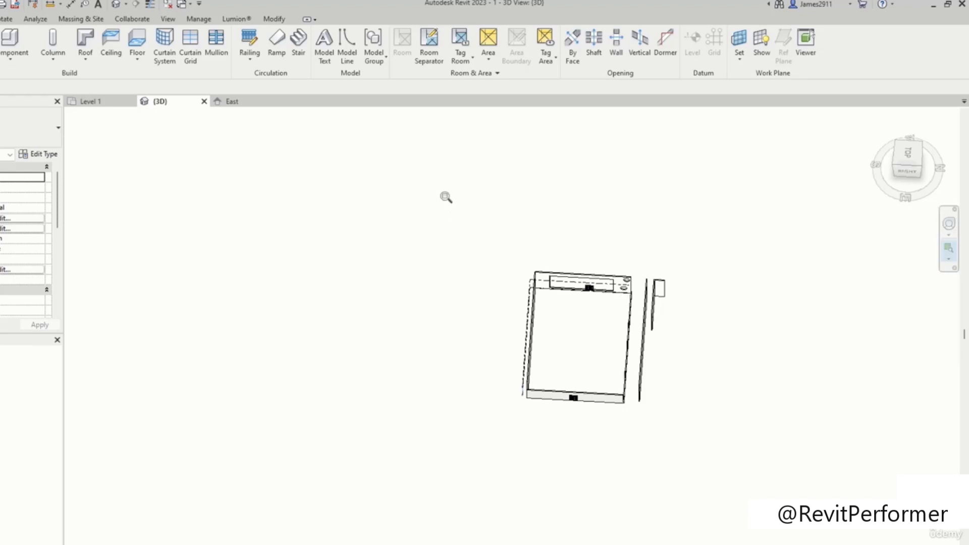
pyautogui.moveTo(422, 183); pyautogui.dragTo(499, 212)
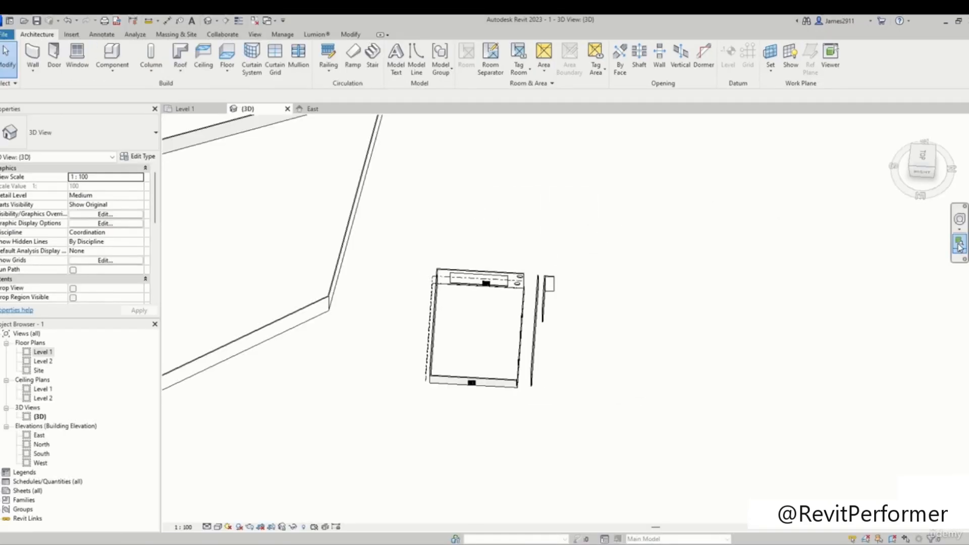
# - Zoom in by region on the double door in the wall with two round openings, and zoom back out to see the surrounding walls
pyautogui.click(959, 246)
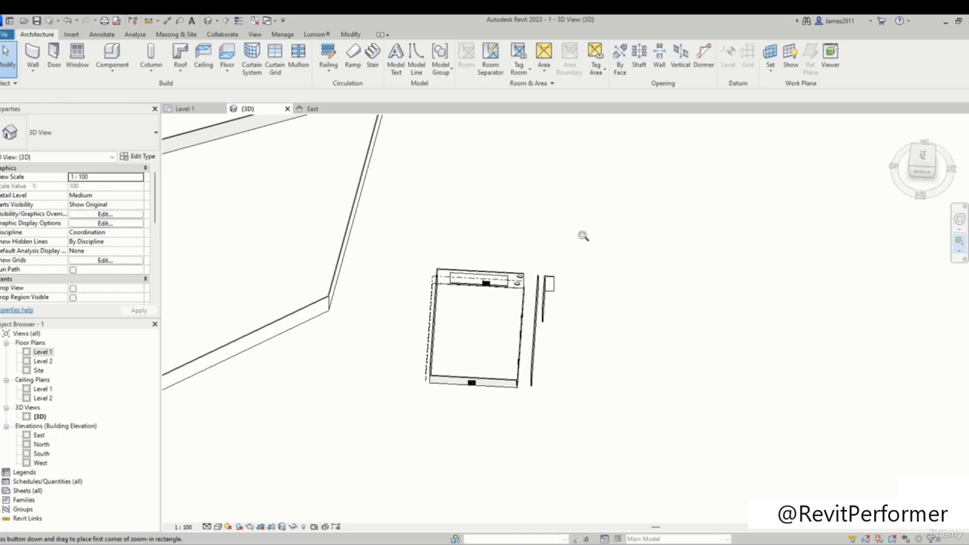
pyautogui.moveTo(500, 253); pyautogui.dragTo(472, 306)
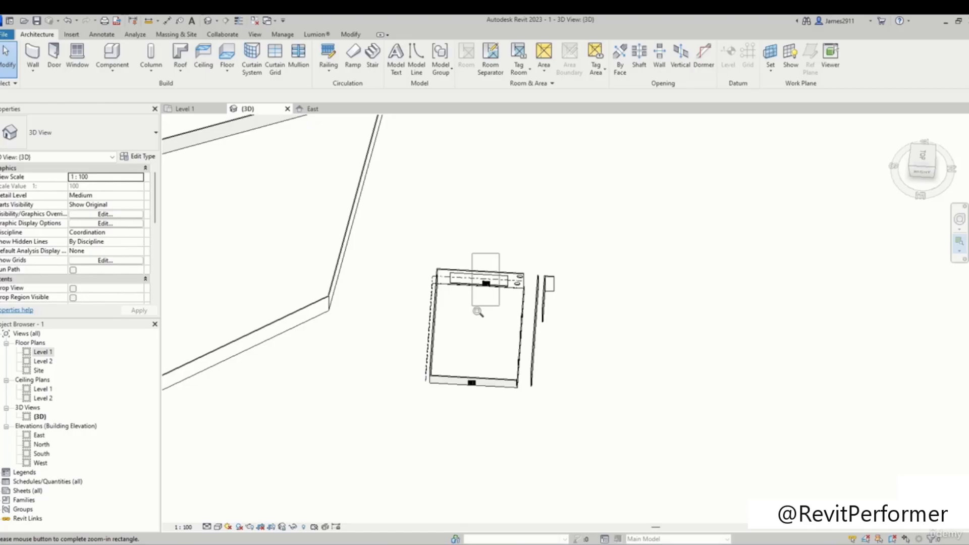
pyautogui.moveTo(478, 312); pyautogui.dragTo(476, 313)
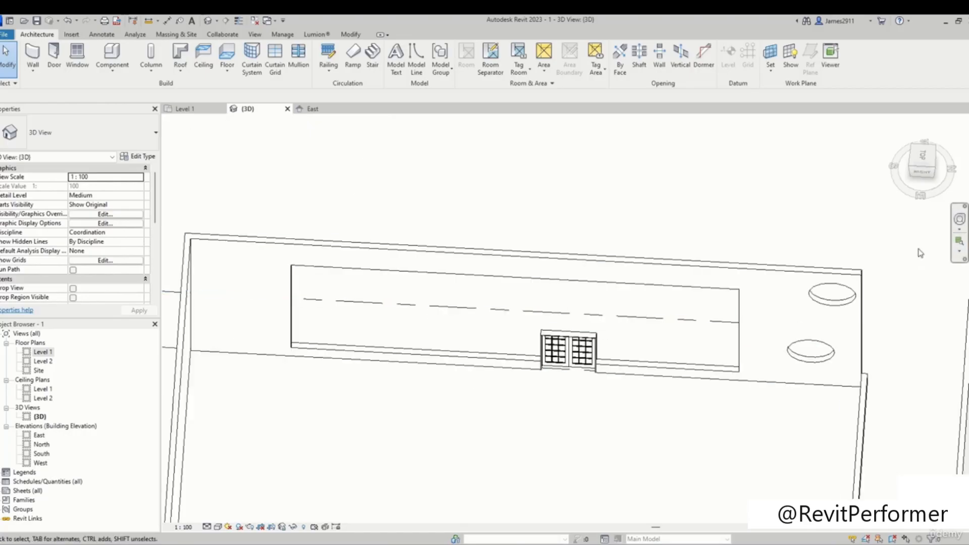
pyautogui.click(958, 245)
pyautogui.moveTo(671, 191); pyautogui.dragTo(491, 456)
pyautogui.scroll(-5, 676, 199)
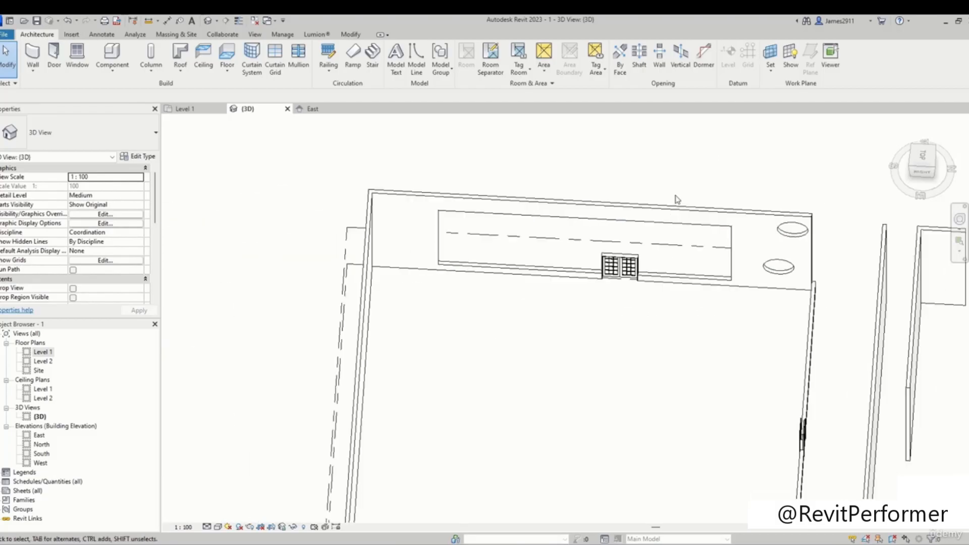
pyautogui.click(923, 161)
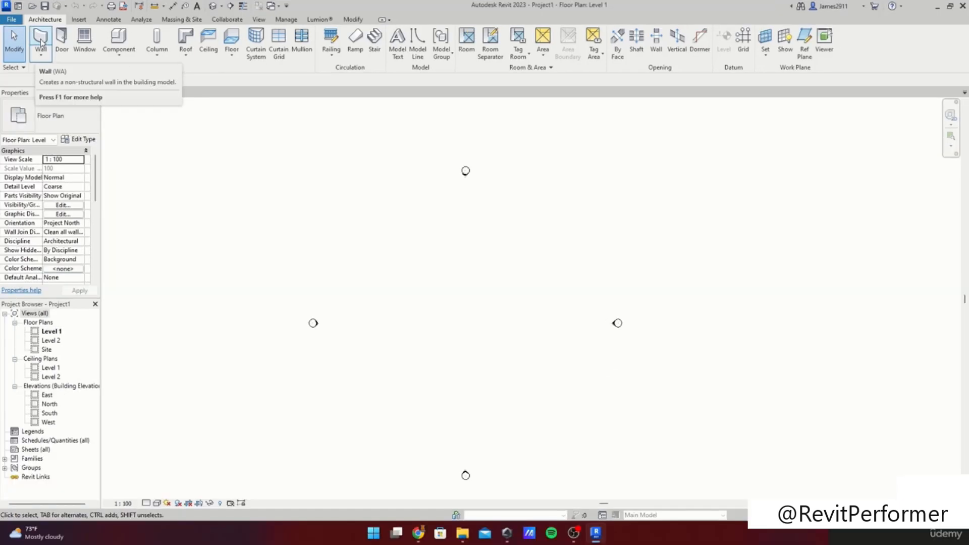
# - Start the Wall tool in the new project's Level 1 plan and browse the basic, curtain and stacked wall types
pyautogui.click(43, 61)
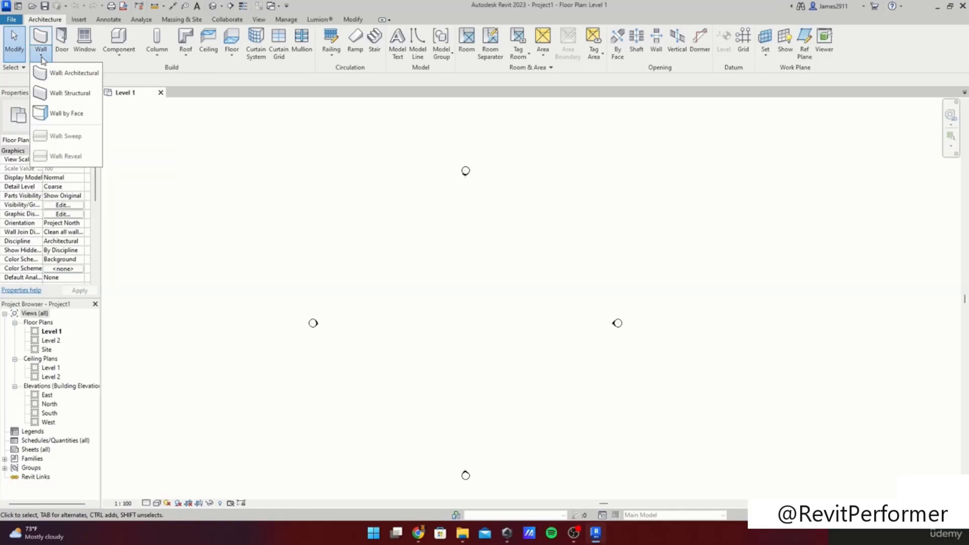
pyautogui.click(43, 61)
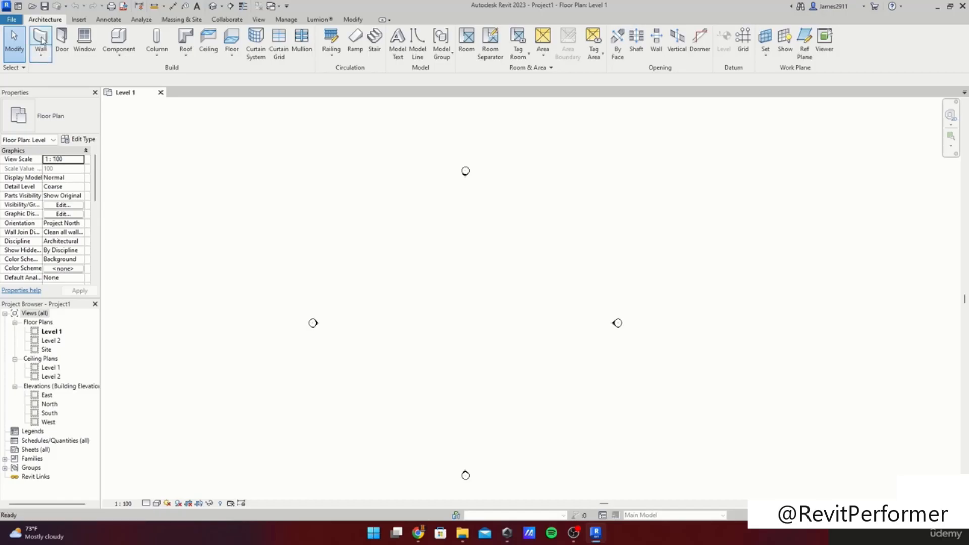
pyautogui.click(48, 43)
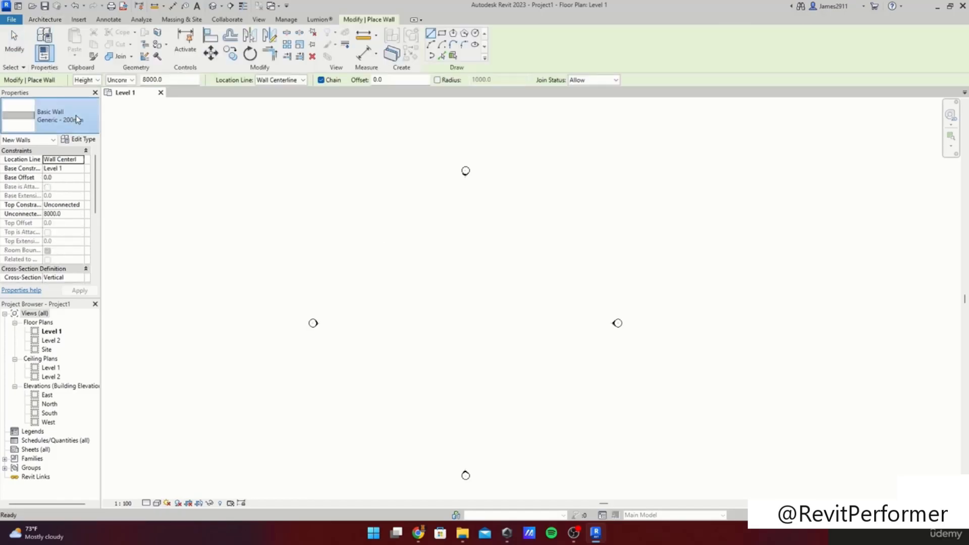
pyautogui.click(77, 116)
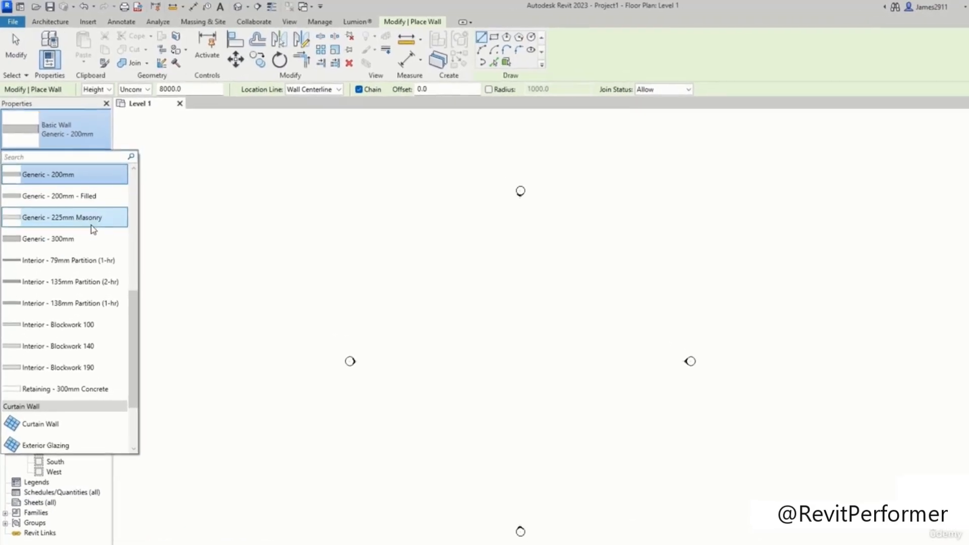
pyautogui.scroll(-1, 96, 220)
pyautogui.scroll(5, 84, 263)
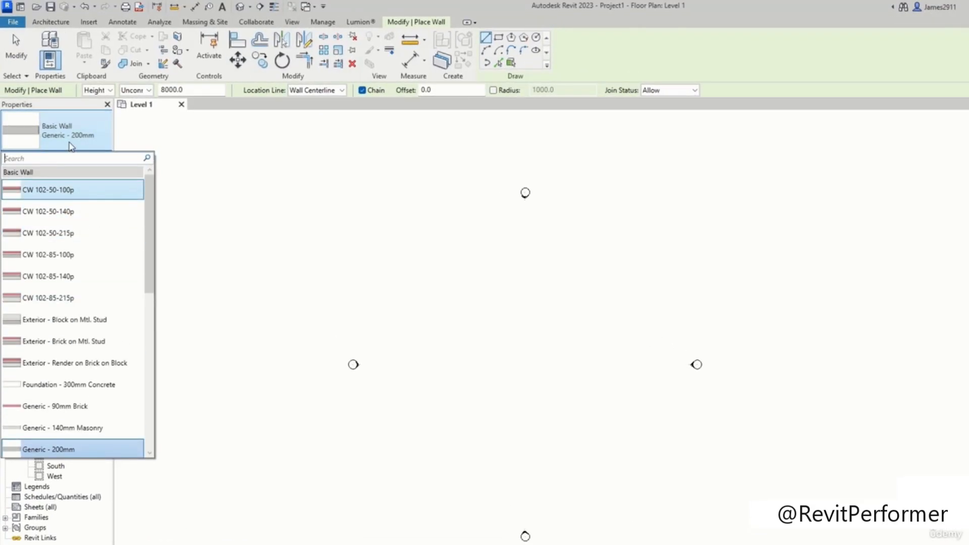
pyautogui.scroll(-5, 80, 303)
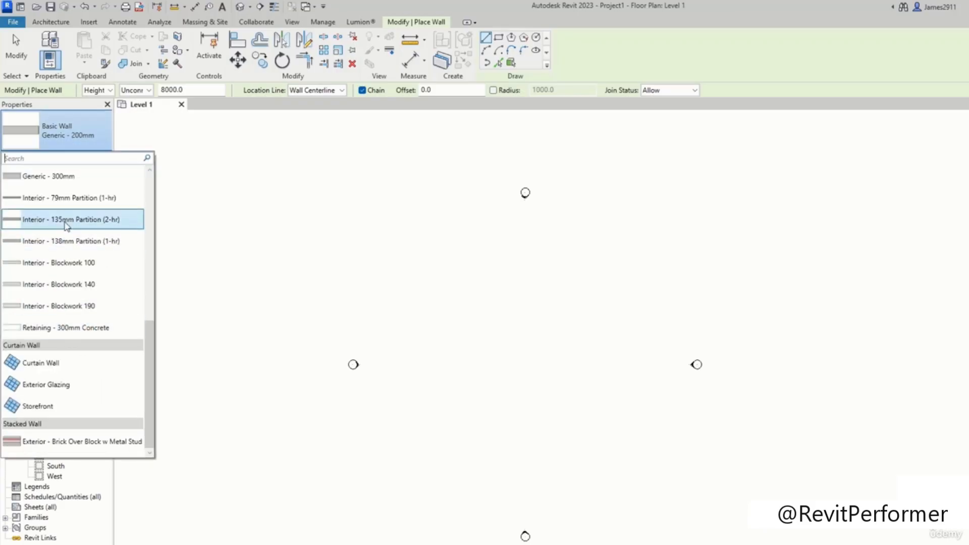
pyautogui.scroll(1, 54, 228)
pyautogui.scroll(5, 54, 228)
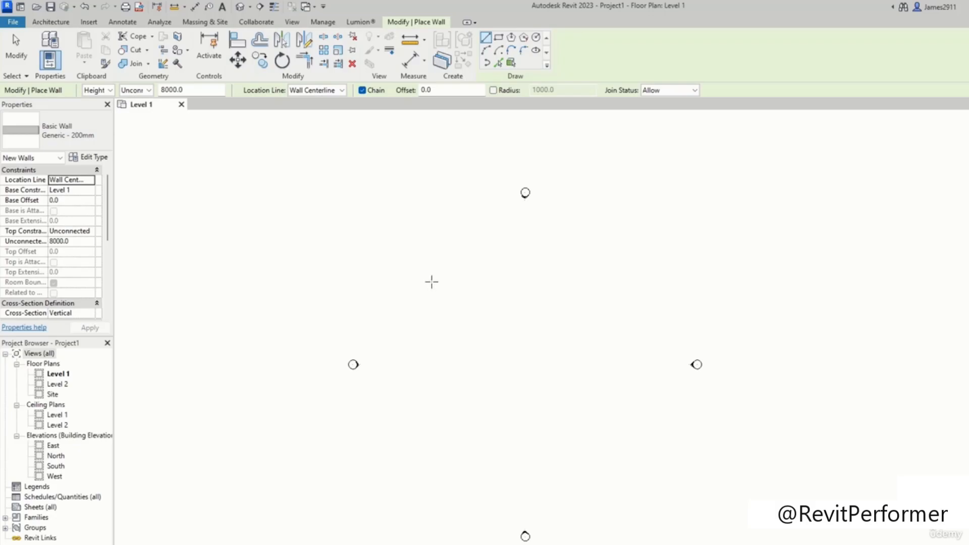
# - Draw a closed four-sided loop of Generic - 200mm walls, 8000 mm high, between the four elevation markers
pyautogui.click(428, 280)
pyautogui.click(641, 279)
pyautogui.click(631, 437)
pyautogui.click(428, 436)
pyautogui.click(429, 280)
pyautogui.scroll(3, 543, 296)
pyautogui.scroll(-1, 595, 326)
pyautogui.scroll(2, 531, 257)
pyautogui.scroll(-4, 531, 257)
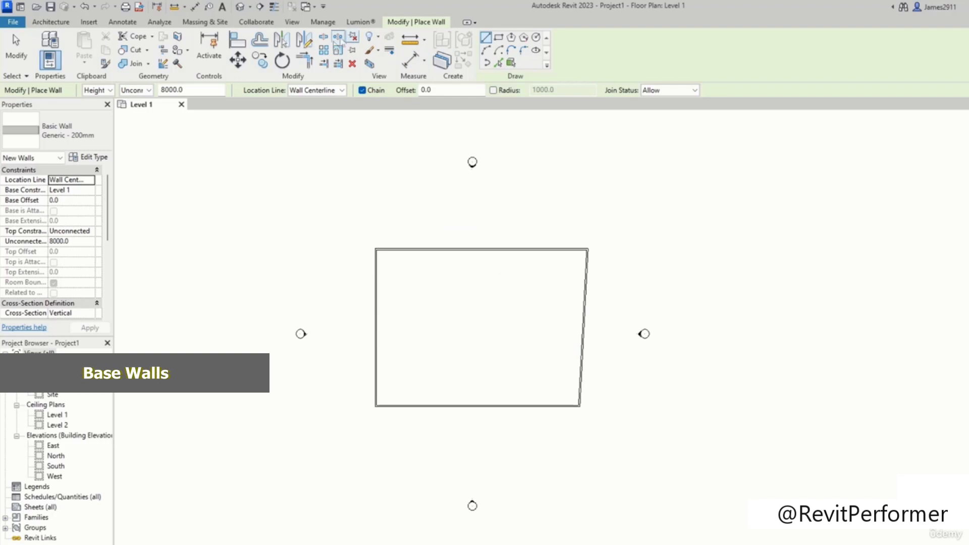
# - Open the default 3D view and orbit around the four new walls
pyautogui.click(241, 11)
pyautogui.keyDown('shift'); pyautogui.moveTo(573, 296); pyautogui.dragTo(754, 328, button='middle'); pyautogui.keyUp('shift')
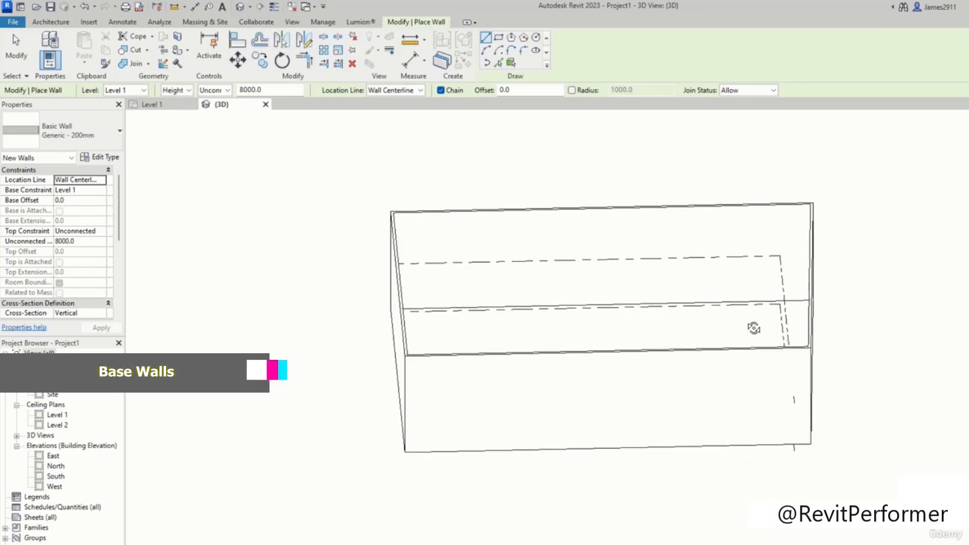
# - End the Wall tool and orbit around the four walls to examine them together with the level markers
pyautogui.scroll(3, 590, 352)
pyautogui.press('Escape')
pyautogui.press('Escape')
pyautogui.keyDown('shift'); pyautogui.moveTo(525, 324); pyautogui.dragTo(568, 376, button='middle'); pyautogui.keyUp('shift')
pyautogui.scroll(-5, 569, 376)
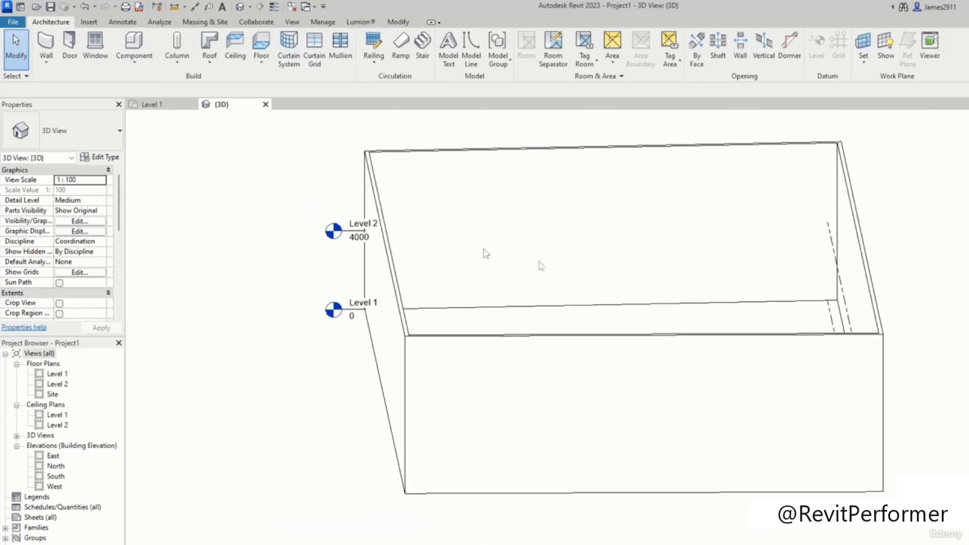
pyautogui.keyDown('shift'); pyautogui.moveTo(616, 296); pyautogui.dragTo(606, 314, button='middle'); pyautogui.keyUp('shift')
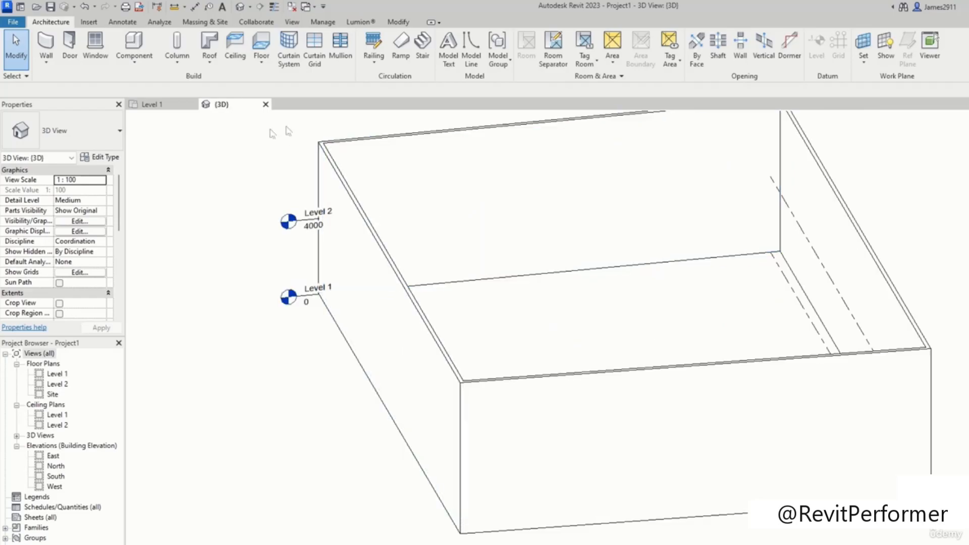
pyautogui.click(50, 57)
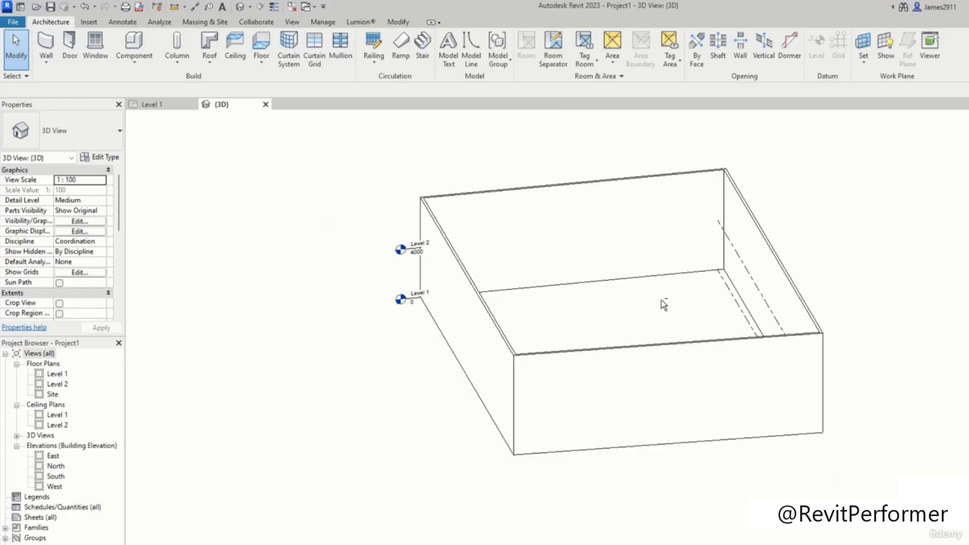
pyautogui.keyDown('shift'); pyautogui.moveTo(664, 304); pyautogui.dragTo(595, 249, button='middle'); pyautogui.keyUp('shift')
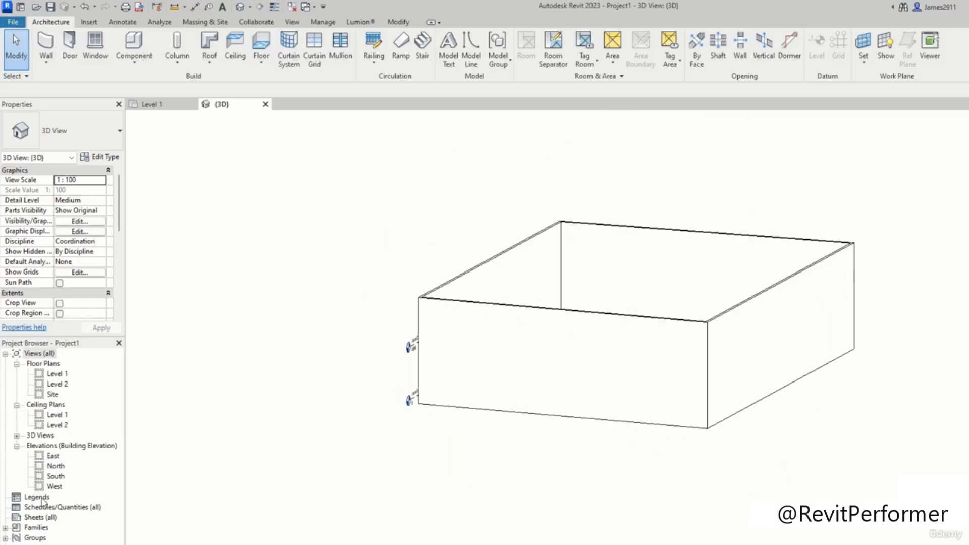
# - Open the East elevation and examine the Level 2 line against the wall outline
pyautogui.doubleClick(53, 456)
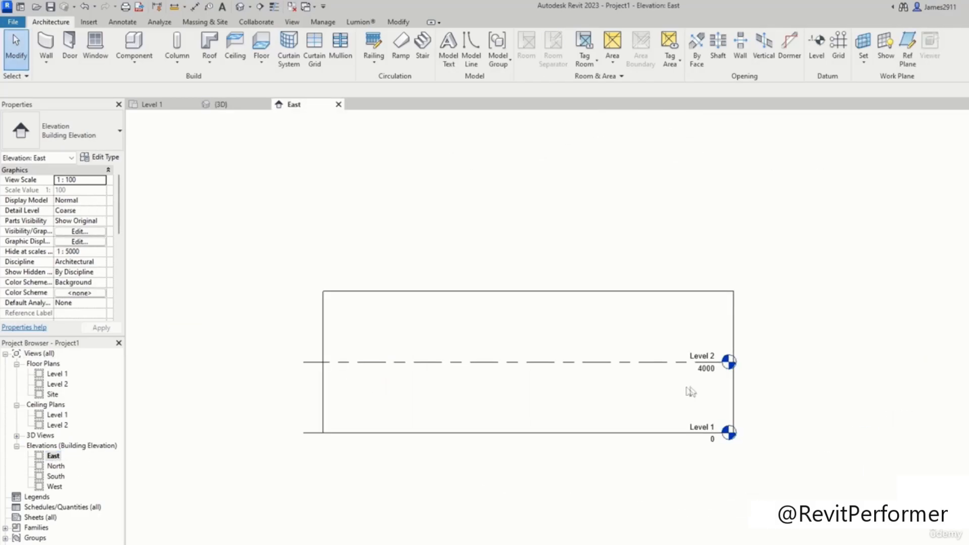
pyautogui.click(642, 363)
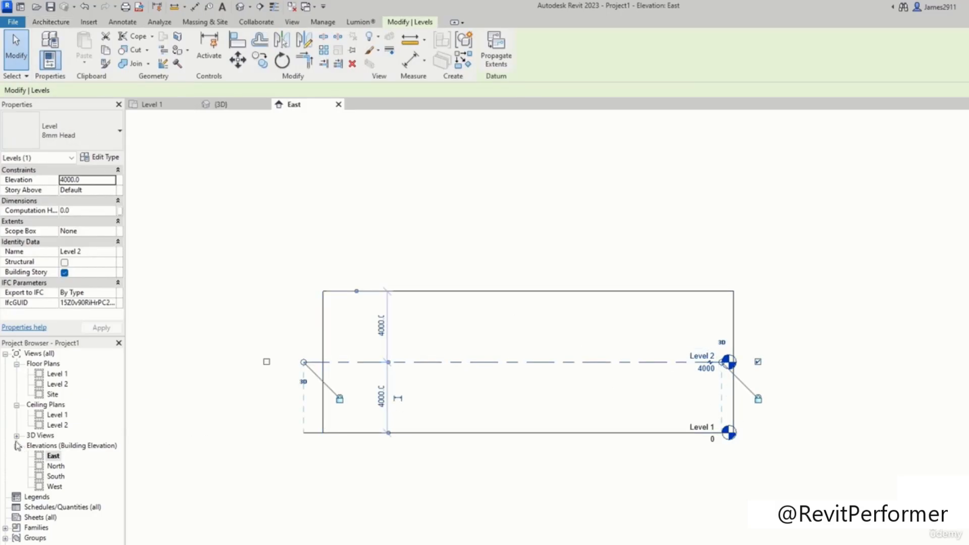
pyautogui.press('Escape')
# - Reopen the {3D} view from the project's 3D views, clear the selection and orbit around the walls
pyautogui.click(16, 435)
pyautogui.click(53, 446)
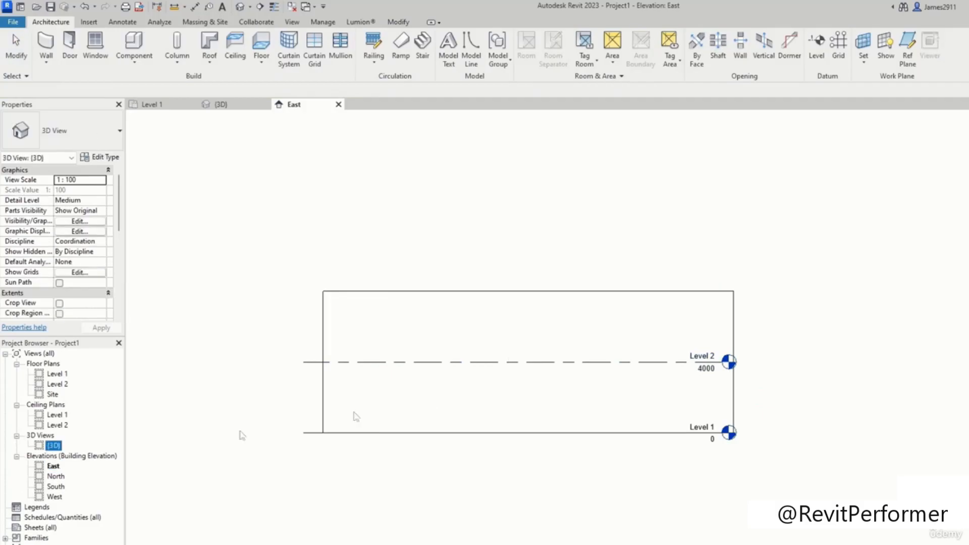
pyautogui.doubleClick(54, 446)
pyautogui.scroll(-2, 581, 403)
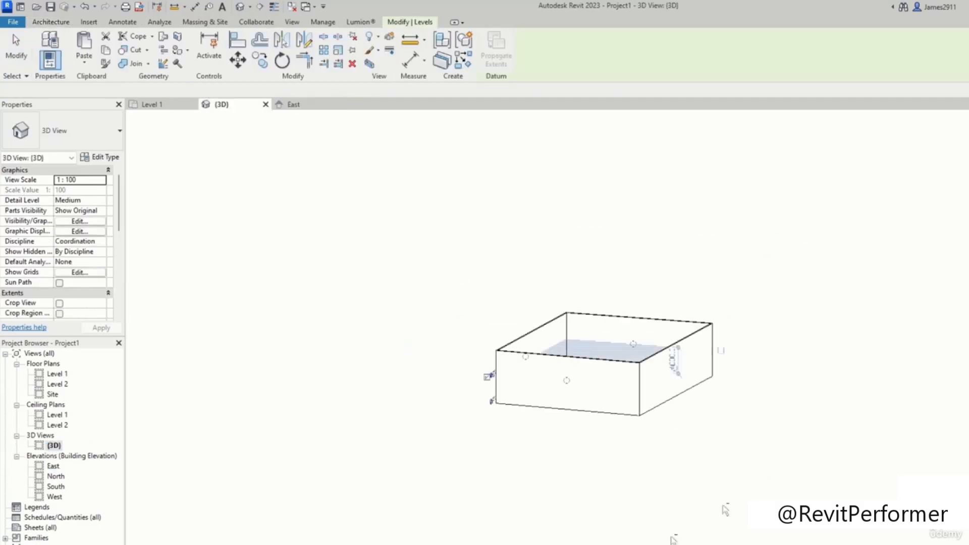
pyautogui.click(780, 407)
pyautogui.scroll(5, 742, 417)
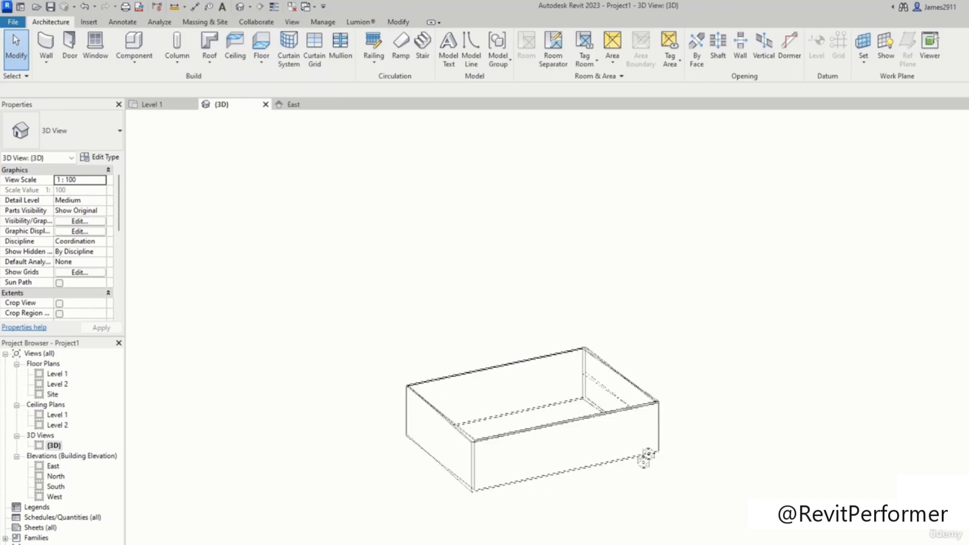
pyautogui.keyDown('shift'); pyautogui.moveTo(653, 418); pyautogui.dragTo(625, 373, button='middle'); pyautogui.keyUp('shift')
# - Select the near long-side wall and examine its Base Constraint and Top Constraint settings
pyautogui.click(559, 340)
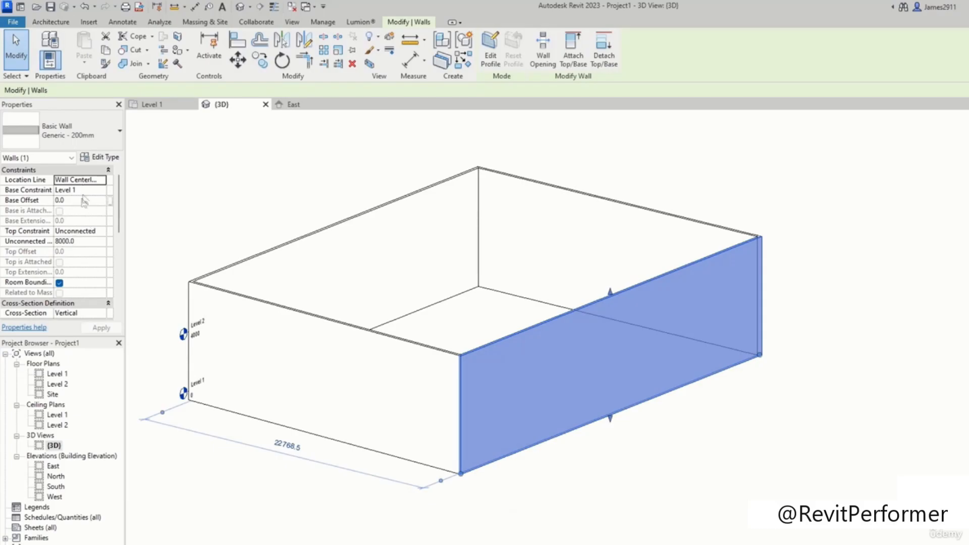
pyautogui.scroll(-5, 86, 202)
pyautogui.scroll(4, 78, 237)
pyautogui.scroll(1, 73, 198)
pyautogui.click(96, 190)
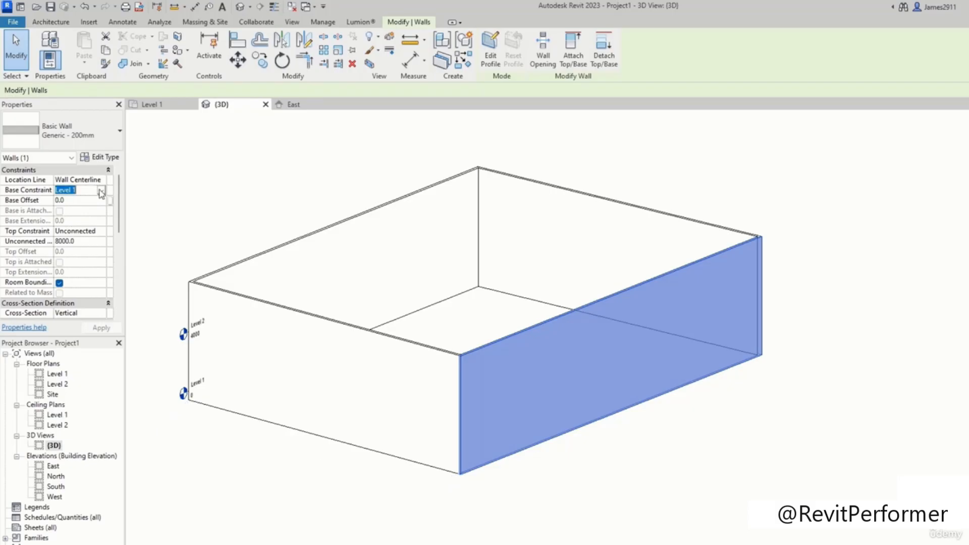
pyautogui.click(103, 232)
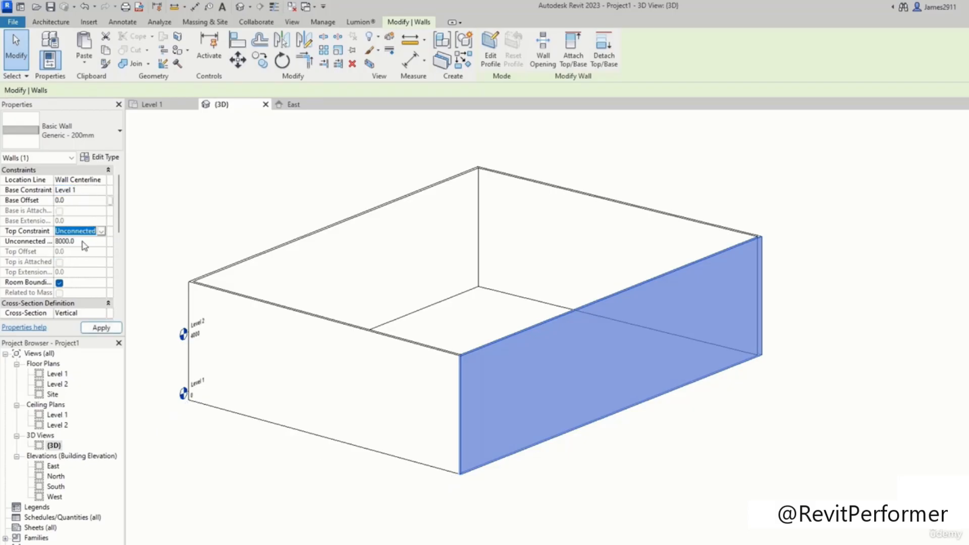
# - Stretch the selected wall's top up to a height of about 15117 mm, and override its unconnected height with 600 mm
pyautogui.moveTo(610, 294); pyautogui.dragTo(586, 195)
pyautogui.click(90, 240)
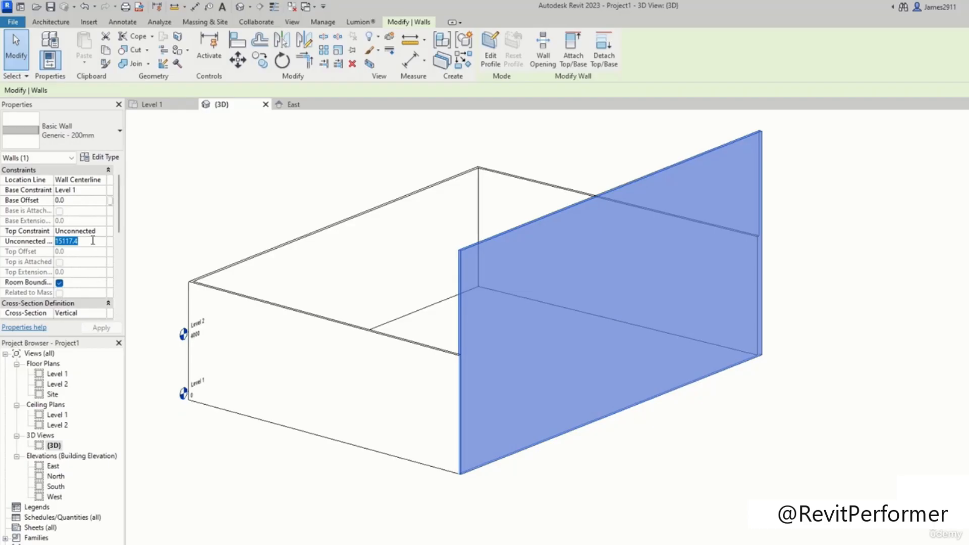
pyautogui.write('600')
pyautogui.press('Return')
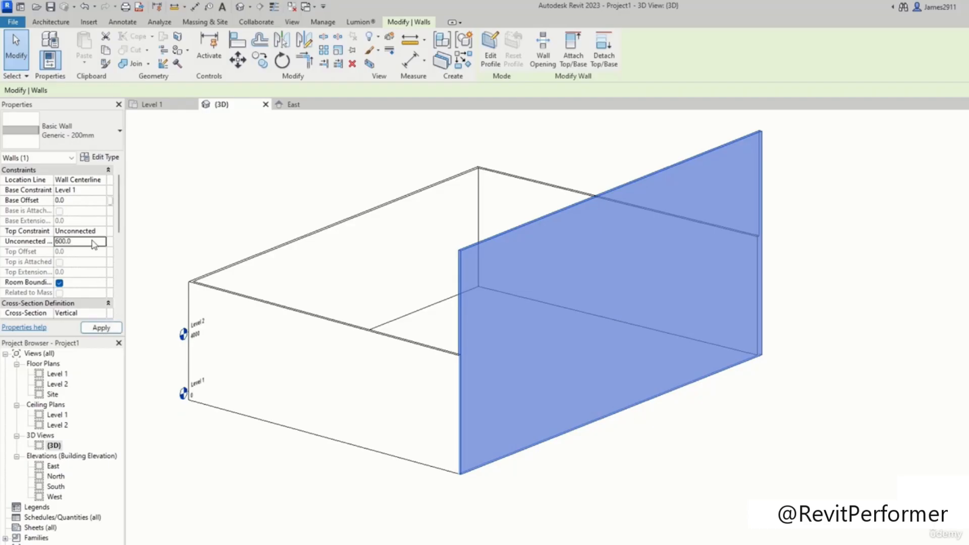
pyautogui.scroll(6, 640, 448)
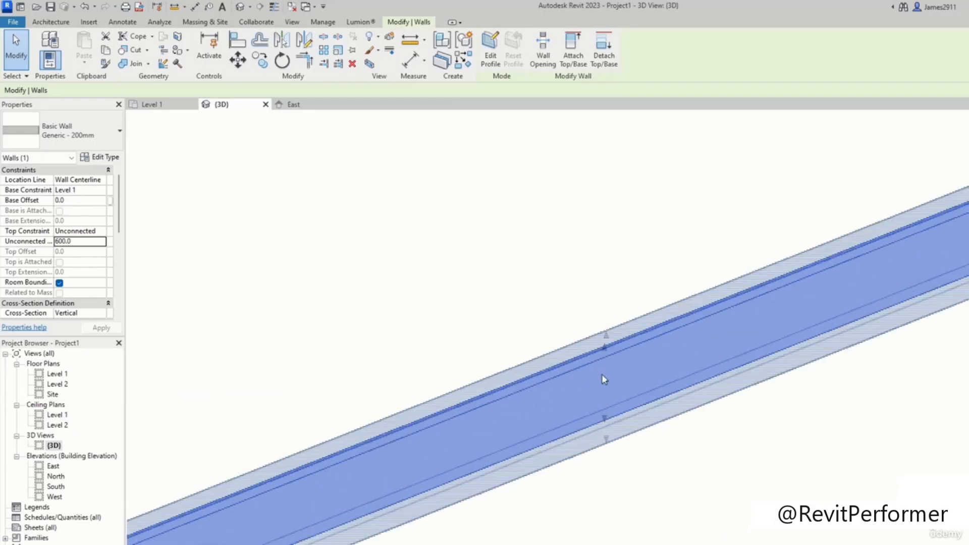
pyautogui.keyDown('shift'); pyautogui.moveTo(573, 340); pyautogui.dragTo(620, 353, button='middle'); pyautogui.keyUp('shift')
pyautogui.scroll(-3, 558, 317)
pyautogui.keyDown('shift'); pyautogui.moveTo(471, 260); pyautogui.dragTo(415, 255, button='middle'); pyautogui.keyUp('shift')
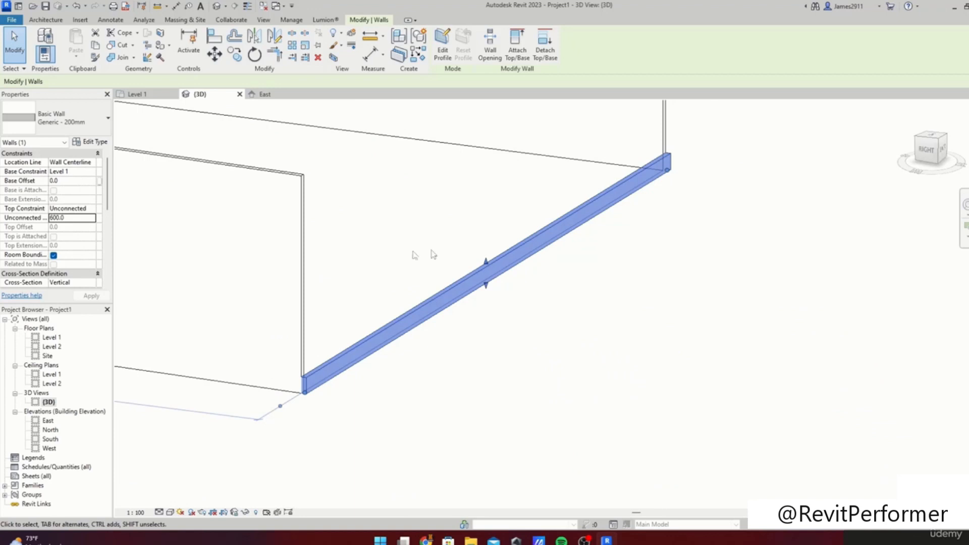
pyautogui.scroll(-3, 408, 258)
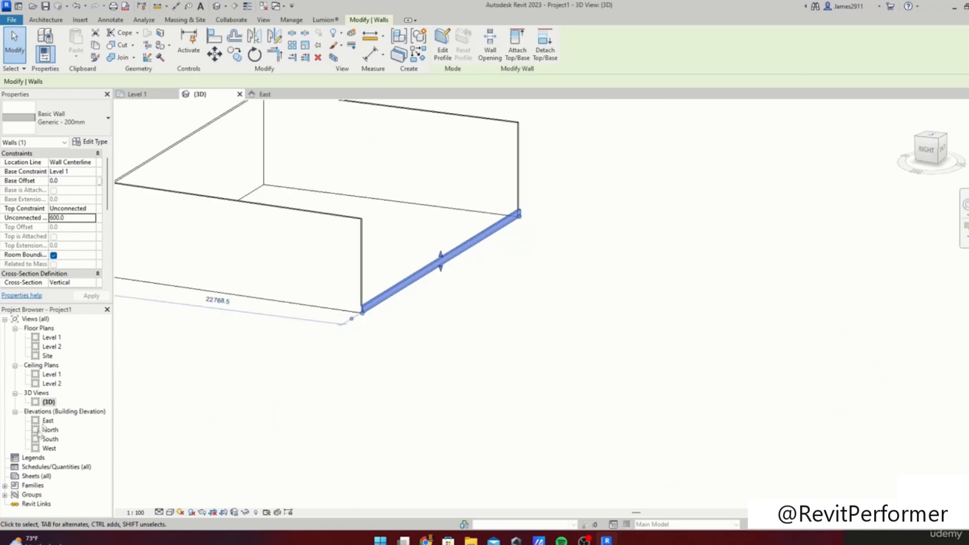
# - Inspect the Level 2 line and its elevation label at close range in the East elevation
pyautogui.doubleClick(47, 420)
pyautogui.scroll(5, 588, 315)
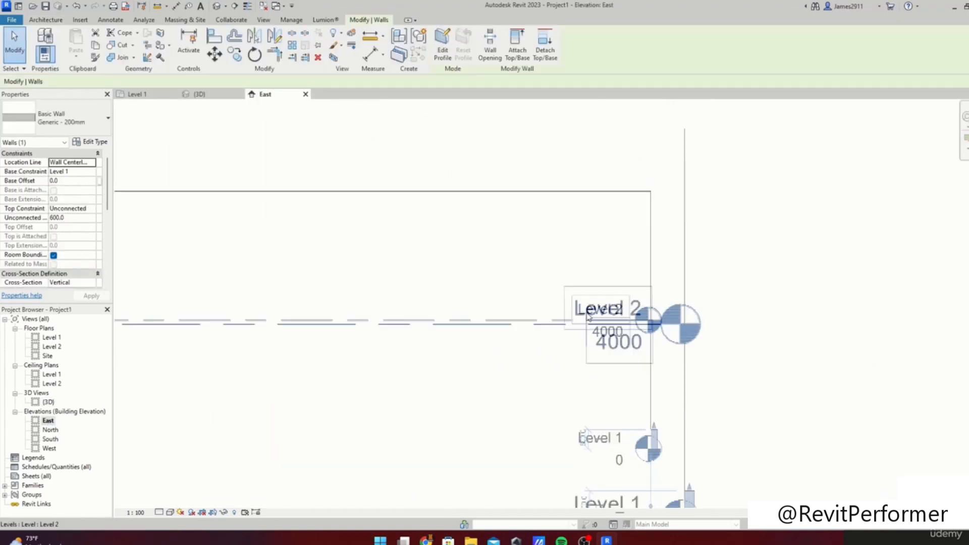
pyautogui.click(497, 336)
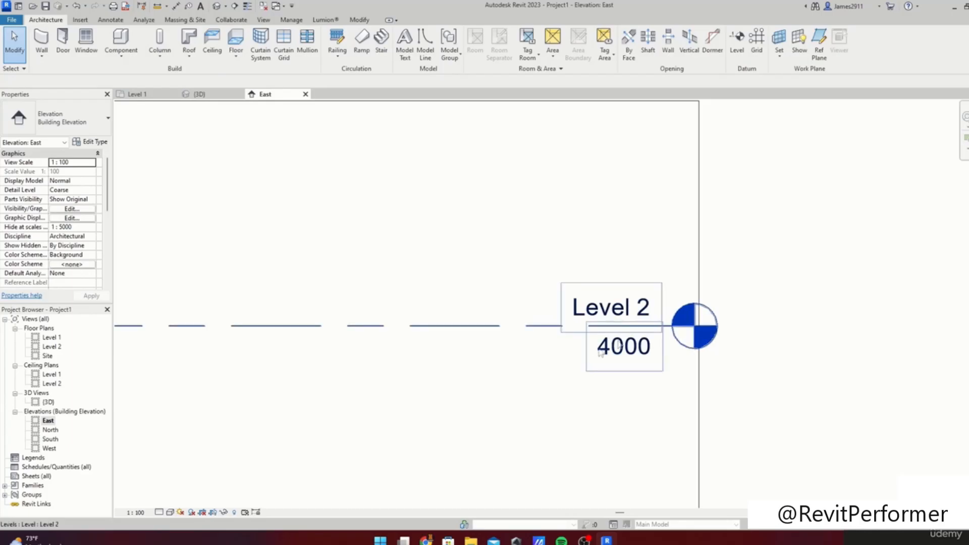
# - Constrain the top of the slanted east wall in the Level 1 plan up to Level 2, and check the wall in 3D
pyautogui.doubleClick(49, 337)
pyautogui.scroll(2, 524, 277)
pyautogui.moveTo(552, 262); pyautogui.dragTo(510, 258)
pyautogui.click(527, 265)
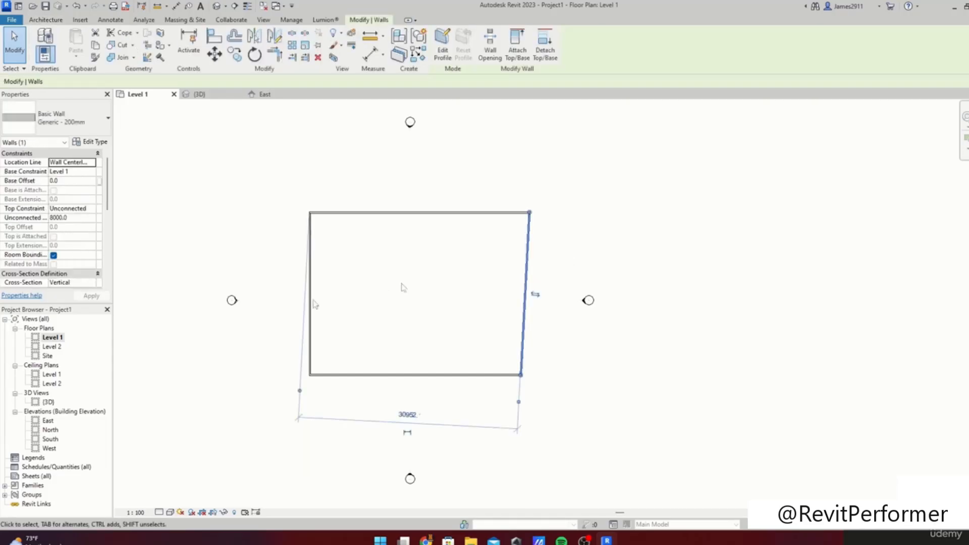
pyautogui.click(90, 210)
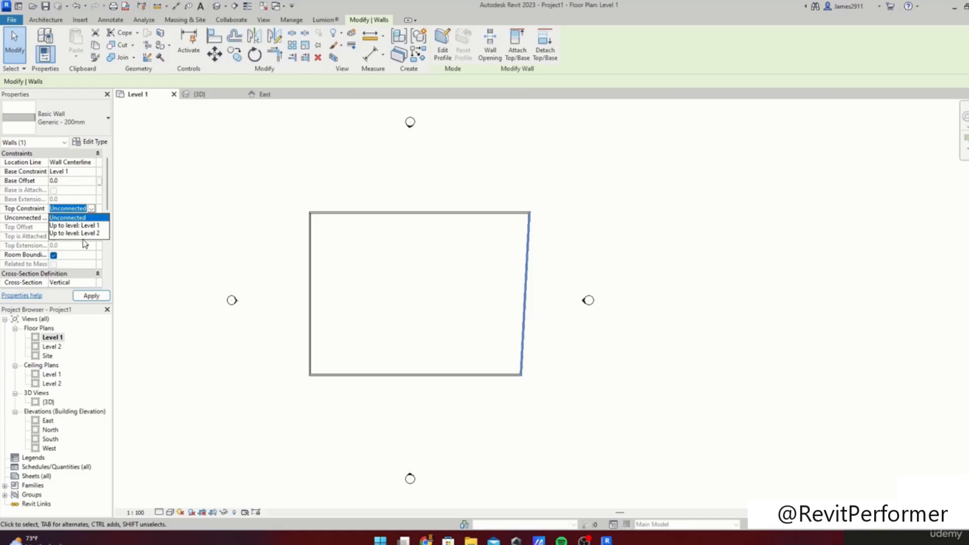
pyautogui.click(76, 234)
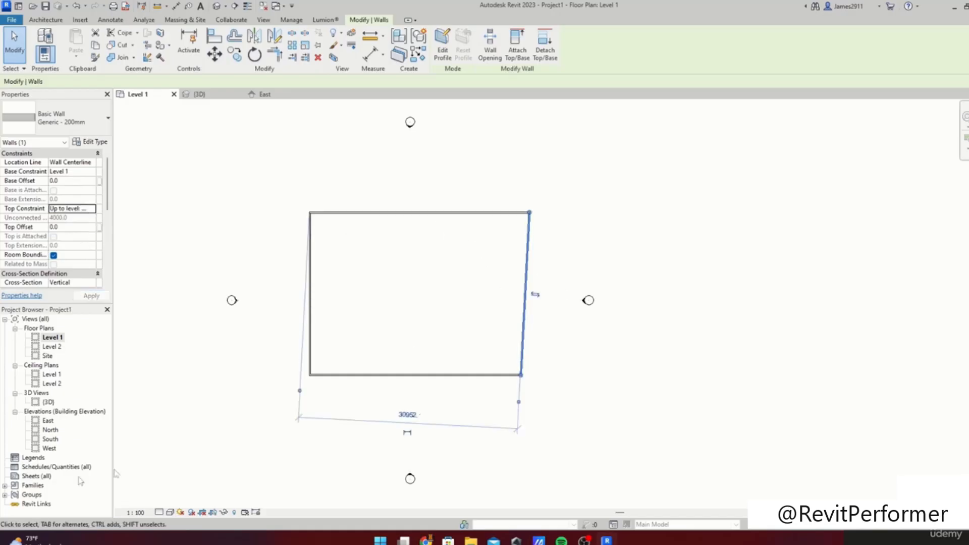
pyautogui.doubleClick(48, 402)
pyautogui.keyDown('shift'); pyautogui.moveTo(408, 325); pyautogui.dragTo(581, 407, button='middle'); pyautogui.keyUp('shift')
# - Return to the Level 1 plan, show the wall's instance properties at full width and review the Generic - 200mm type properties
pyautogui.doubleClick(50, 337)
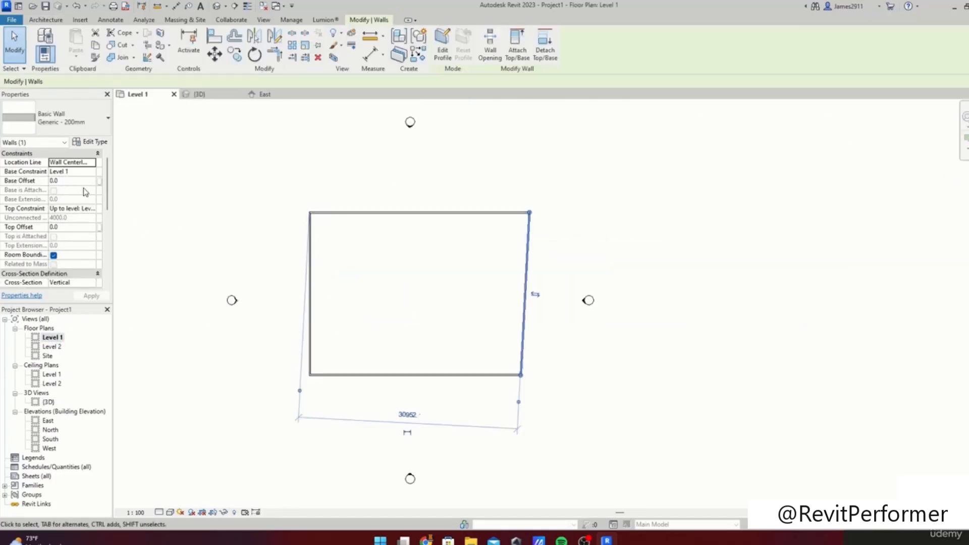
pyautogui.moveTo(112, 222); pyautogui.dragTo(170, 222)
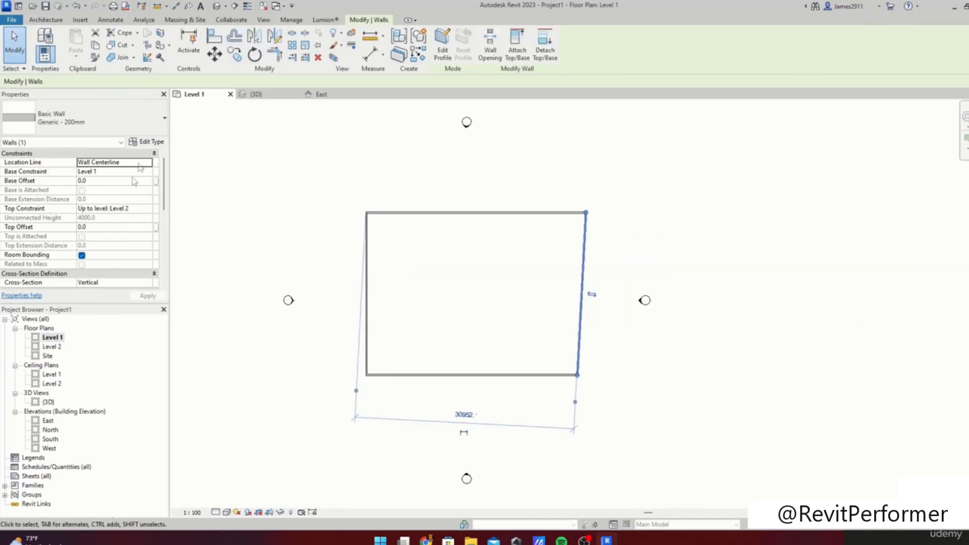
pyautogui.click(147, 142)
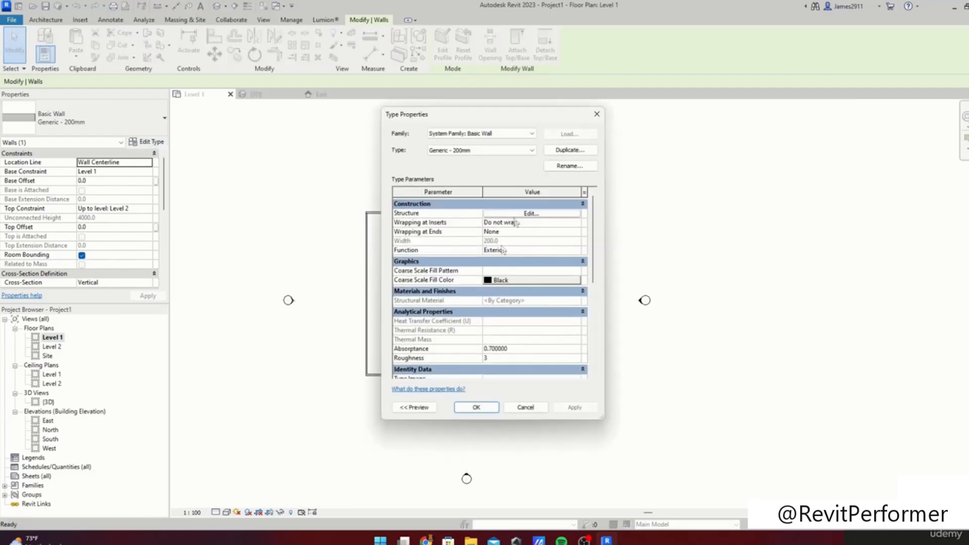
pyautogui.click(493, 413)
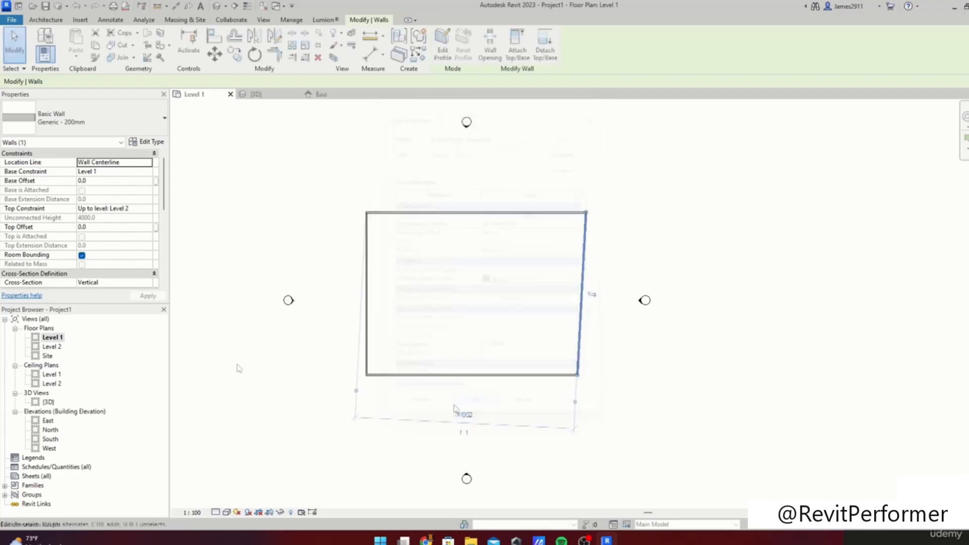
pyautogui.scroll(-3, 413, 307)
pyautogui.scroll(4, 445, 303)
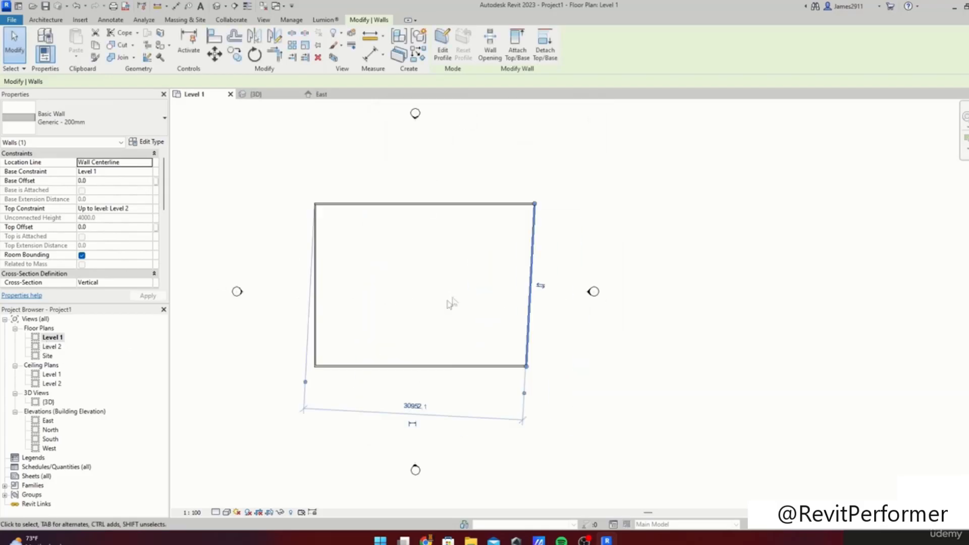
# - Open the layer structure of the slanted wall's Generic - 200mm type from the 3D view, and widen it to show all columns
pyautogui.hotkey('ctrl', 'Tab')
pyautogui.click(565, 348)
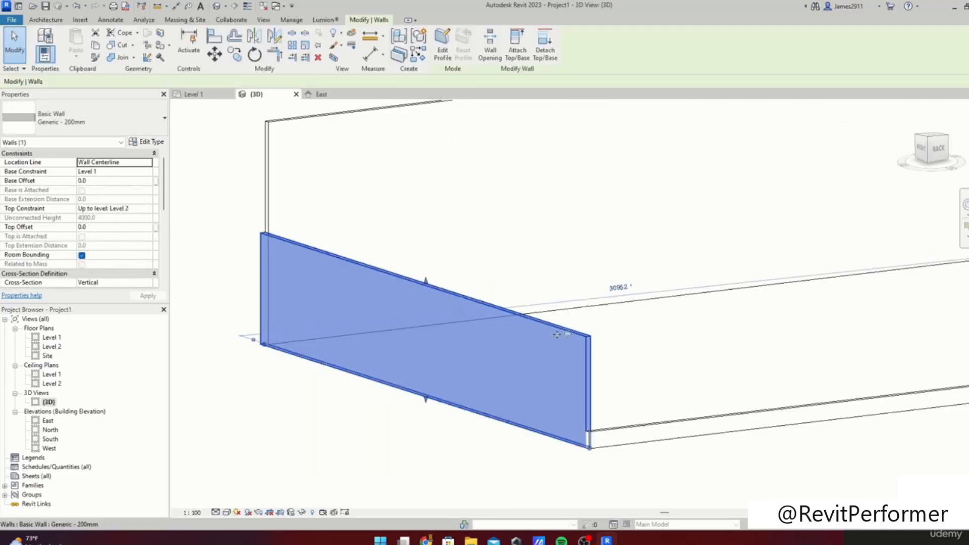
pyautogui.click(148, 142)
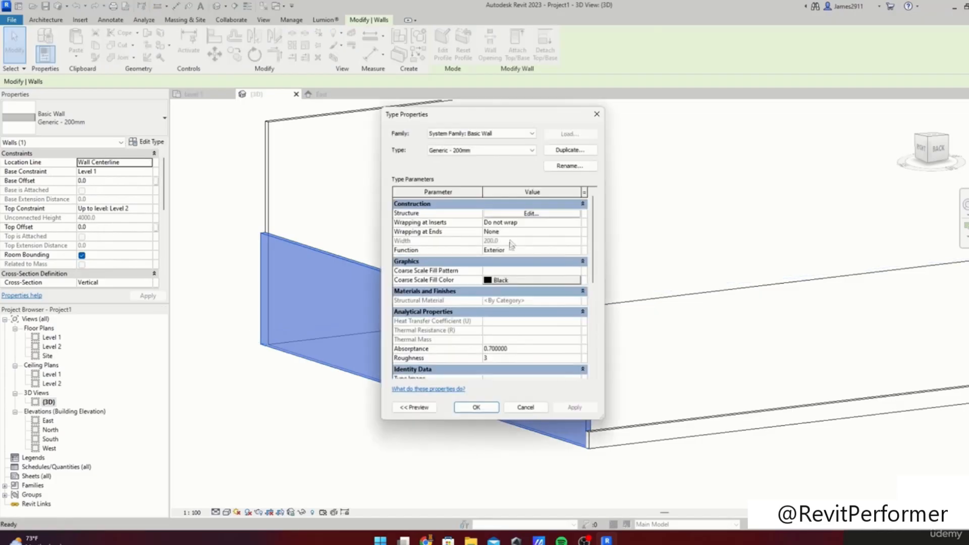
pyautogui.click(512, 217)
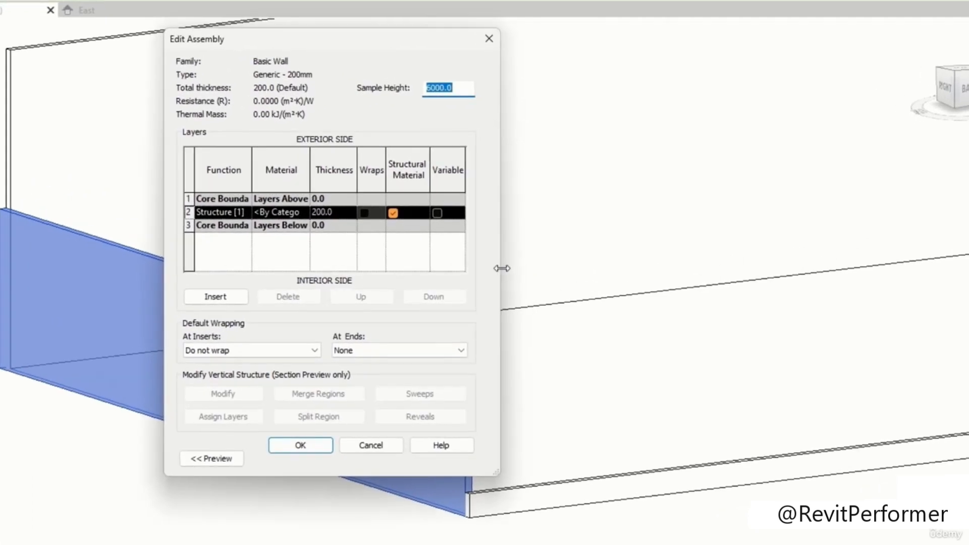
pyautogui.moveTo(501, 268); pyautogui.dragTo(660, 268)
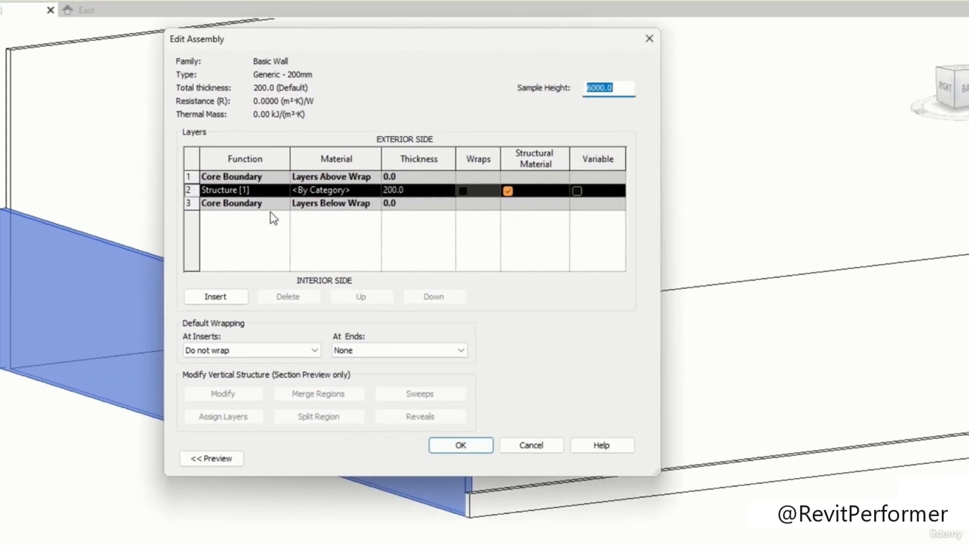
pyautogui.click(341, 190)
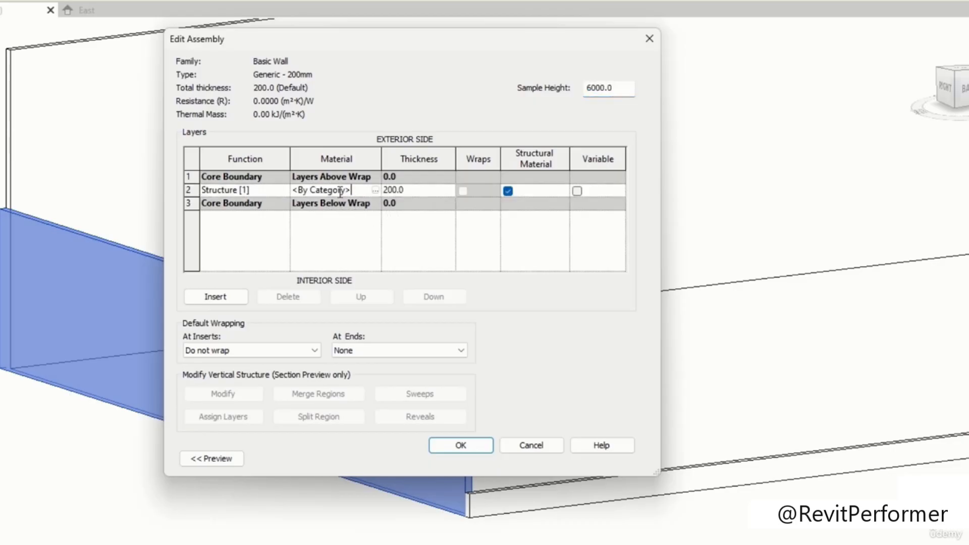
pyautogui.click(376, 190)
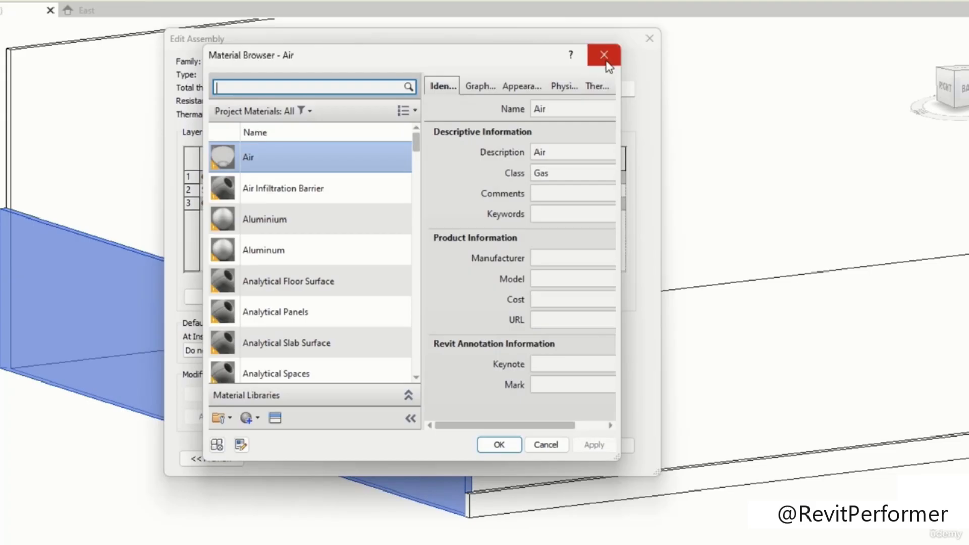
pyautogui.click(605, 54)
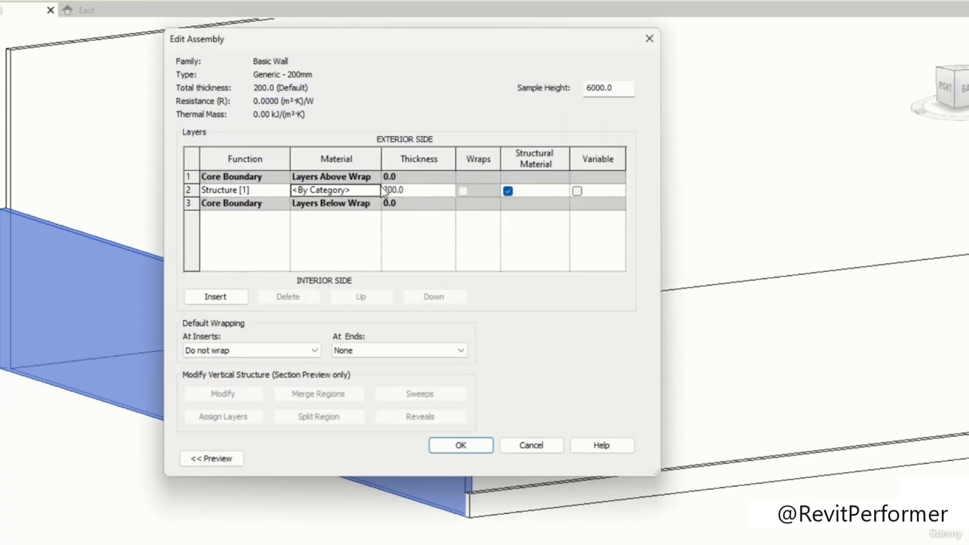
# - Set the wall's structure layer to 100 mm thick and assign it the Concrete Masonry Units material
pyautogui.click(406, 190)
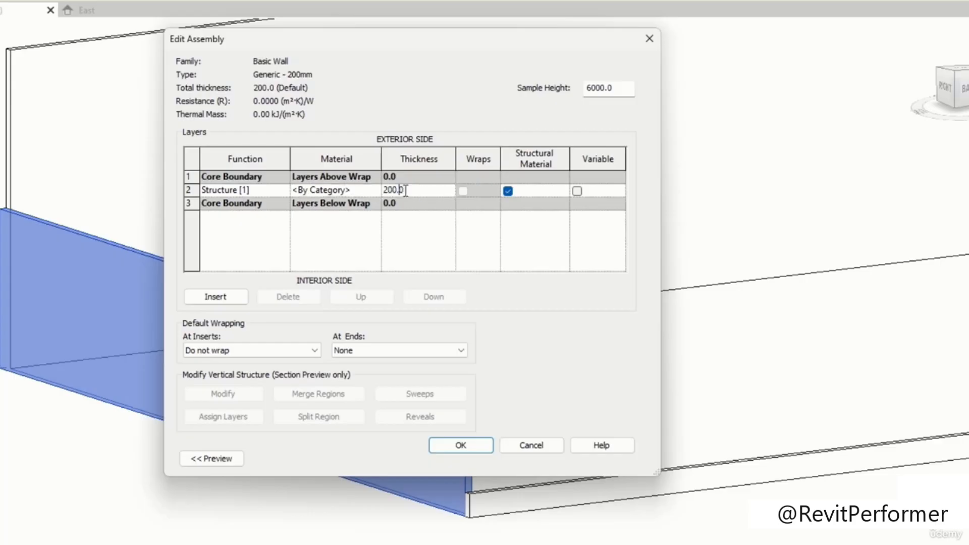
pyautogui.moveTo(396, 190); pyautogui.dragTo(376, 193)
pyautogui.click(371, 189)
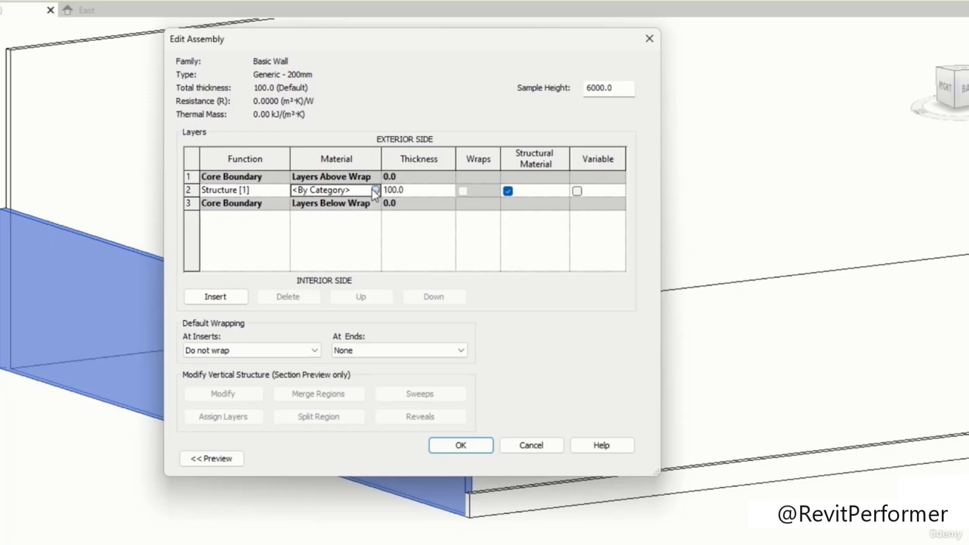
pyautogui.click(377, 190)
pyautogui.scroll(-2, 314, 242)
pyautogui.scroll(-3, 314, 242)
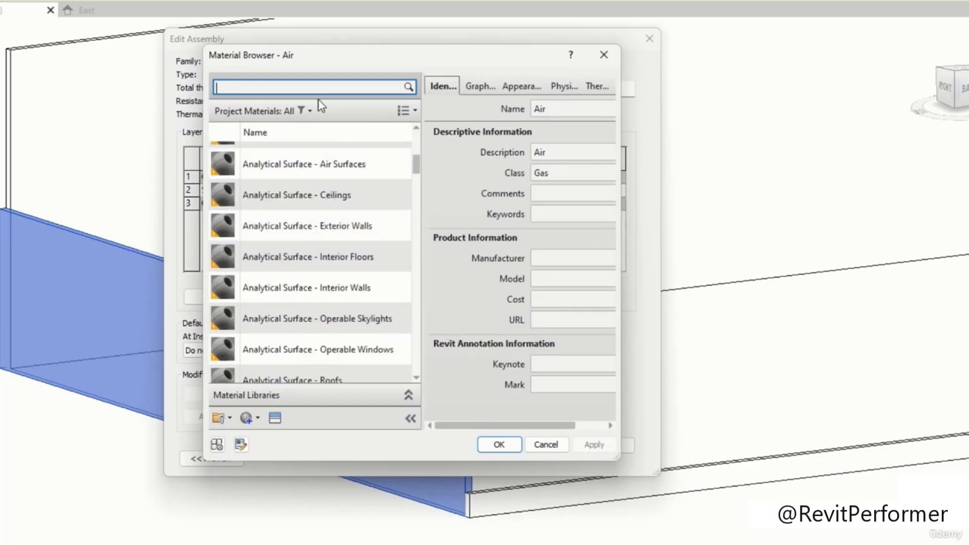
pyautogui.click(319, 88)
pyautogui.write('concre')
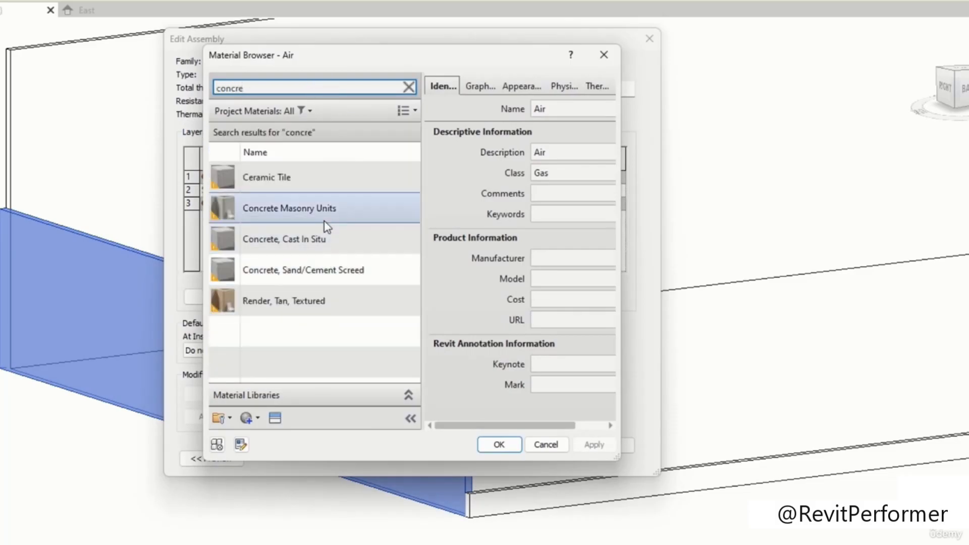
pyautogui.click(338, 219)
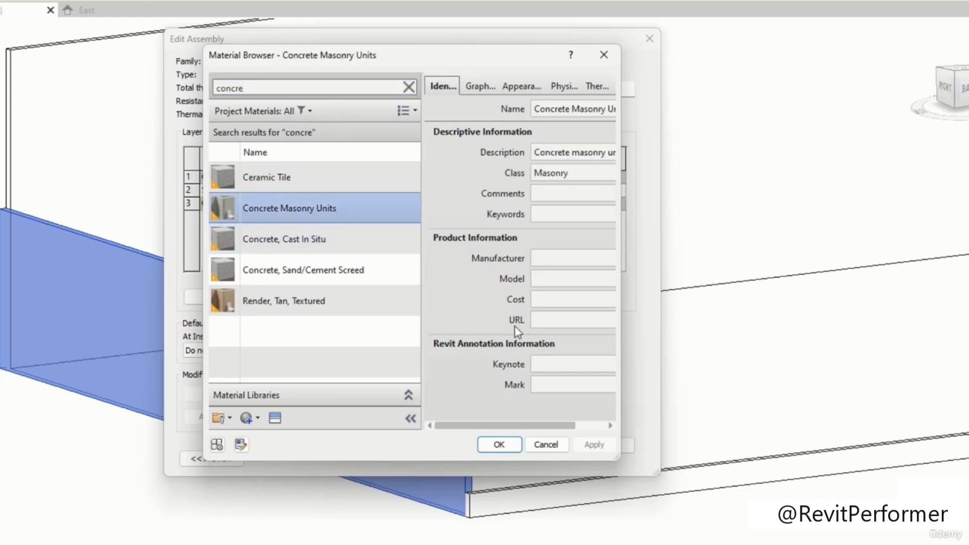
pyautogui.click(498, 444)
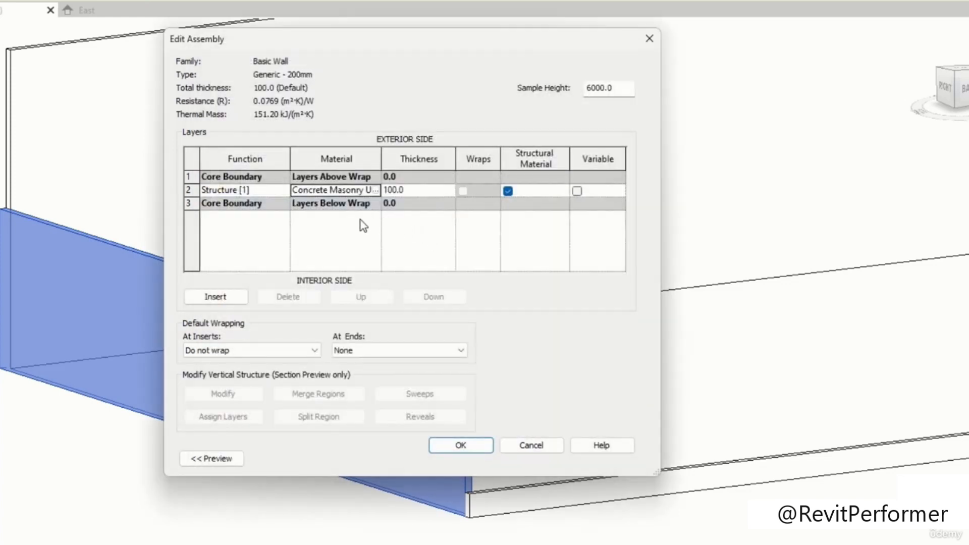
# - Insert a second Structure [1] layer and move it below the lower core boundary, on the interior side
pyautogui.click(222, 297)
pyautogui.click(318, 193)
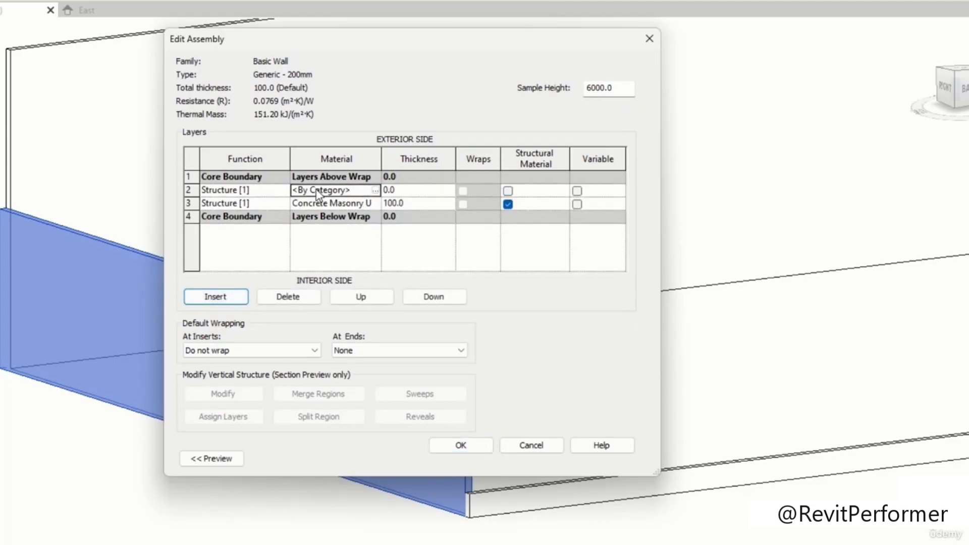
pyautogui.click(354, 190)
pyautogui.click(260, 192)
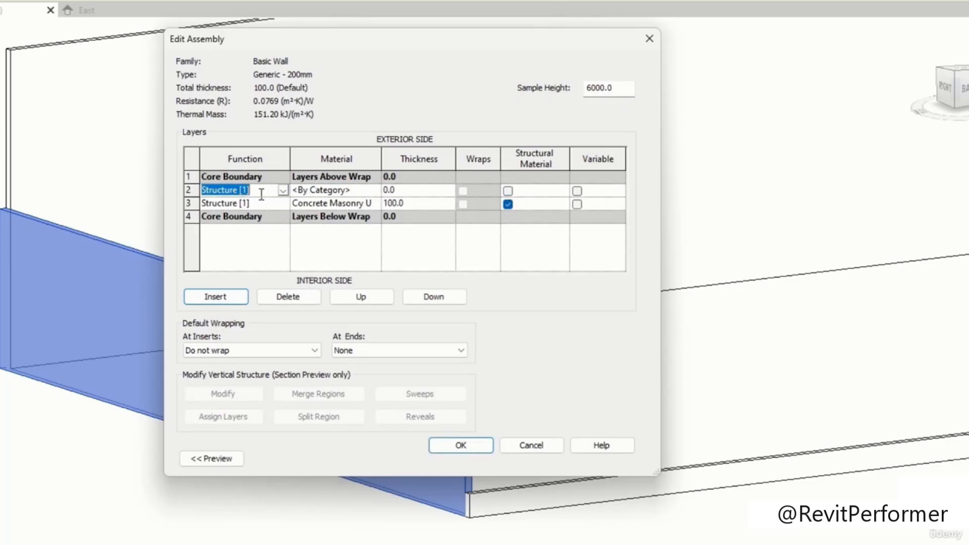
pyautogui.click(413, 297)
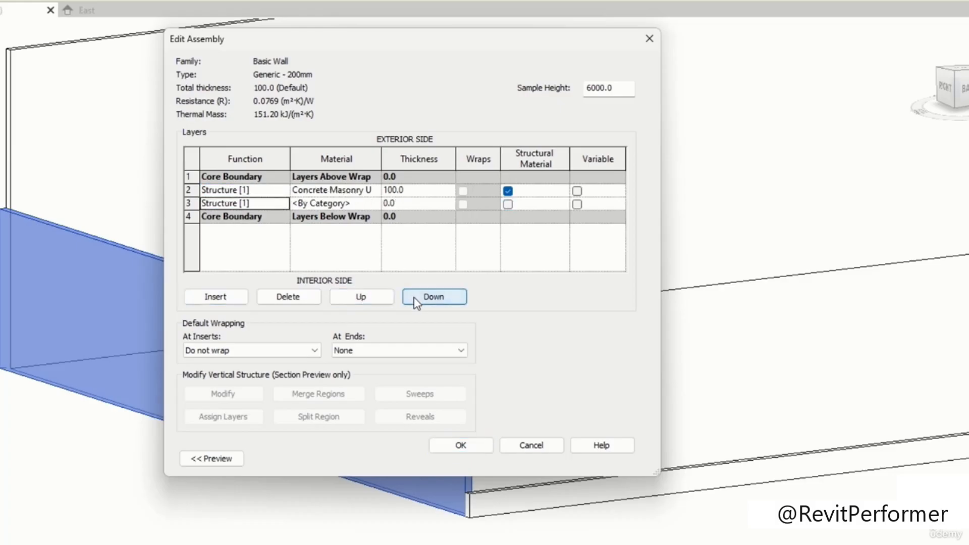
pyautogui.click(415, 298)
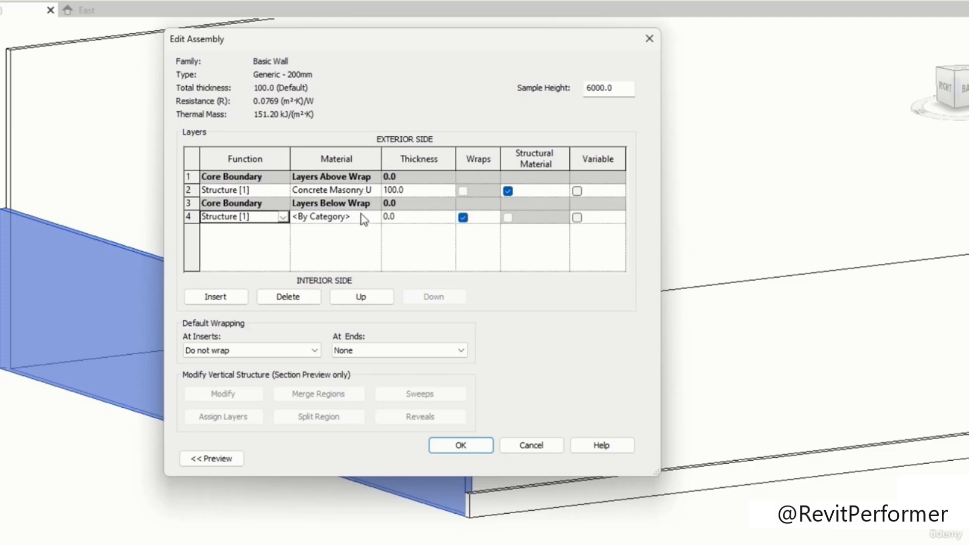
# - Assign the Clad - White material to the new interior layer and set its thickness to 100 mm
pyautogui.click(343, 221)
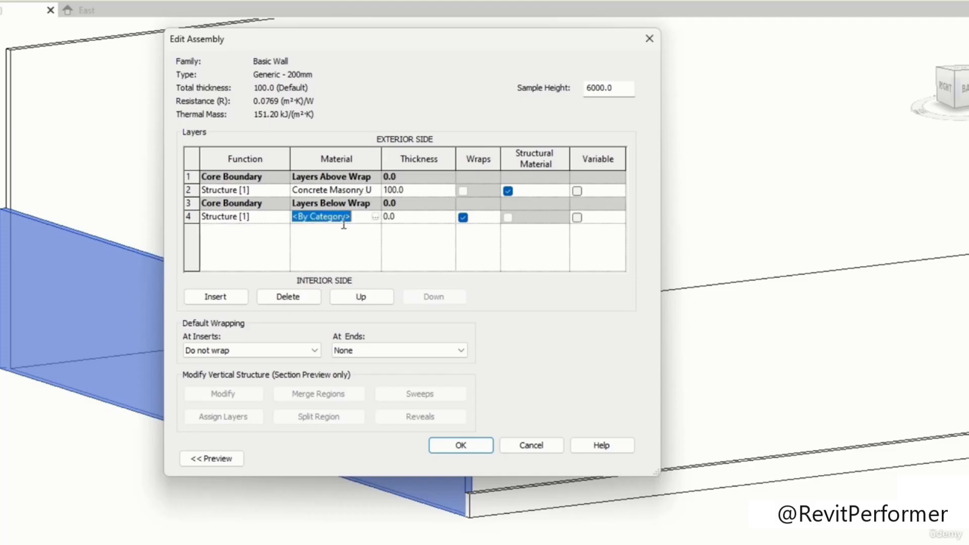
pyautogui.click(375, 217)
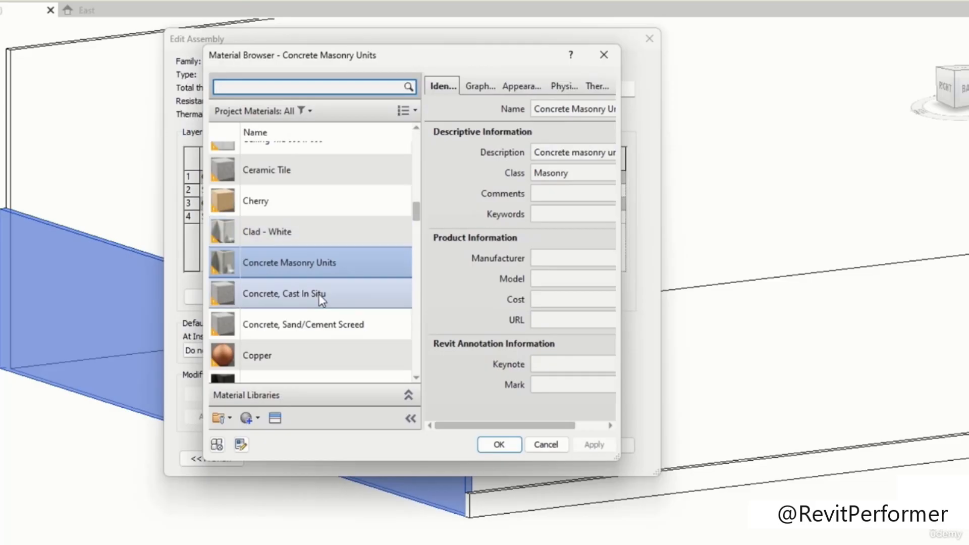
pyautogui.click(294, 233)
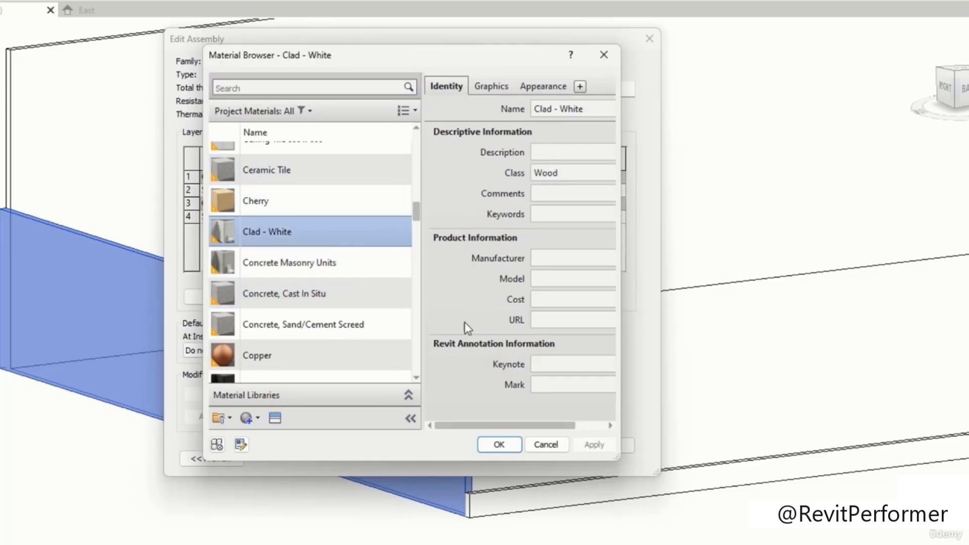
pyautogui.click(498, 444)
pyautogui.click(403, 218)
pyautogui.write('100')
# - Apply the edited layer structure to the Generic - 200mm wall type and inspect the walls in 3D
pyautogui.click(474, 447)
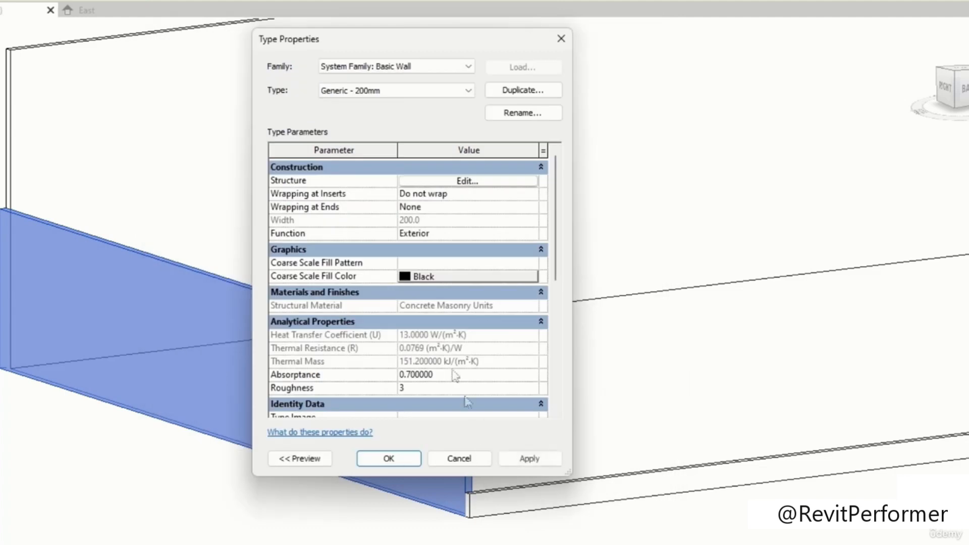
pyautogui.click(528, 459)
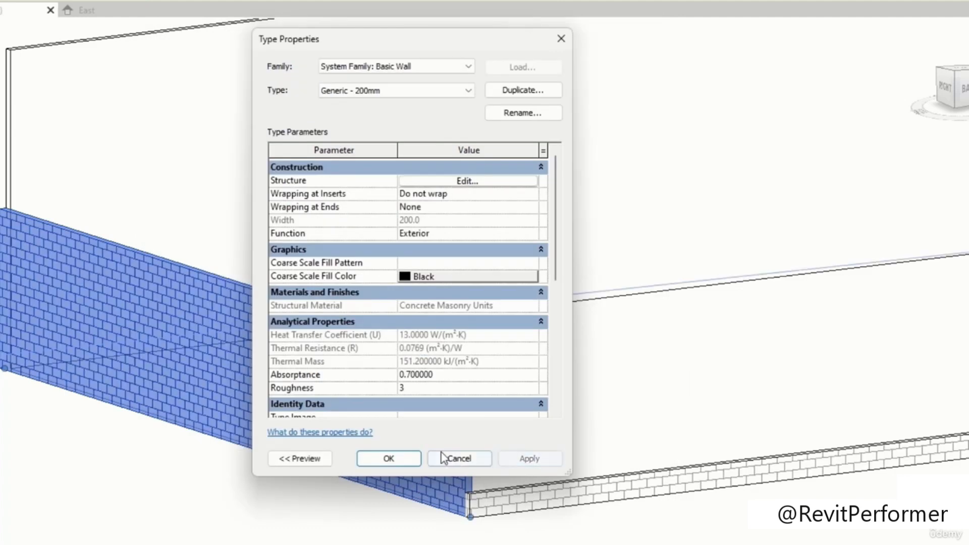
pyautogui.click(390, 459)
pyautogui.click(480, 281)
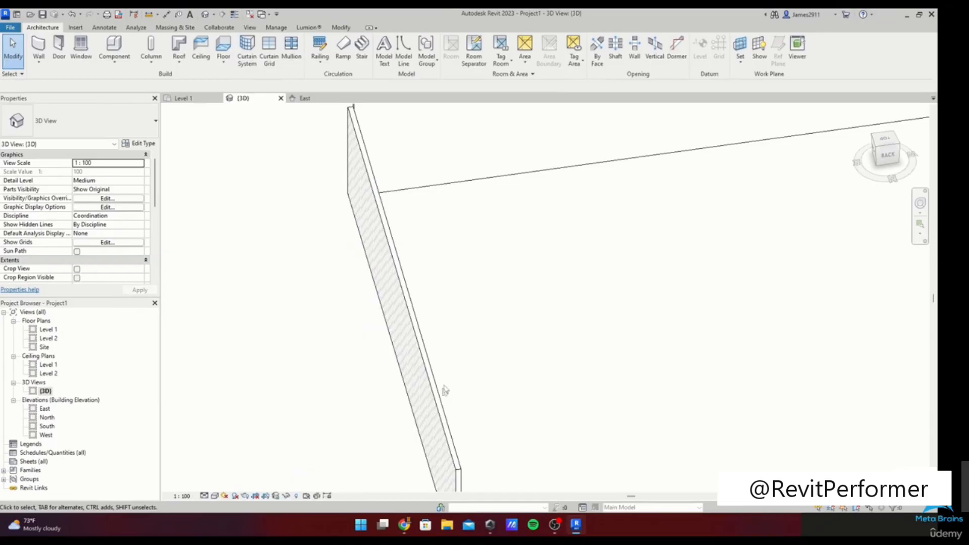
pyautogui.keyDown('shift'); pyautogui.moveTo(444, 390); pyautogui.dragTo(573, 352, button='middle'); pyautogui.keyUp('shift')
pyautogui.scroll(3, 515, 300)
# - Examine the west wall at close range in the Level 1 plan
pyautogui.doubleClick(49, 329)
pyautogui.scroll(5, 388, 318)
pyautogui.click(370, 311)
pyautogui.scroll(2, 359, 307)
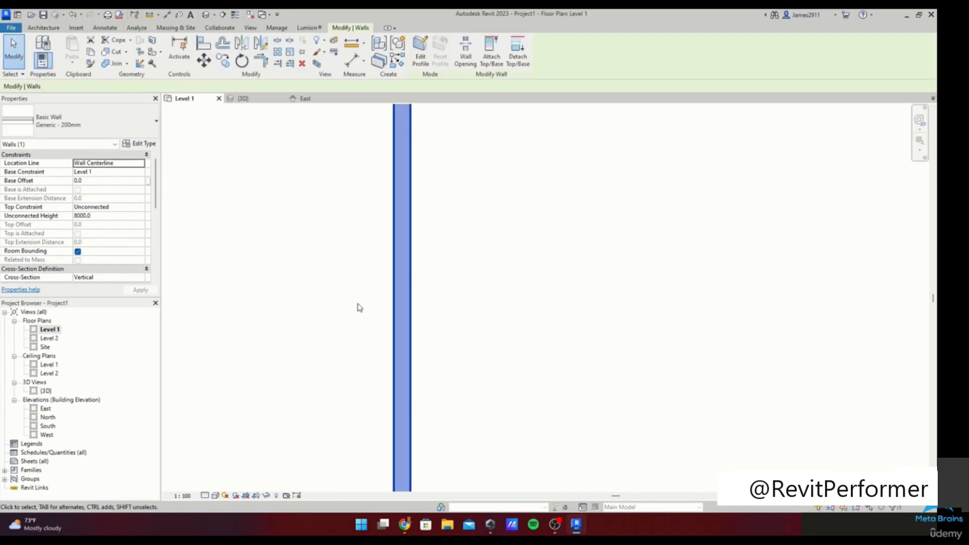
pyautogui.scroll(4, 413, 314)
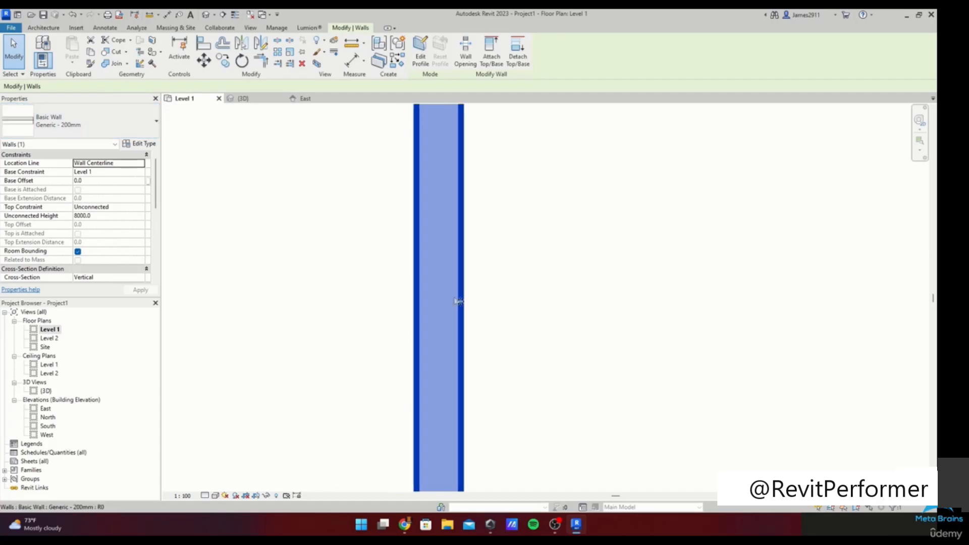
pyautogui.scroll(-3, 449, 296)
pyautogui.scroll(-5, 449, 296)
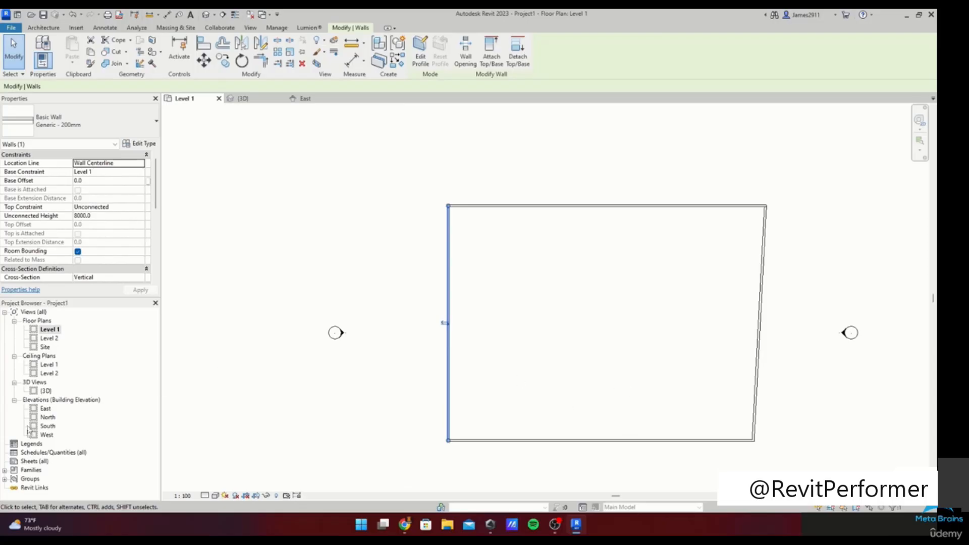
# - Straighten the slanted east wall by moving its north end directly above its south end, at 90° to the south wall
pyautogui.click(42, 392)
pyautogui.click(449, 354)
pyautogui.scroll(-2, 491, 386)
pyautogui.click(579, 385)
pyautogui.scroll(2, 614, 390)
pyautogui.click(628, 396)
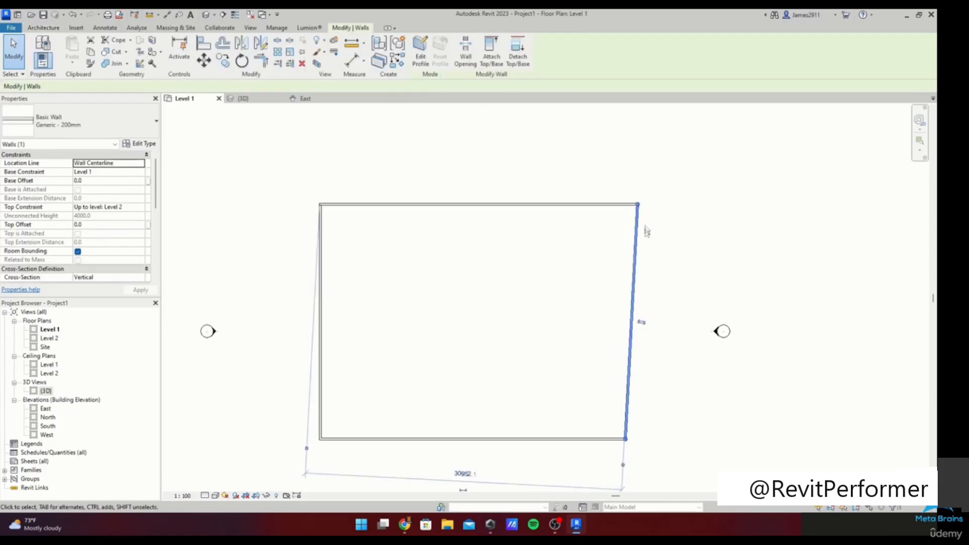
pyautogui.moveTo(637, 205)
pyautogui.mouseDown()
pyautogui.moveTo(617, 207)
pyautogui.moveTo(624, 206)
pyautogui.mouseUp()
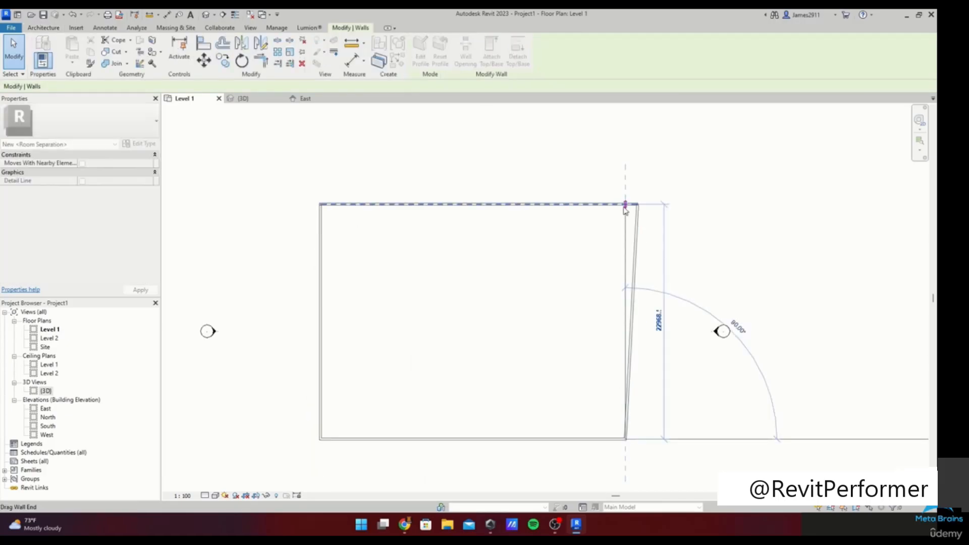
# - Trim the north wall and the straightened east wall to a clean corner
pyautogui.click(589, 233)
pyautogui.press('t')
pyautogui.press('r')
pyautogui.click(620, 204)
pyautogui.click(626, 215)
pyautogui.press('Escape')
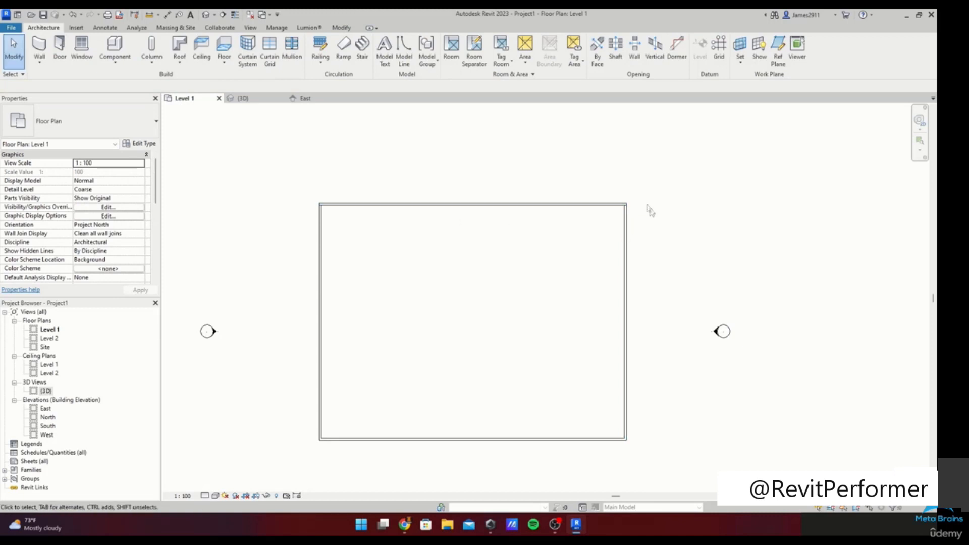
pyautogui.scroll(3, 636, 208)
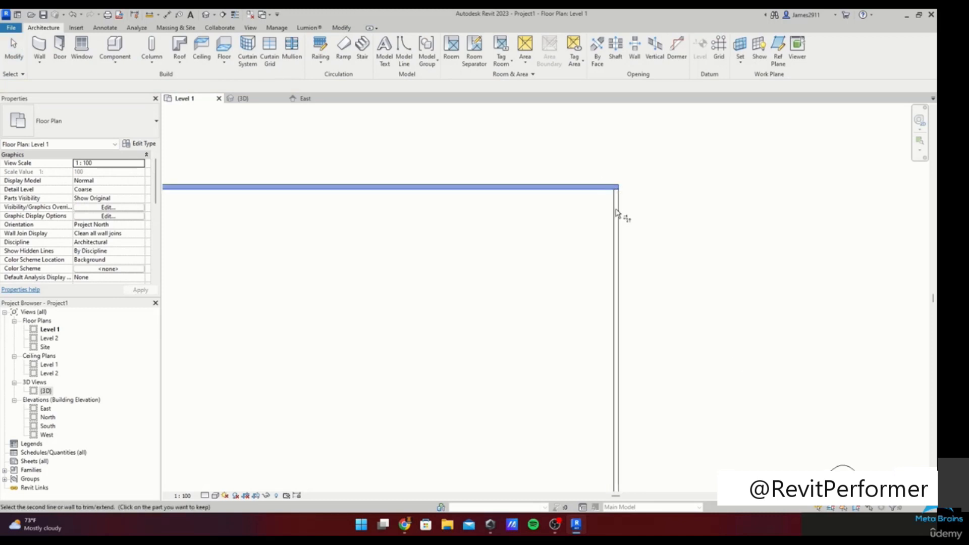
# - Review the Location Line options of the east wall and keep Wall Centerline
pyautogui.click(618, 266)
pyautogui.click(139, 166)
pyautogui.click(140, 164)
pyautogui.click(140, 164)
pyautogui.click(140, 164)
pyautogui.click(140, 164)
pyautogui.click(141, 165)
pyautogui.click(141, 165)
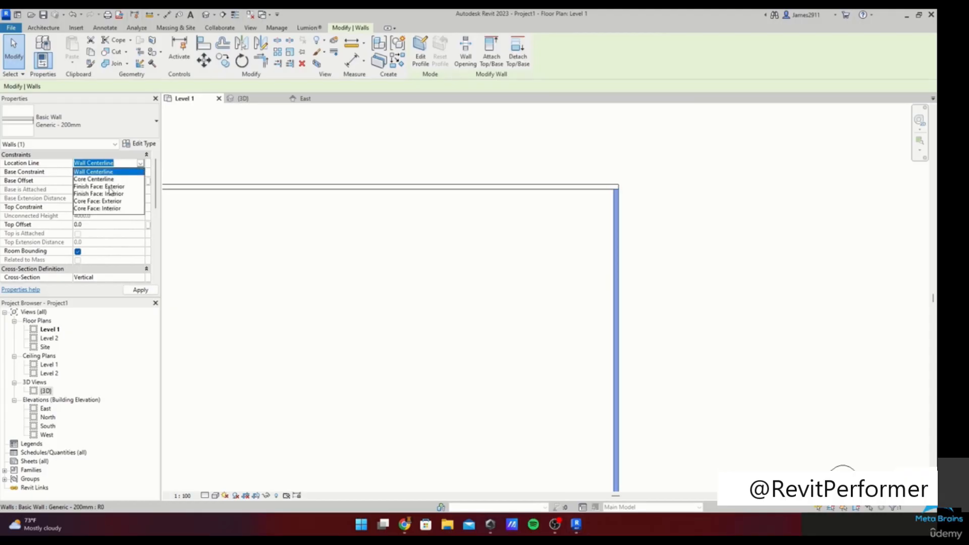
pyautogui.click(129, 172)
pyautogui.scroll(-3, 384, 157)
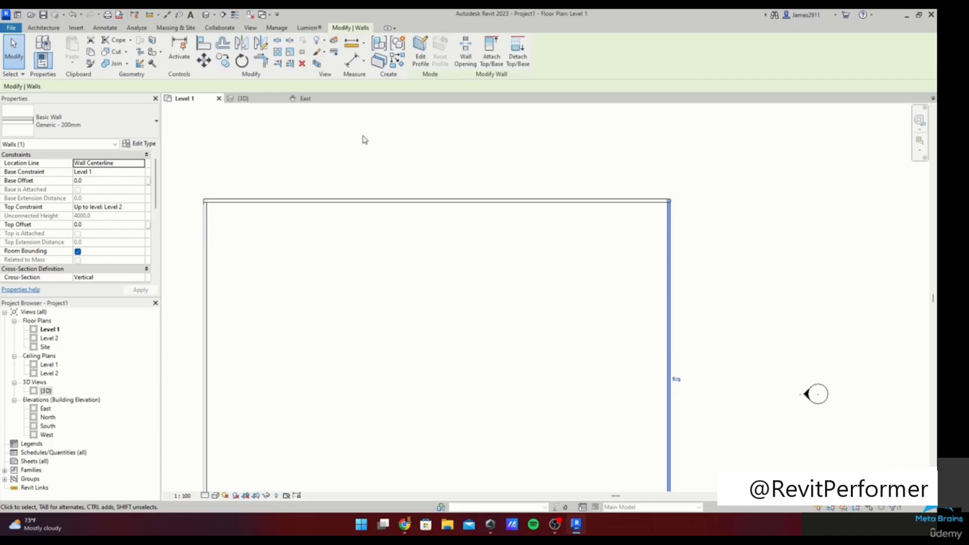
# - Draw a horizontal wall north of the rectangle with its location line on Wall Centerline, and check its placement
pyautogui.click(48, 28)
pyautogui.click(40, 48)
pyautogui.moveTo(400, 175); pyautogui.dragTo(482, 291, button='middle')
pyautogui.click(288, 250)
pyautogui.click(743, 250)
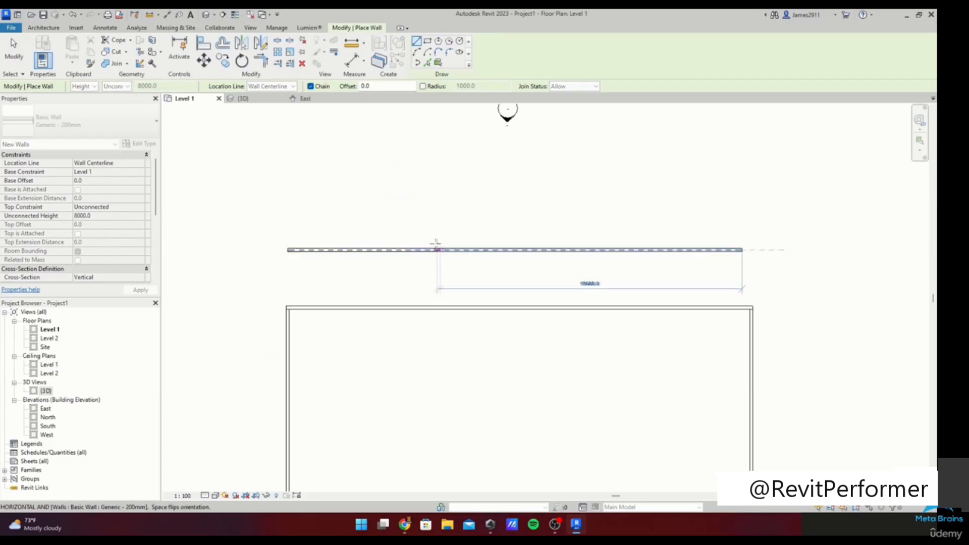
pyautogui.press('Escape')
pyautogui.press('Escape')
pyautogui.scroll(7, 302, 249)
pyautogui.click(298, 250)
pyautogui.press('Escape')
# - Draw another horizontal wall above the previous one with the location line set to Finish Face: Exterior
pyautogui.scroll(-5, 303, 253)
pyautogui.moveTo(316, 217); pyautogui.dragTo(316, 327, button='middle')
pyautogui.click(41, 48)
pyautogui.click(142, 163)
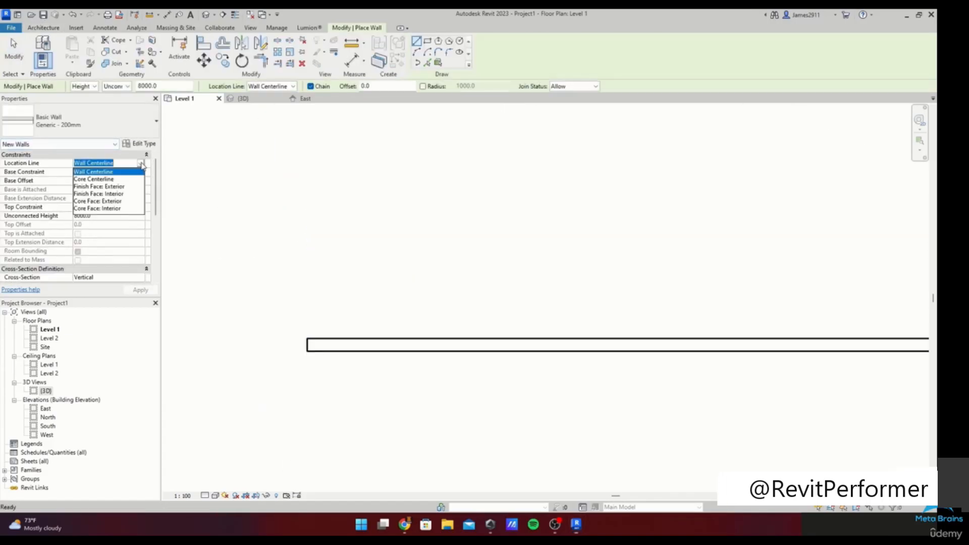
pyautogui.click(106, 186)
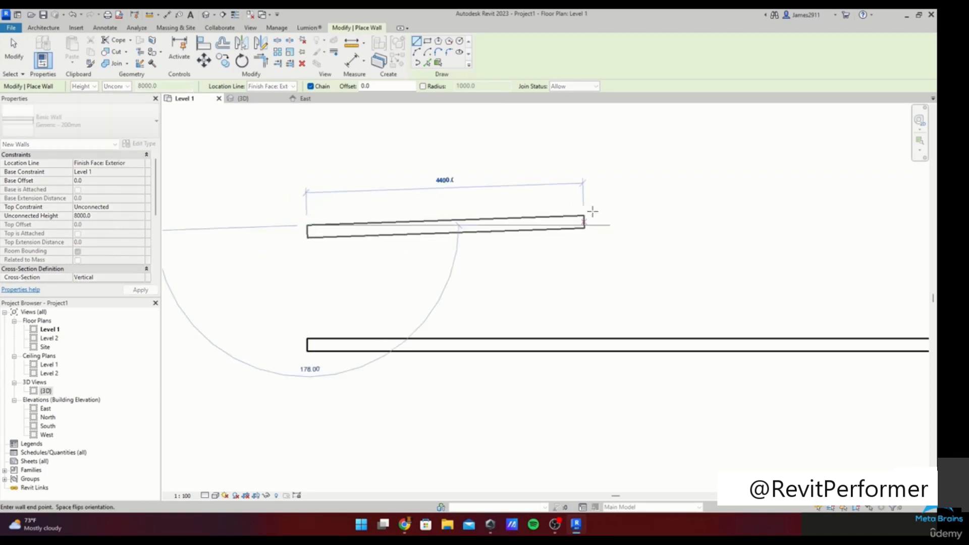
pyautogui.moveTo(849, 217); pyautogui.dragTo(629, 279, button='middle')
pyautogui.click(687, 295)
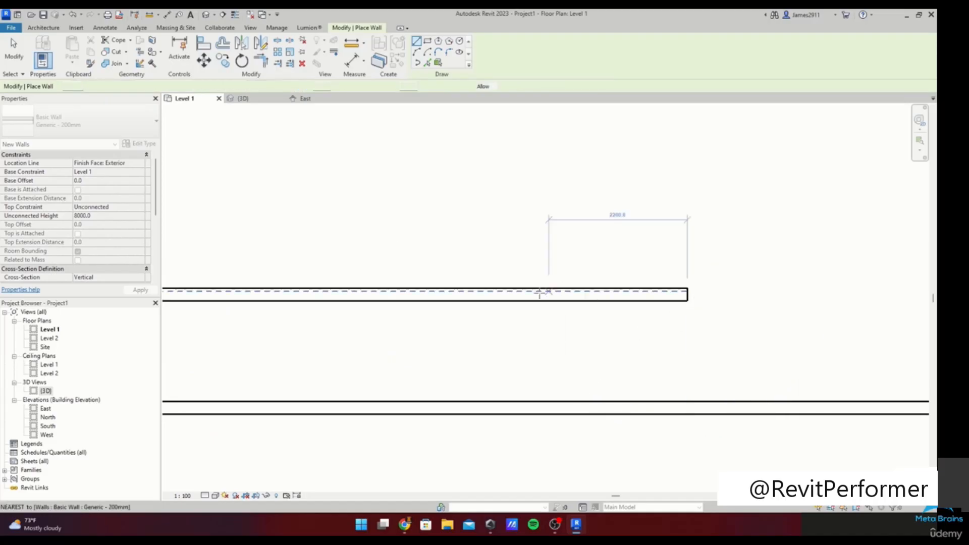
pyautogui.moveTo(505, 282); pyautogui.dragTo(757, 303, button='middle')
pyautogui.click(336, 259)
pyautogui.press('Escape')
# - Draw a vertical wall about 2300 mm long upward from the west end of the uppermost wall's exterior face
pyautogui.click(338, 307)
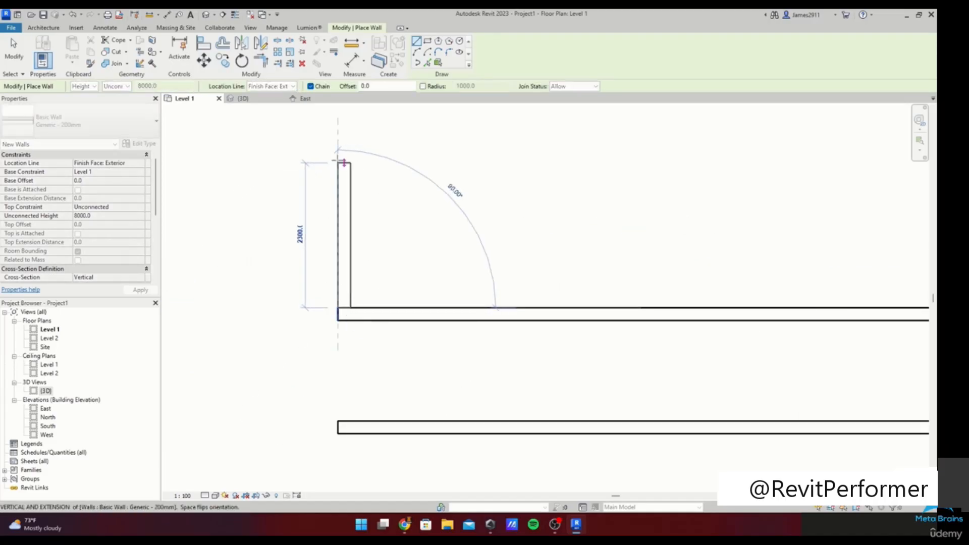
pyautogui.click(338, 163)
pyautogui.press('Escape')
pyautogui.press('Escape')
pyautogui.press('z')
pyautogui.press('f')
# - Open the west wall's profile for editing in the default 3D view
pyautogui.click(40, 63)
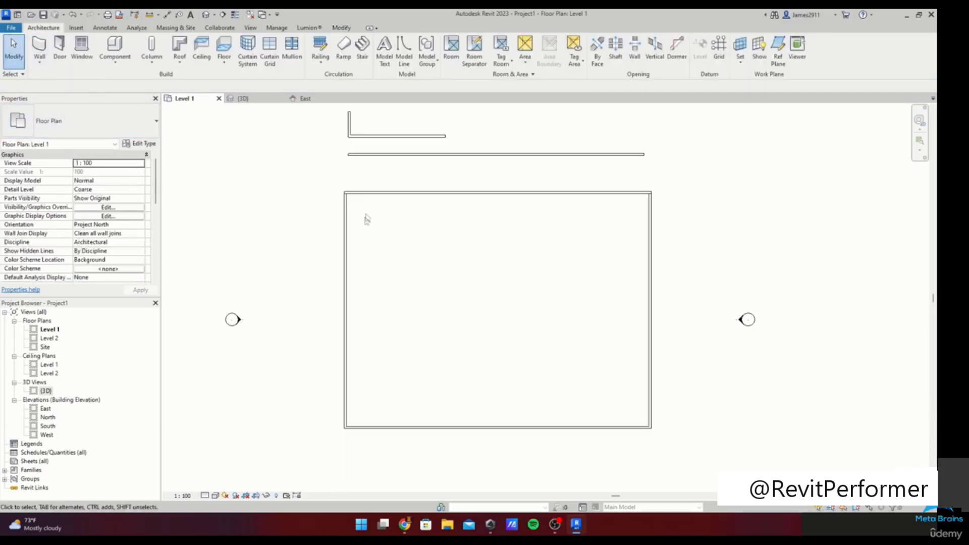
pyautogui.click(345, 224)
pyautogui.scroll(-5, 101, 212)
pyautogui.scroll(4, 116, 197)
pyautogui.scroll(1, 123, 178)
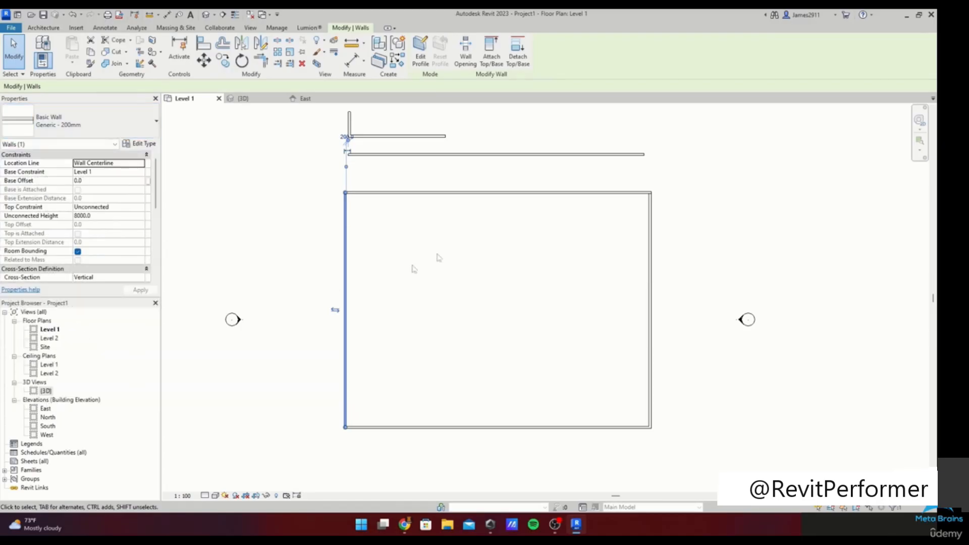
pyautogui.doubleClick(45, 391)
pyautogui.keyDown('shift'); pyautogui.moveTo(555, 252); pyautogui.dragTo(505, 298, button='middle'); pyautogui.keyUp('shift')
pyautogui.scroll(3, 526, 297)
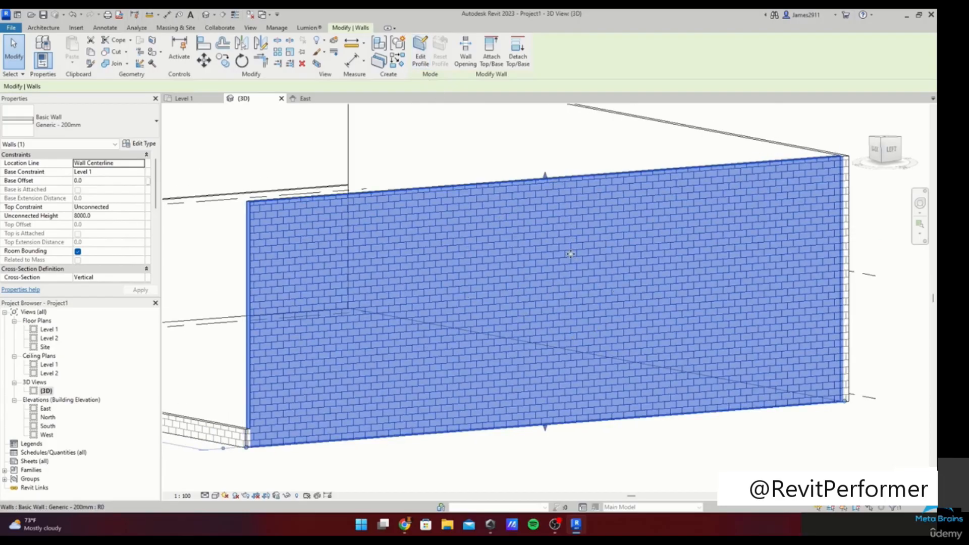
pyautogui.click(420, 58)
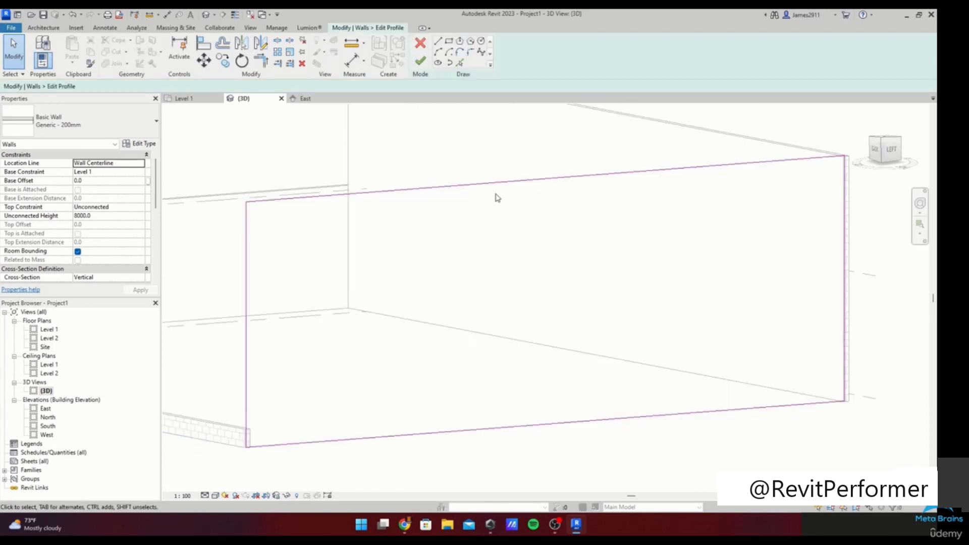
# - Sketch a wide rectangular opening inside the west wall's profile and finish the profile edit
pyautogui.click(450, 43)
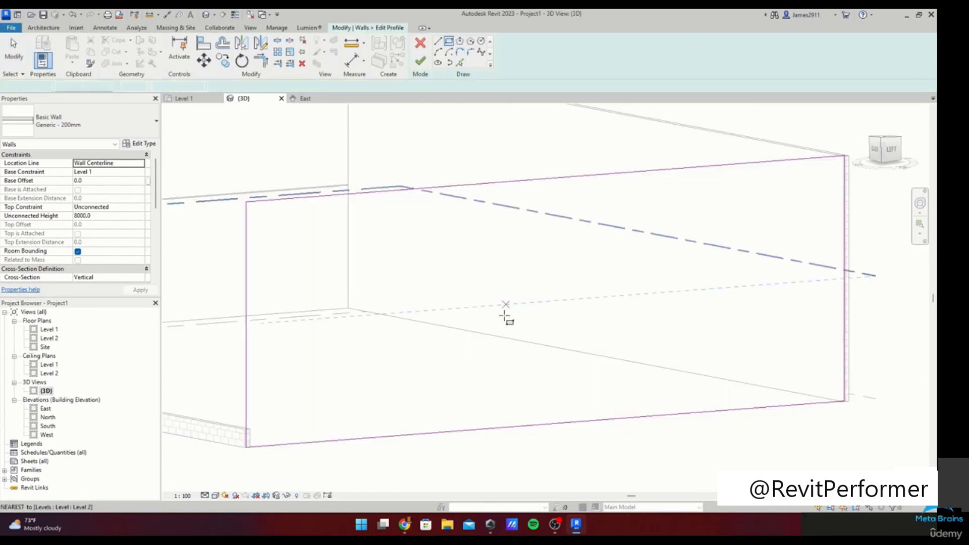
pyautogui.click(357, 420)
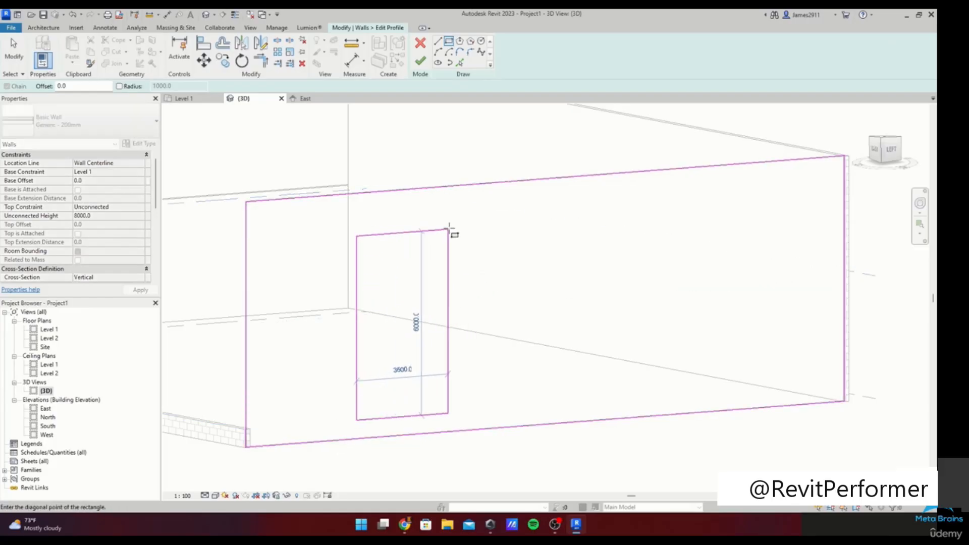
pyautogui.click(753, 208)
pyautogui.click(419, 62)
# - Reopen the west wall's profile for editing
pyautogui.keyDown('shift'); pyautogui.moveTo(606, 248); pyautogui.dragTo(647, 338, button='middle'); pyautogui.keyUp('shift')
pyautogui.click(635, 336)
pyautogui.moveTo(787, 328); pyautogui.dragTo(530, 302, button='middle')
pyautogui.click(420, 50)
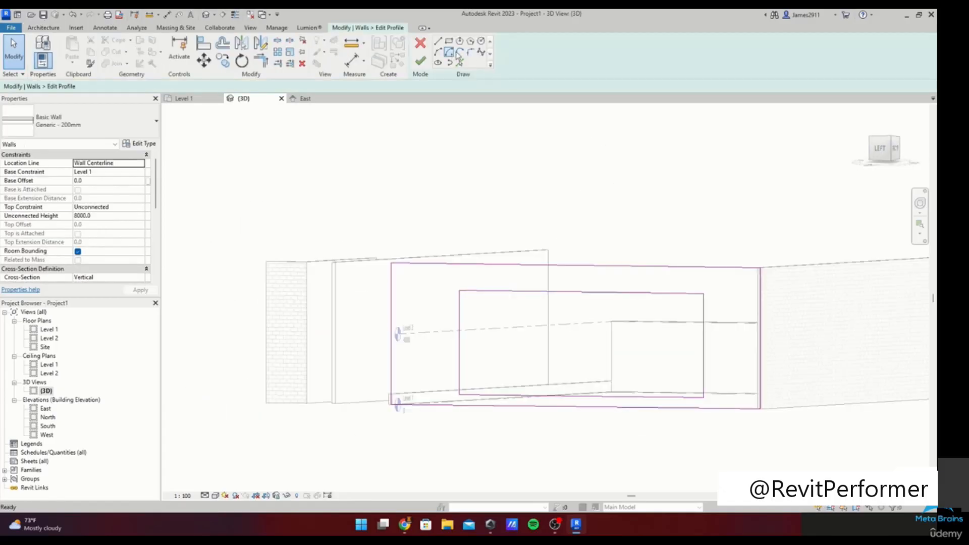
# - Sketch a circle about 800 mm in radius above Level 2 in the west wall's profile, north of the rectangular opening
pyautogui.keyDown('shift'); pyautogui.moveTo(657, 299); pyautogui.dragTo(761, 280, button='middle'); pyautogui.keyUp('shift')
pyautogui.scroll(3, 445, 328)
pyautogui.click(394, 293)
pyautogui.press('Escape')
pyautogui.moveTo(450, 310); pyautogui.dragTo(394, 271, button='middle')
pyautogui.click(895, 152)
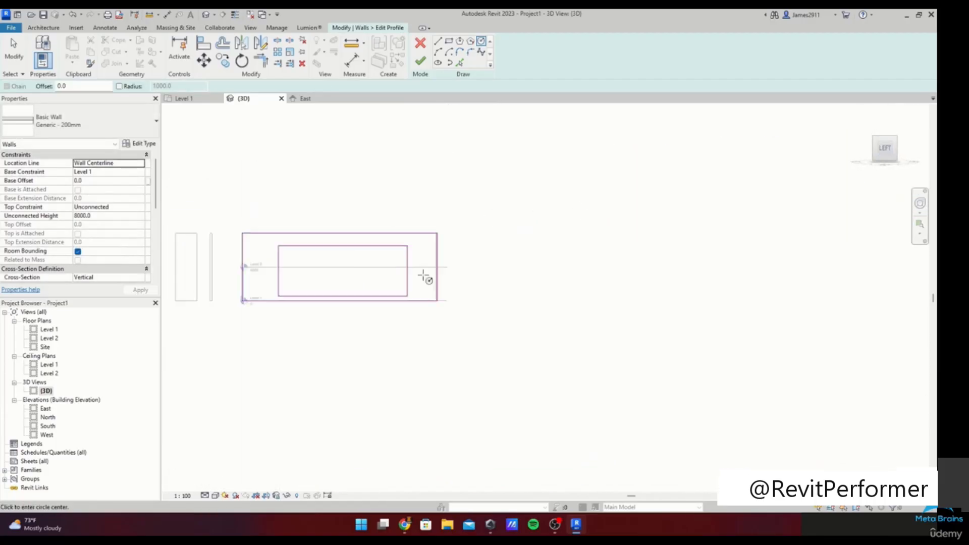
pyautogui.moveTo(602, 295); pyautogui.dragTo(456, 283, button='middle')
pyautogui.scroll(2, 456, 283)
pyautogui.moveTo(630, 277); pyautogui.dragTo(526, 290, button='middle')
pyautogui.moveTo(295, 238); pyautogui.dragTo(364, 233, button='middle')
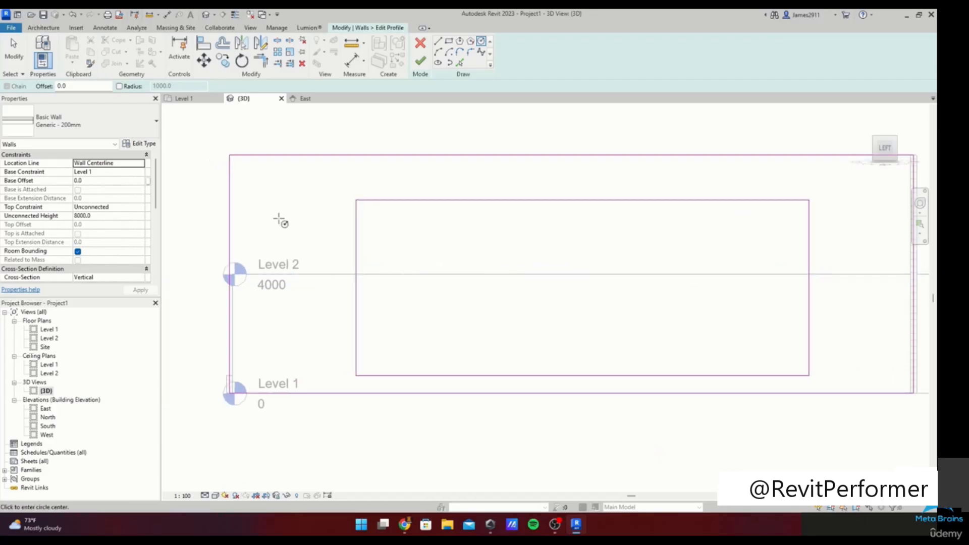
pyautogui.scroll(1, 279, 220)
pyautogui.click(259, 197)
pyautogui.click(284, 209)
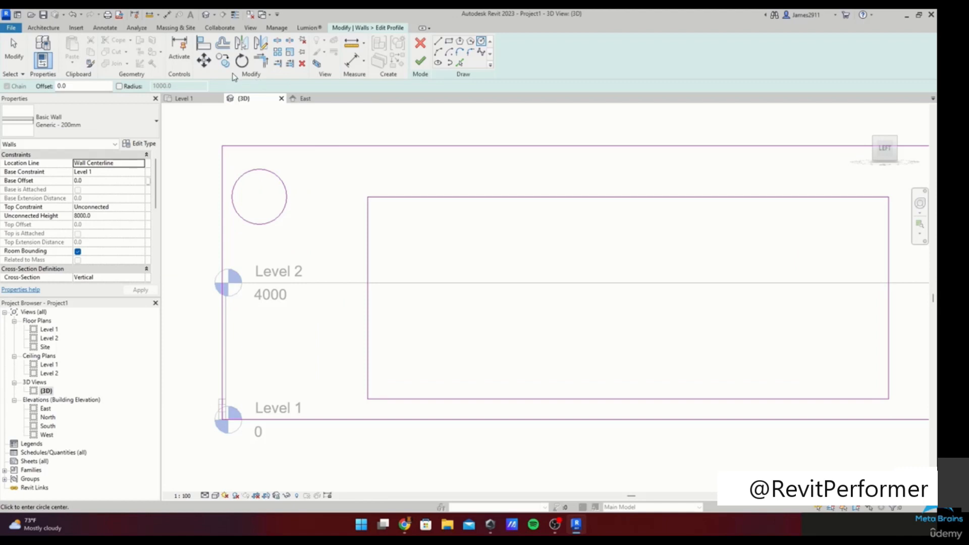
# - Copy the circle to a spot between Level 1 and Level 2, and finish the west wall's profile
pyautogui.click(223, 61)
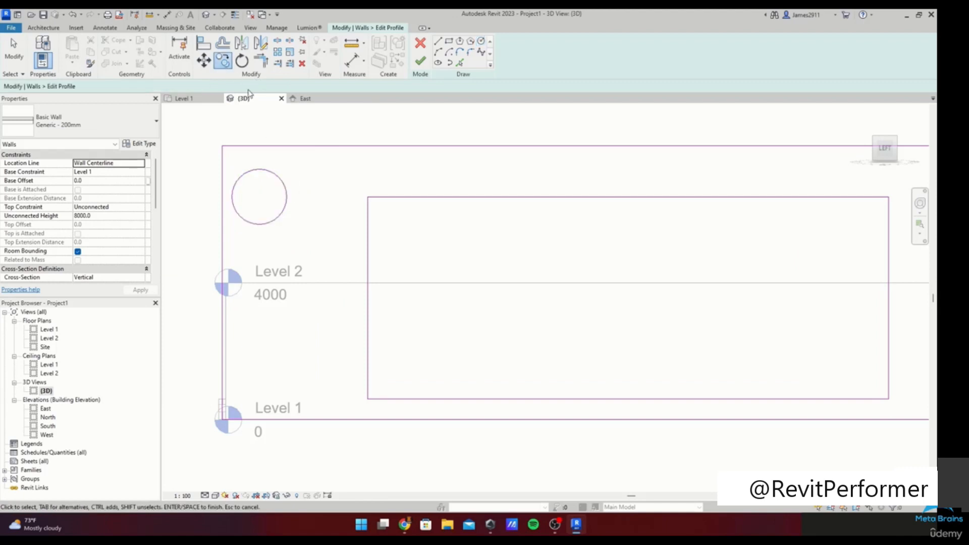
pyautogui.click(282, 211)
pyautogui.press('Return')
pyautogui.click(283, 211)
pyautogui.click(308, 352)
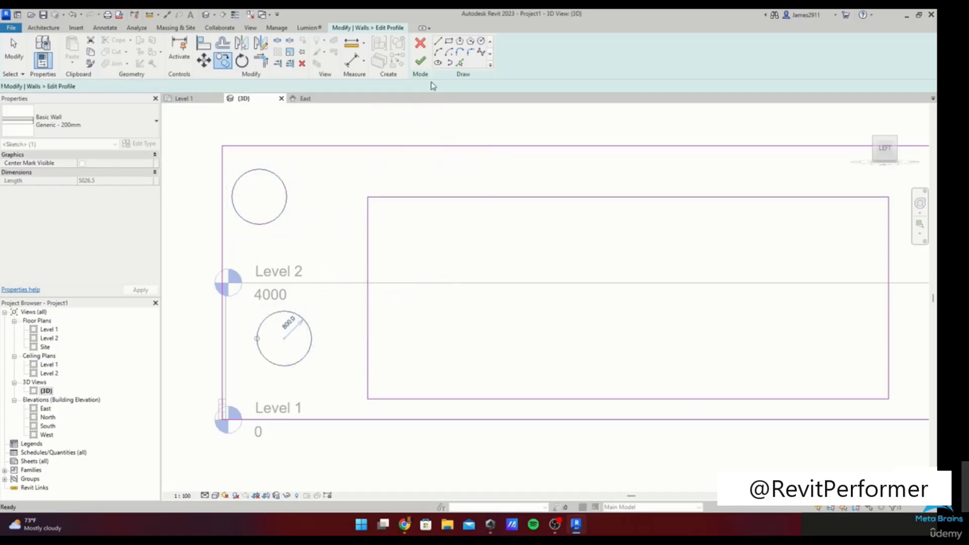
pyautogui.click(421, 62)
pyautogui.scroll(-1, 297, 313)
pyautogui.click(471, 431)
pyautogui.moveTo(506, 315)
pyautogui.keyDown('shift'); pyautogui.mouseDown(button='middle')
pyautogui.moveTo(459, 391)
pyautogui.moveTo(413, 282)
pyautogui.moveTo(369, 212)
pyautogui.moveTo(375, 202)
pyautogui.moveTo(420, 231)
pyautogui.mouseUp(button='middle'); pyautogui.keyUp('shift')
pyautogui.scroll(-3, 446, 211)
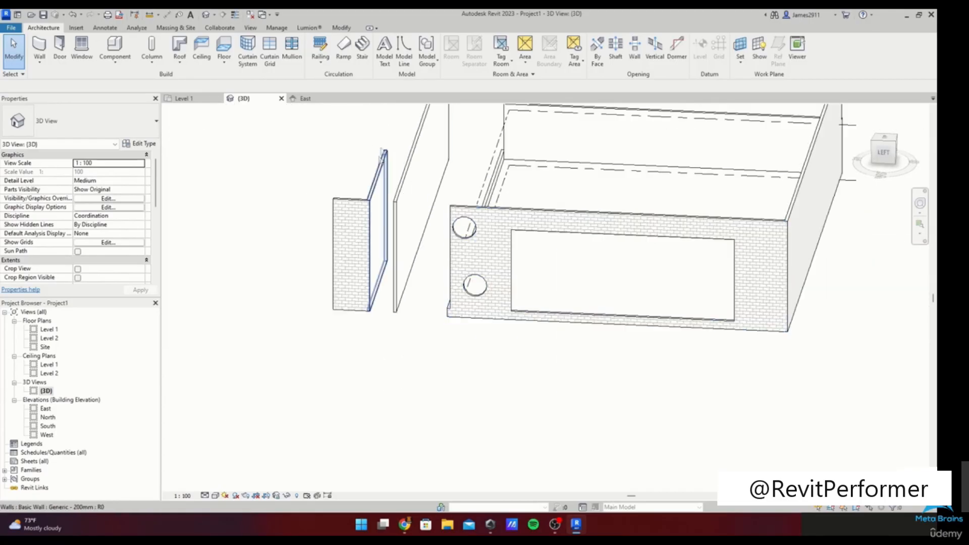
# - Review the drawing methods available for placing walls, without placing one
pyautogui.click(39, 48)
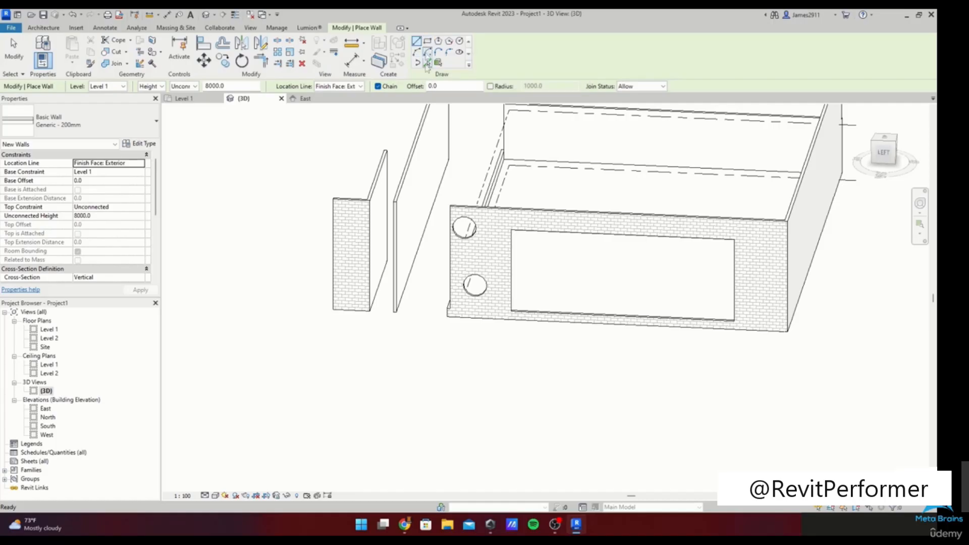
pyautogui.scroll(-2, 481, 171)
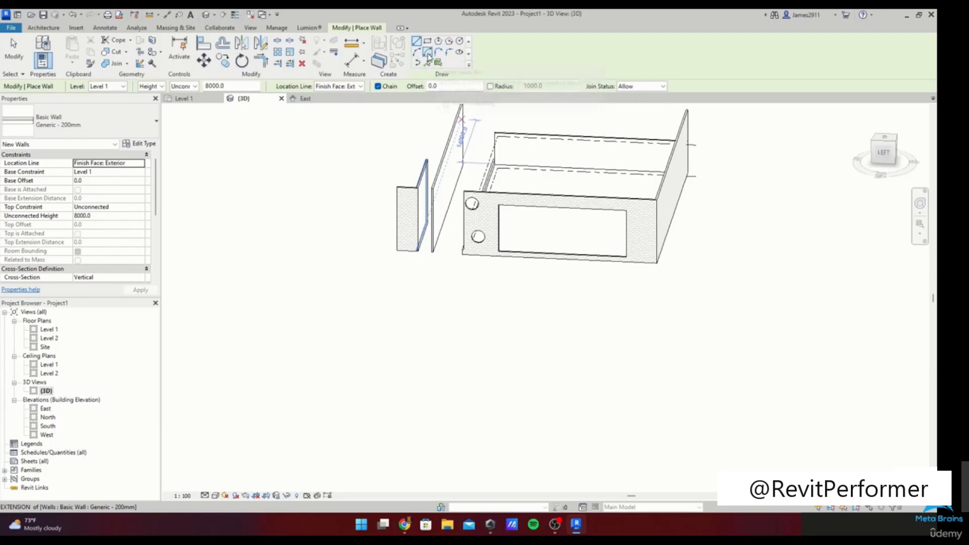
pyautogui.scroll(-2, 353, 246)
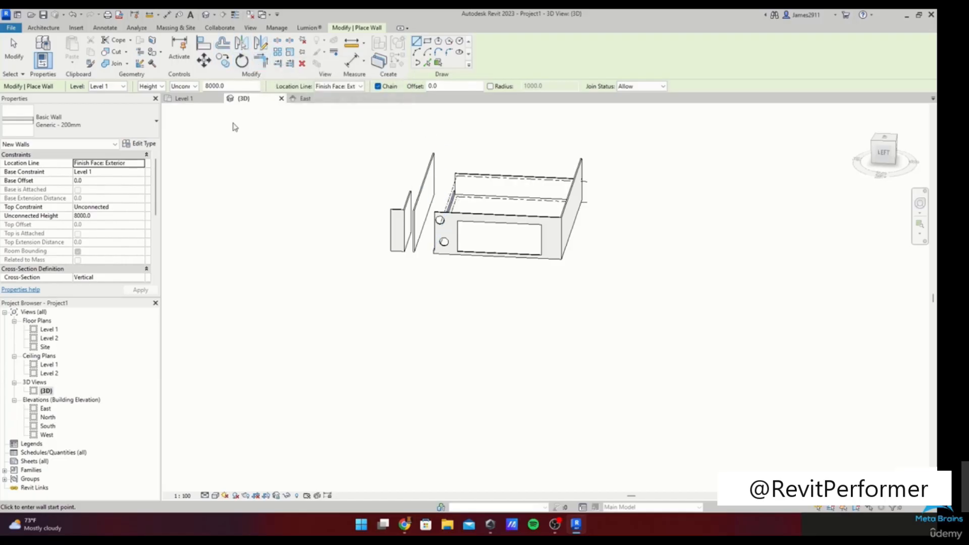
pyautogui.press('Escape')
pyautogui.press('Escape')
pyautogui.keyDown('shift'); pyautogui.moveTo(622, 225); pyautogui.dragTo(521, 248, button='middle'); pyautogui.keyUp('shift')
pyautogui.scroll(3, 521, 249)
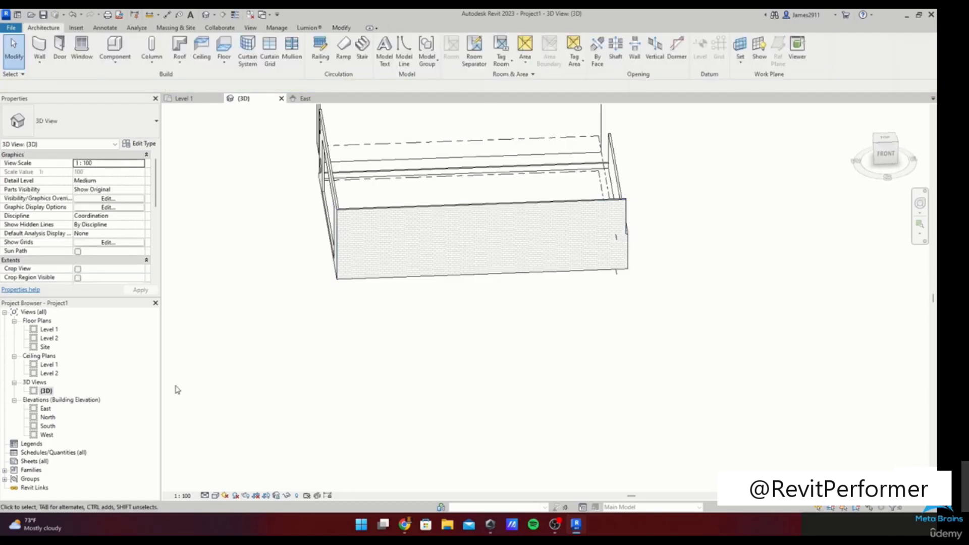
# - Place three M_Single-Flush 0915 x 2134mm doors along the rectangle's north wall in the Level 1 floor plan
pyautogui.doubleClick(49, 329)
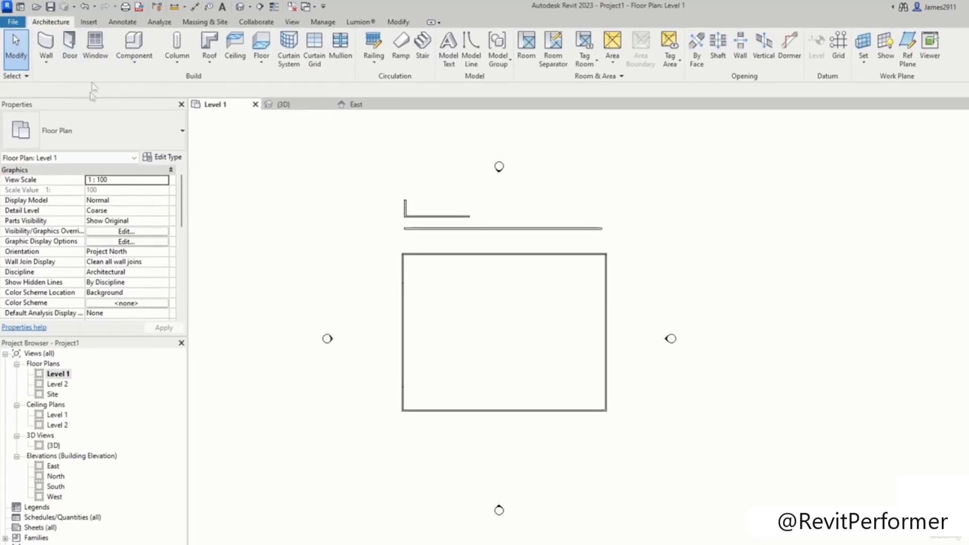
pyautogui.doubleClick(53, 445)
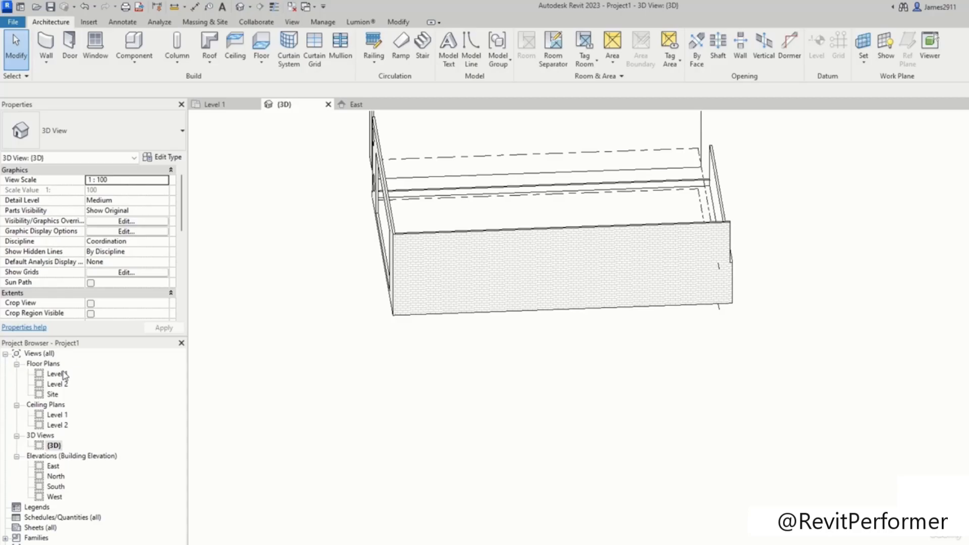
pyautogui.doubleClick(64, 375)
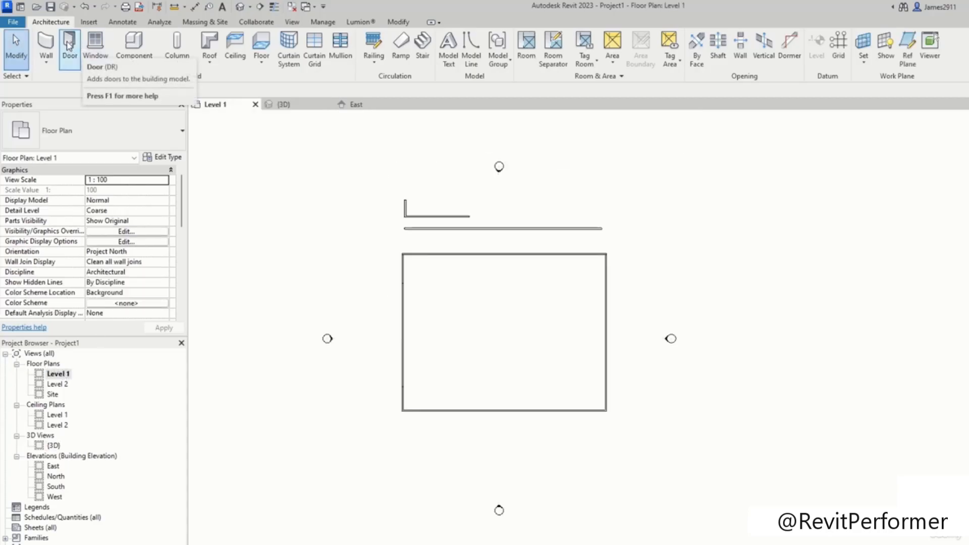
pyautogui.click(69, 45)
pyautogui.click(126, 130)
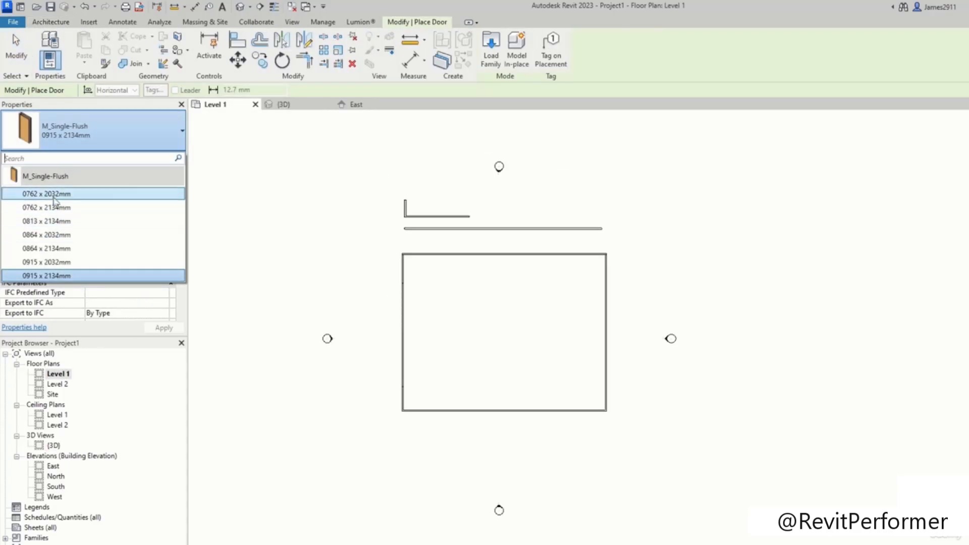
pyautogui.click(104, 134)
pyautogui.scroll(5, 487, 263)
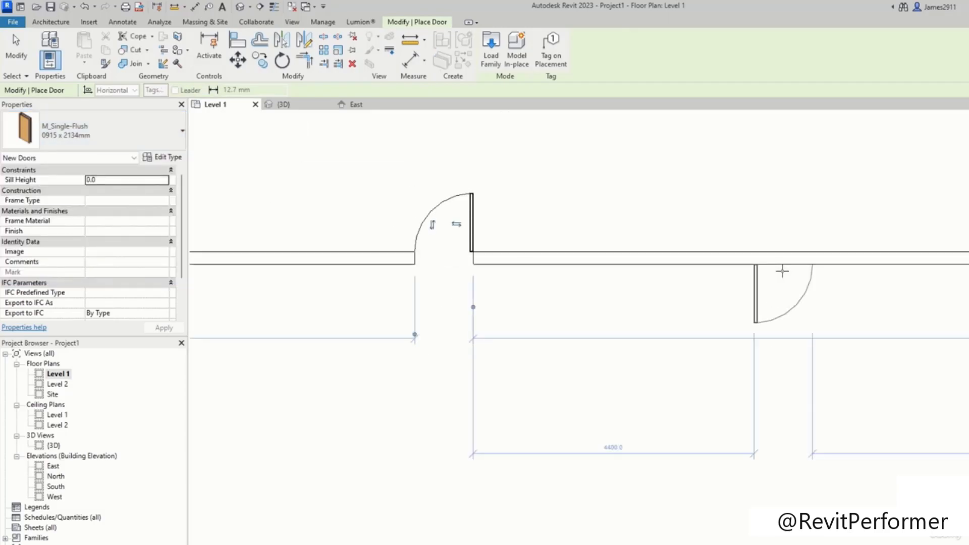
pyautogui.click(783, 270)
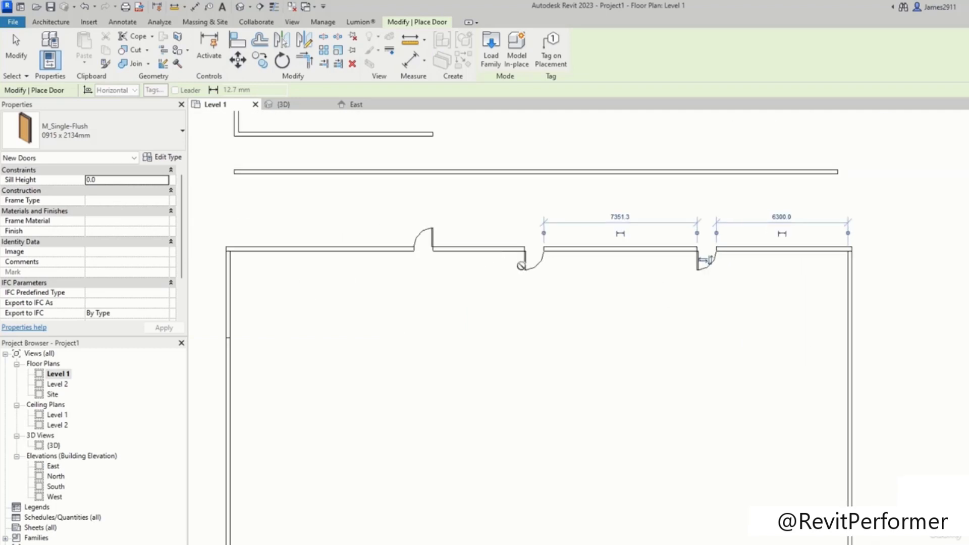
pyautogui.press('Escape')
pyautogui.press('Escape')
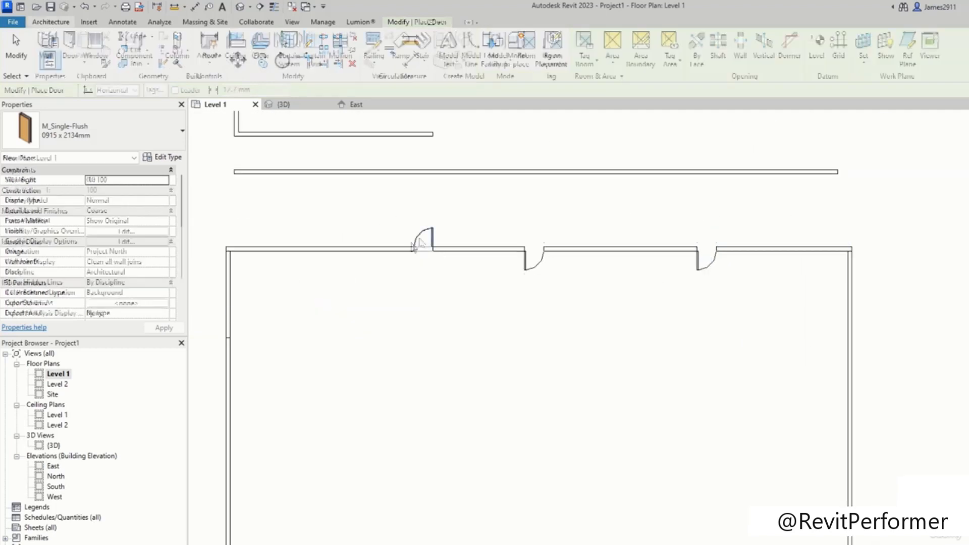
# - Examine the instance properties and type dimensions of the westernmost door in the north wall
pyautogui.scroll(5, 427, 238)
pyautogui.click(447, 237)
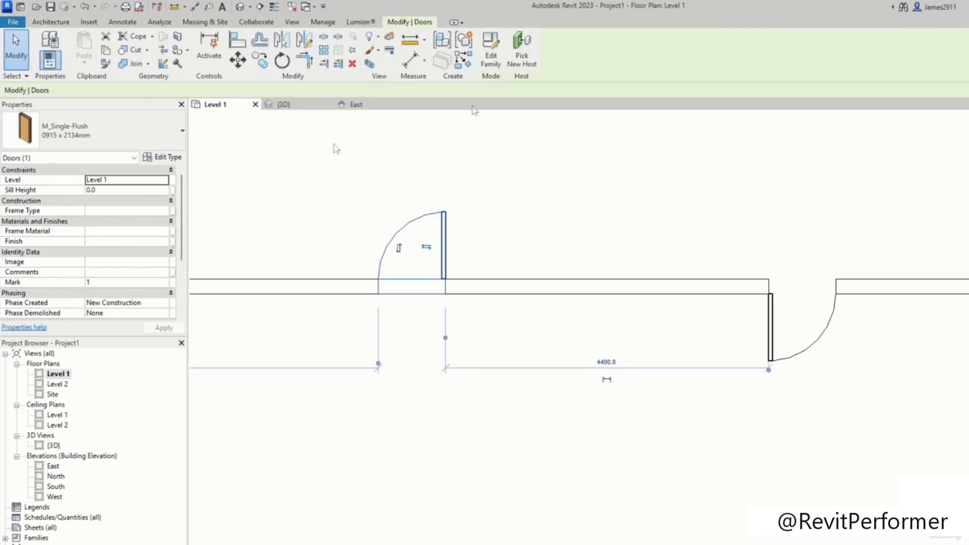
pyautogui.click(469, 179)
pyautogui.click(444, 222)
pyautogui.scroll(-2, 138, 235)
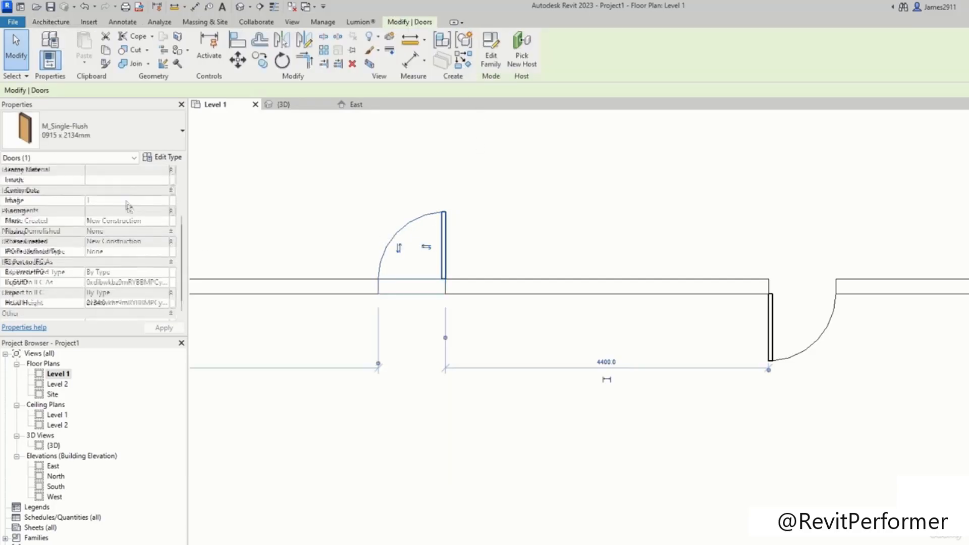
pyautogui.scroll(2, 138, 235)
pyautogui.scroll(-2, 373, 233)
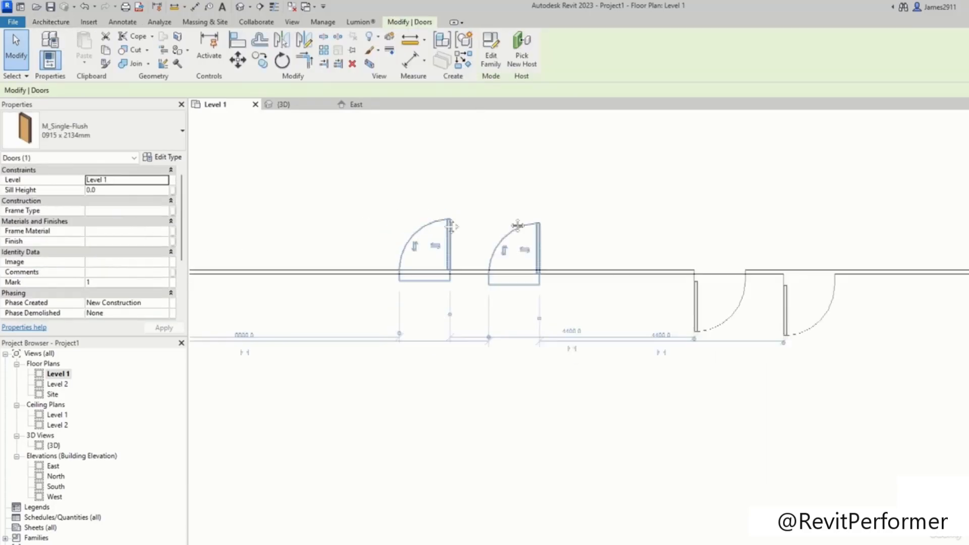
pyautogui.click(163, 140)
pyautogui.click(162, 138)
pyautogui.click(162, 157)
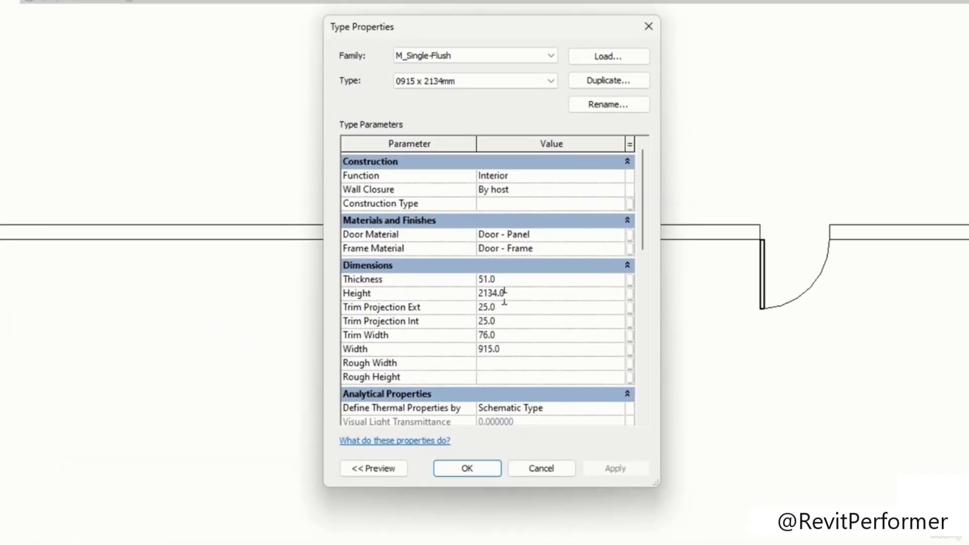
pyautogui.click(501, 285)
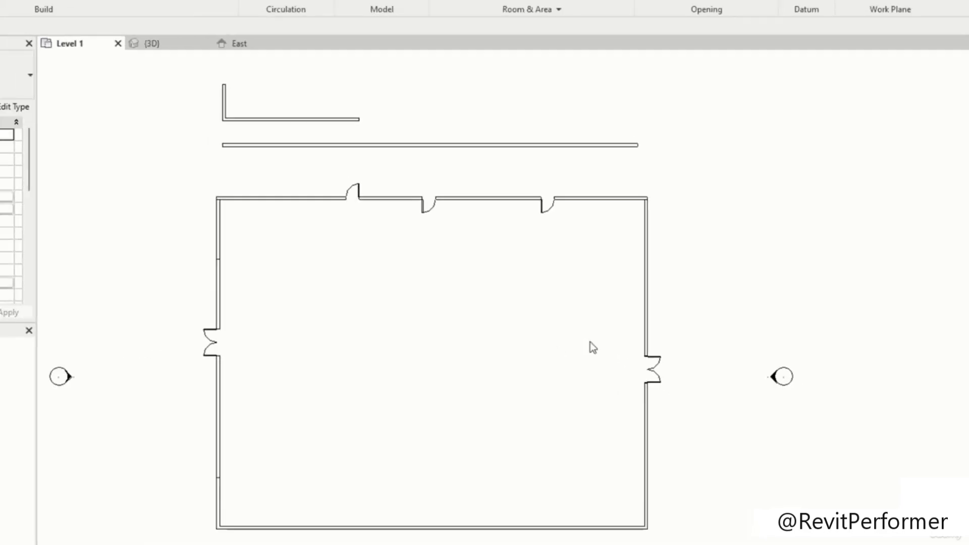
# - Start placing a window and choose the M_Fixed 0406 x 0610mm type after reviewing the available types
pyautogui.scroll(3, 493, 307)
pyautogui.scroll(-4, 525, 292)
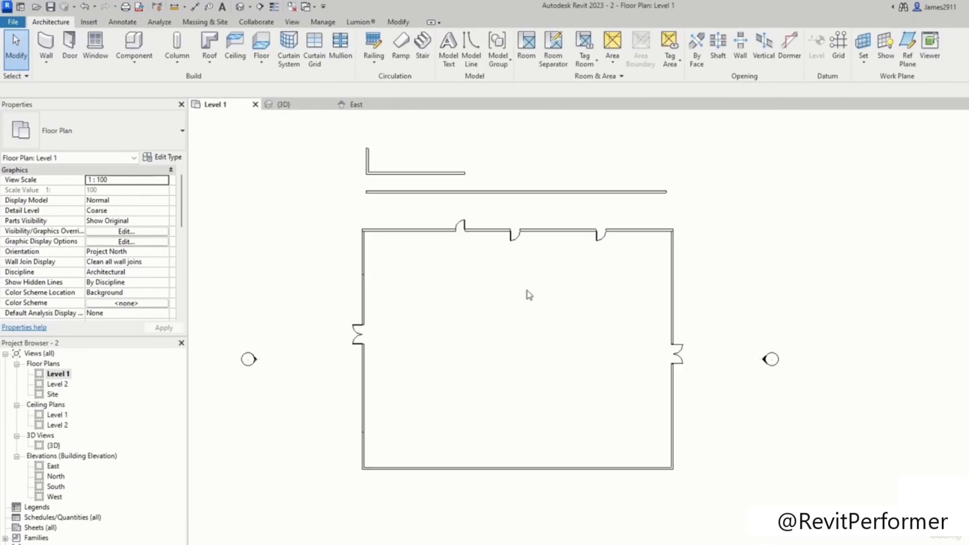
pyautogui.click(96, 48)
pyautogui.click(121, 134)
pyautogui.scroll(-1, 93, 289)
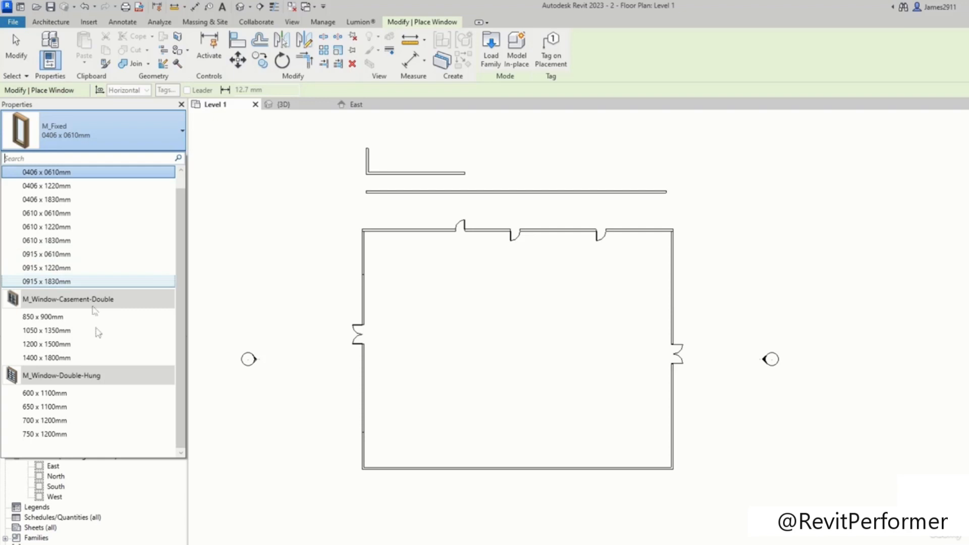
pyautogui.scroll(1, 104, 252)
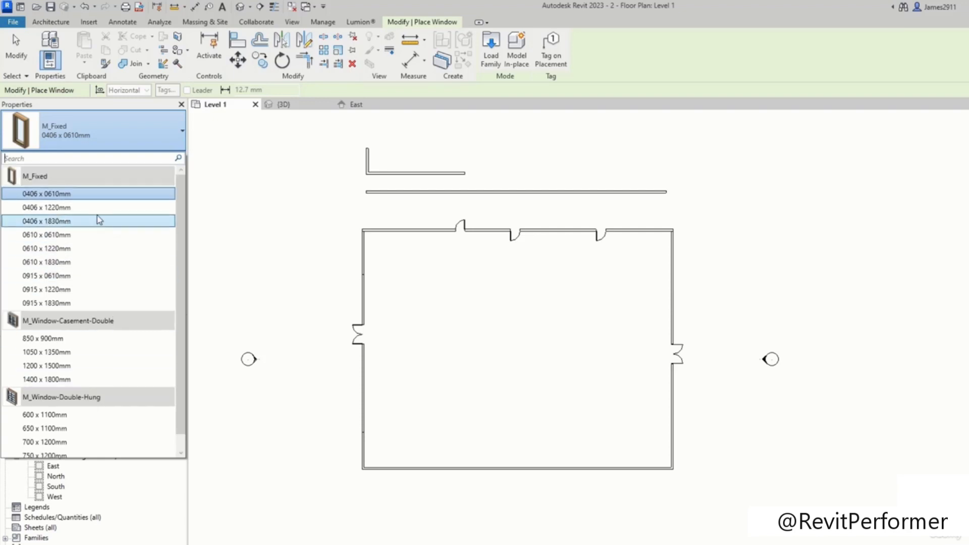
pyautogui.click(78, 198)
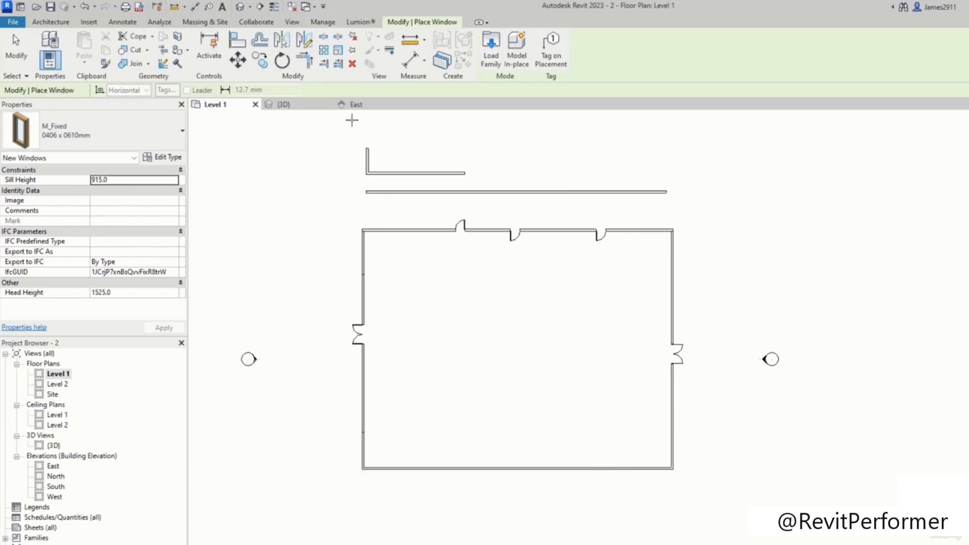
# - Open the family loader for windows and browse to the metric library's US Windows folder
pyautogui.click(492, 60)
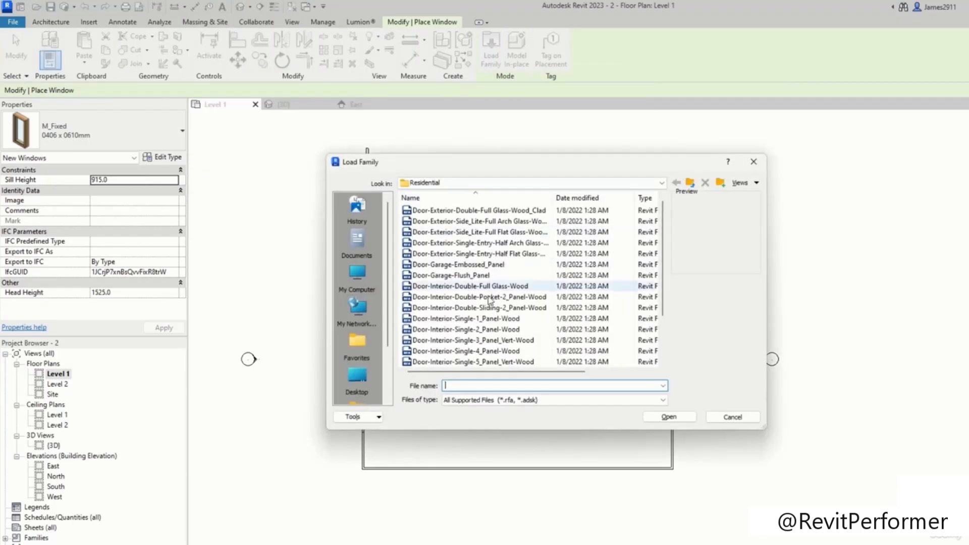
pyautogui.click(691, 183)
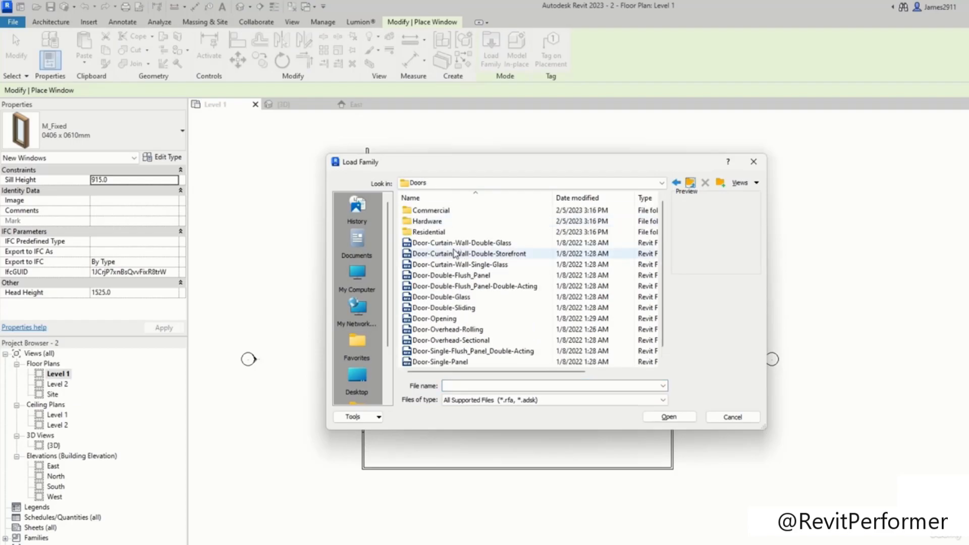
pyautogui.click(690, 183)
pyautogui.scroll(-2, 362, 374)
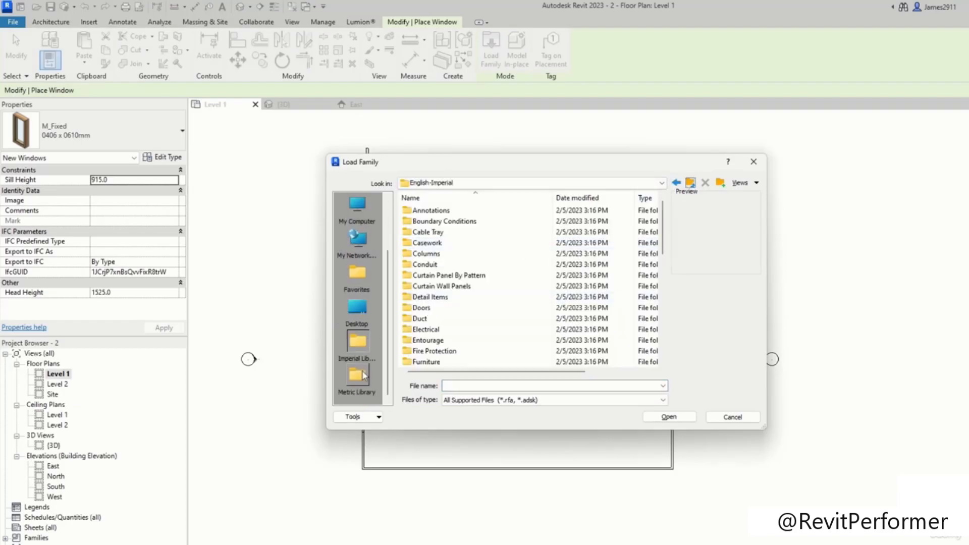
pyautogui.click(356, 360)
pyautogui.click(359, 378)
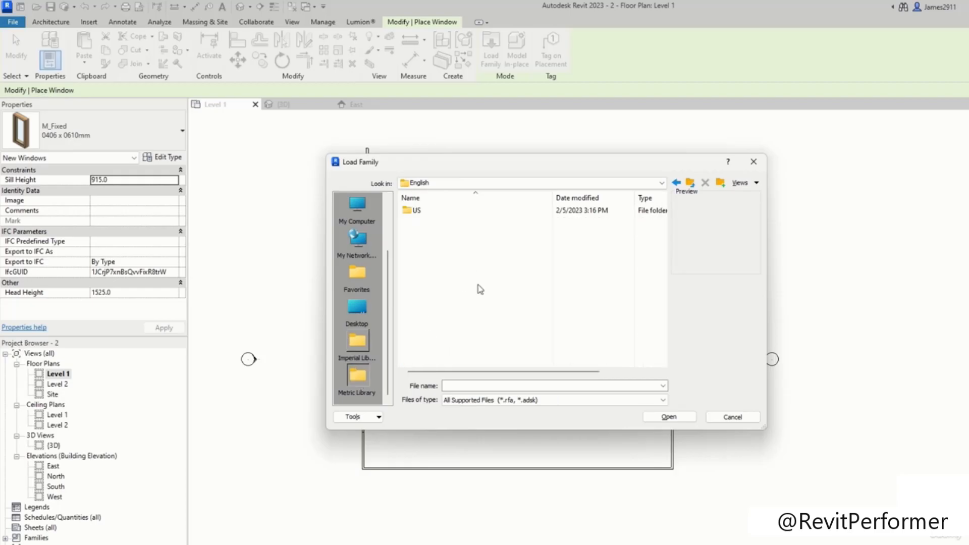
pyautogui.doubleClick(470, 213)
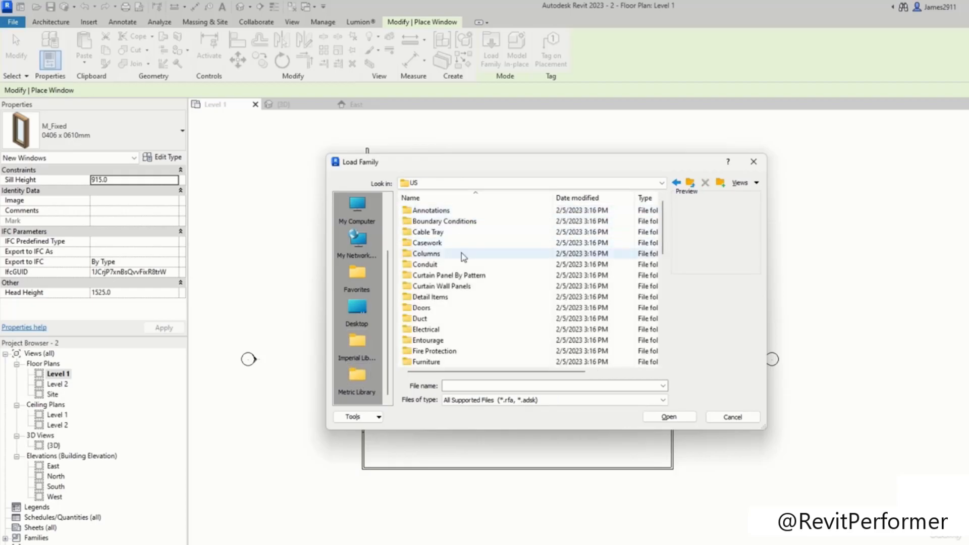
pyautogui.scroll(-2, 465, 274)
pyautogui.scroll(-7, 465, 275)
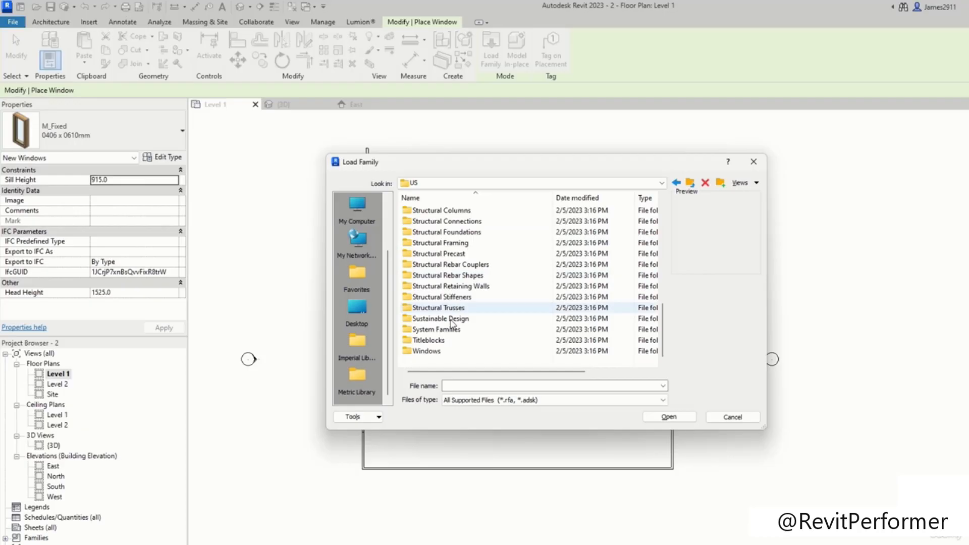
pyautogui.doubleClick(426, 351)
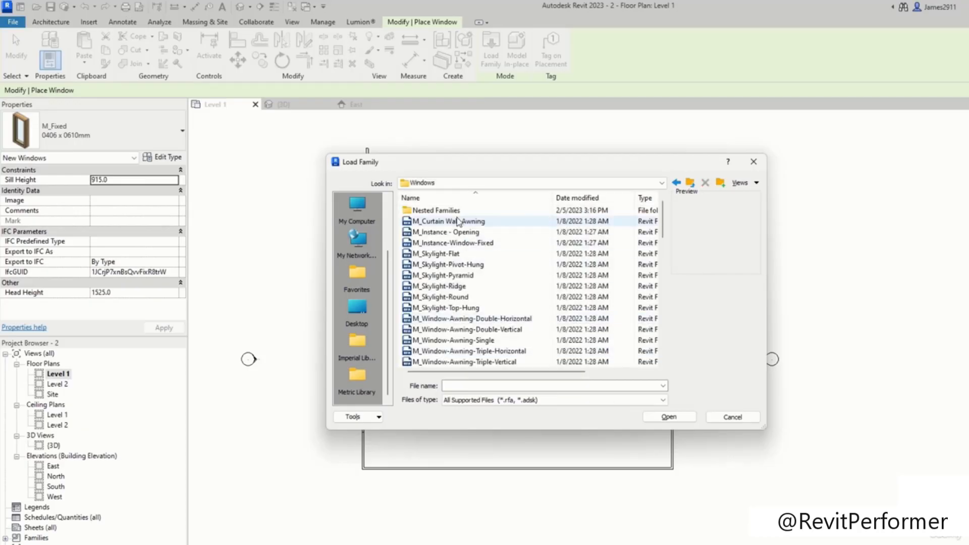
# - Preview several window families and pick M_Window-Awning-Double-Horizontal for loading
pyautogui.click(458, 221)
pyautogui.click(461, 232)
pyautogui.click(468, 253)
pyautogui.click(477, 318)
pyautogui.click(482, 297)
pyautogui.click(486, 307)
pyautogui.click(490, 319)
pyautogui.click(492, 329)
pyautogui.press('Up')
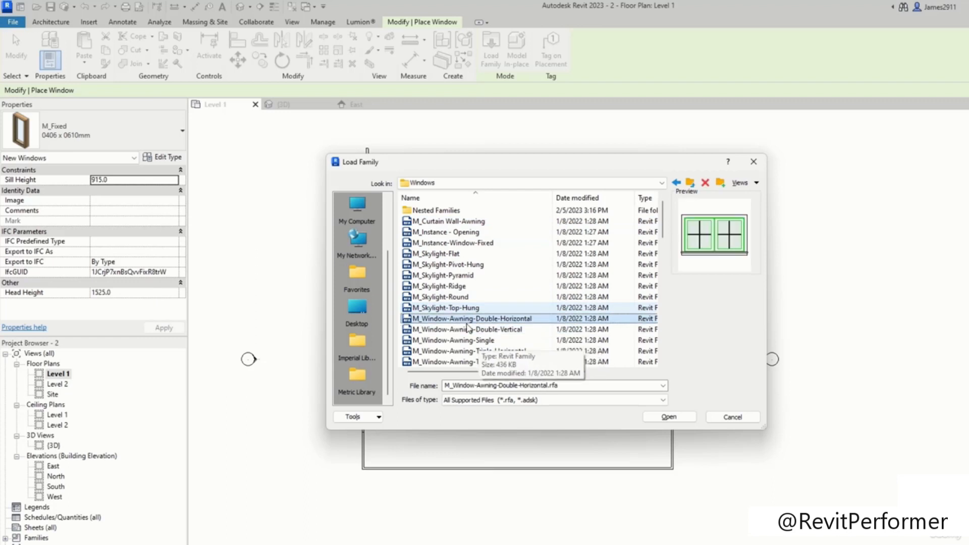
pyautogui.press('Up')
pyautogui.click(577, 317)
pyautogui.click(669, 417)
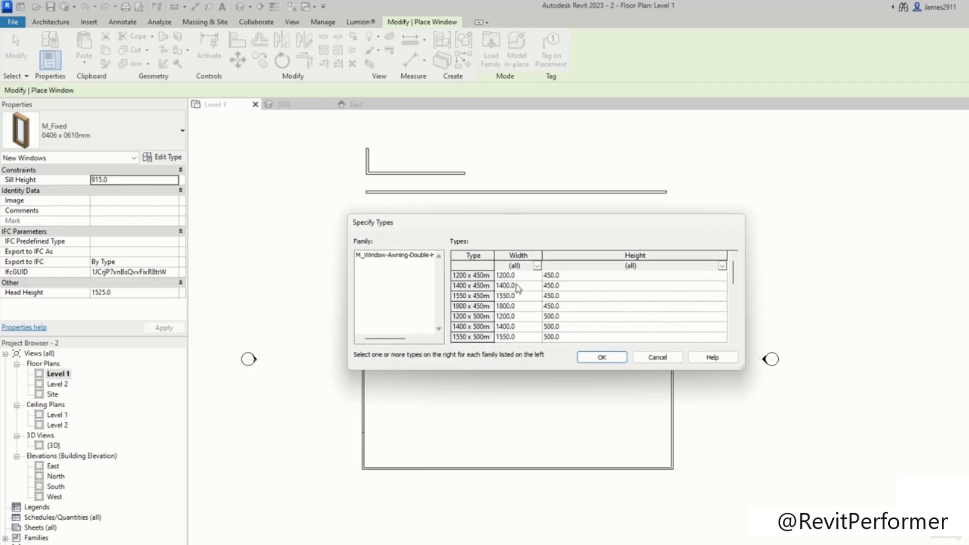
# - Review the family's listed sizes and load the 1550 x 900mm type
pyautogui.click(475, 328)
pyautogui.scroll(3, 478, 303)
pyautogui.scroll(-5, 479, 278)
pyautogui.scroll(5, 478, 279)
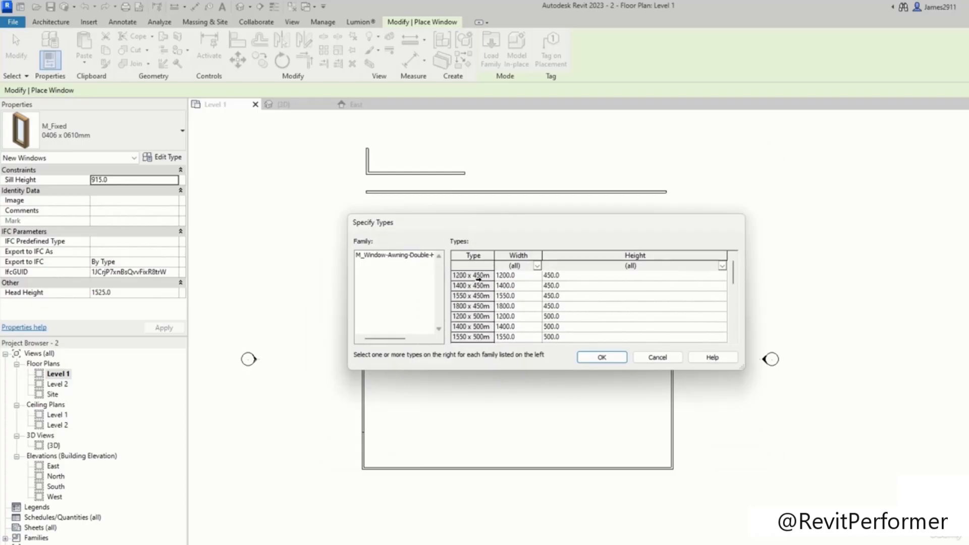
pyautogui.scroll(-1, 486, 327)
pyautogui.click(473, 316)
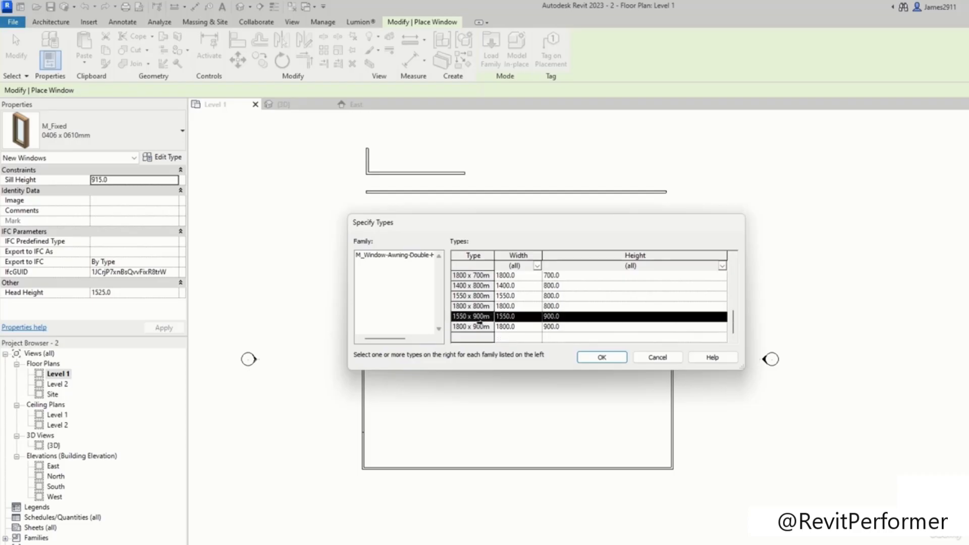
pyautogui.click(602, 357)
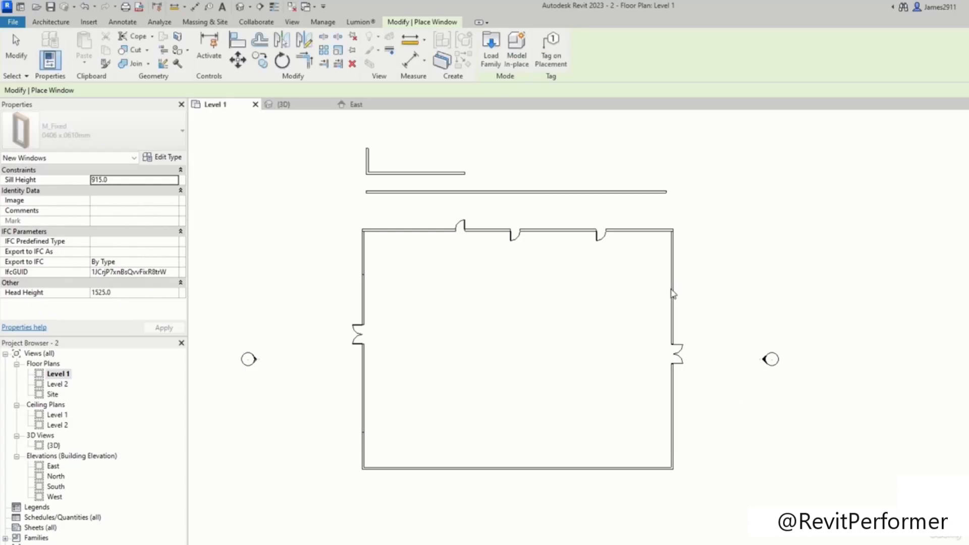
# - Place a 1550 x 900mm double awning window in the rectangle's east wall, about 4669 mm from both the north corner and the double door
pyautogui.scroll(6, 664, 283)
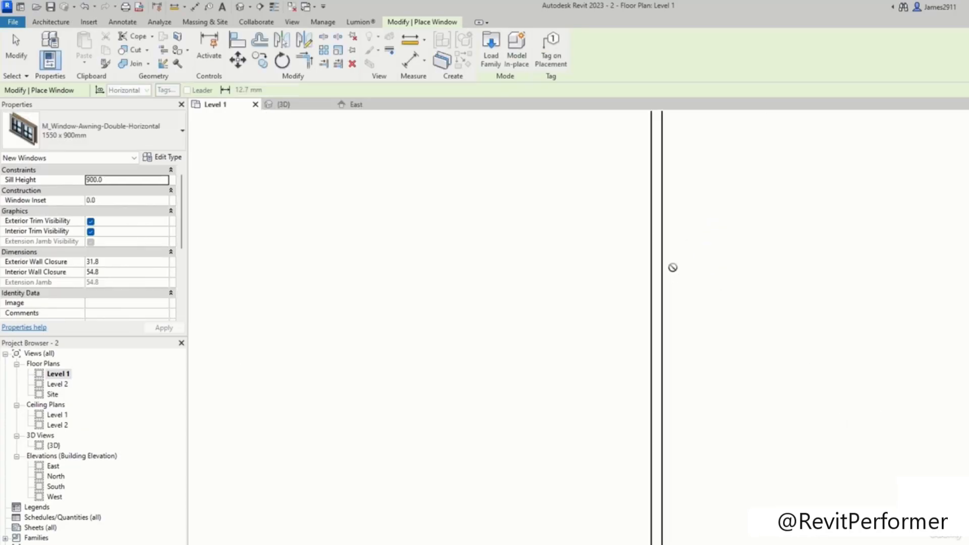
pyautogui.scroll(2, 658, 260)
pyautogui.scroll(-3, 684, 263)
pyautogui.scroll(-3, 666, 265)
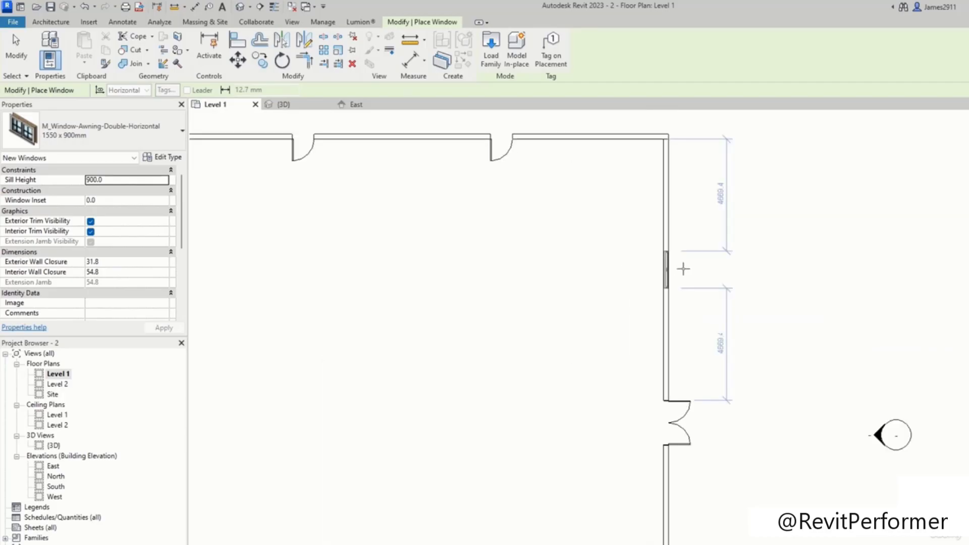
pyautogui.scroll(5, 676, 269)
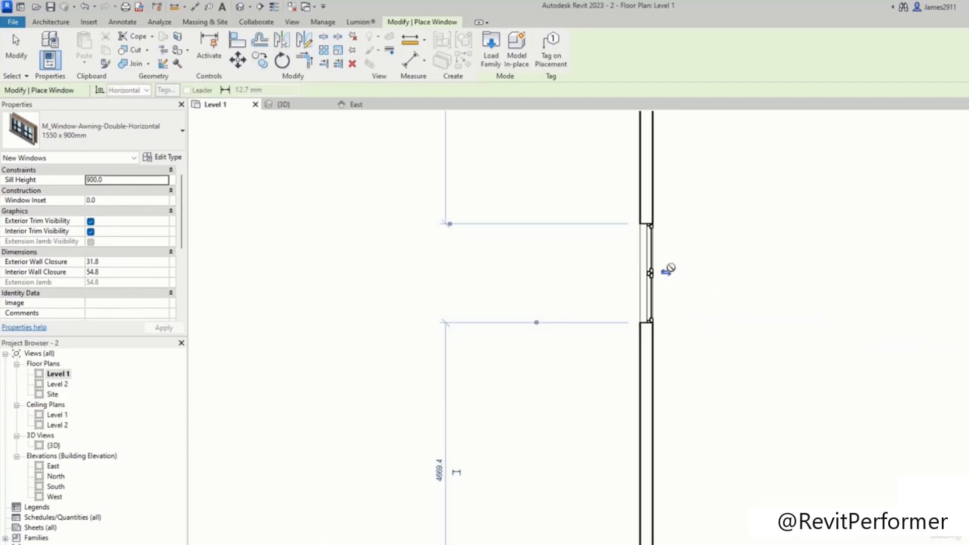
# - In the 3D view, place two more 1550 x 900mm awning windows on the same wall, one on each side of the first
pyautogui.click(238, 6)
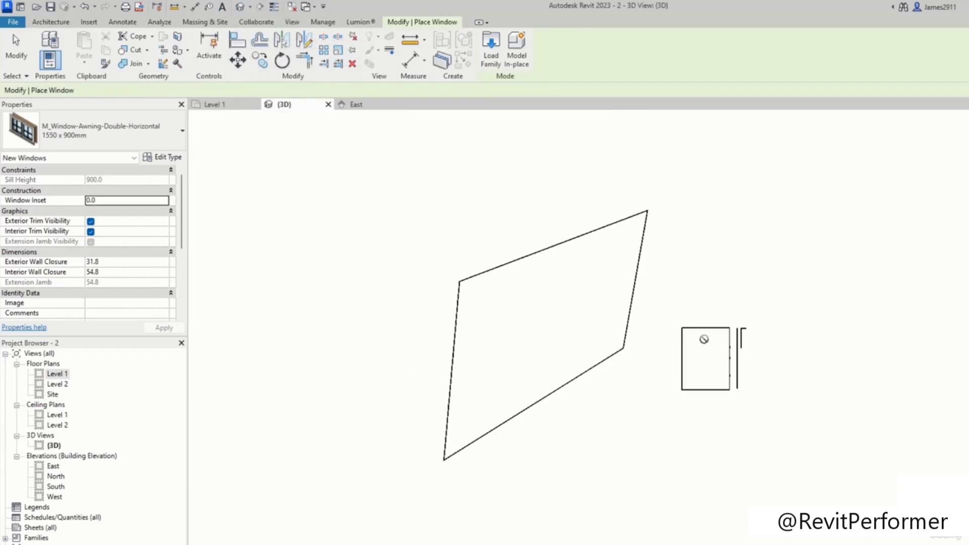
pyautogui.keyDown('shift'); pyautogui.moveTo(632, 336); pyautogui.dragTo(627, 298, button='middle'); pyautogui.keyUp('shift')
pyautogui.scroll(8, 669, 382)
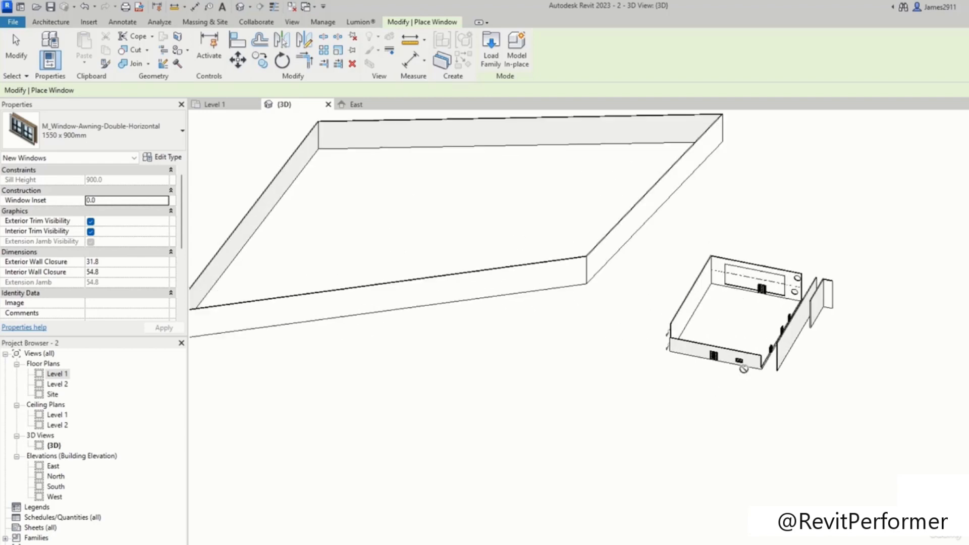
pyautogui.scroll(-6, 806, 383)
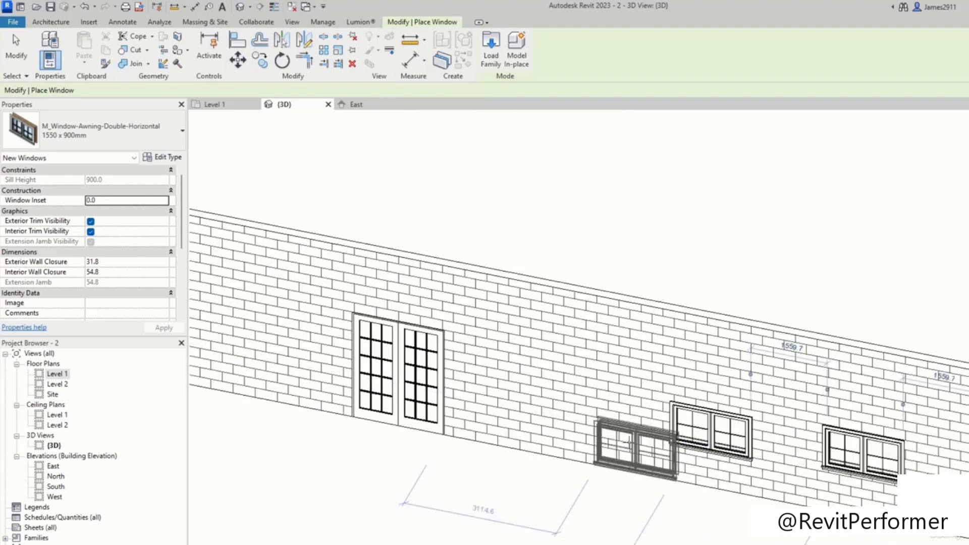
pyautogui.click(584, 413)
pyautogui.press('Escape')
pyautogui.press('Escape')
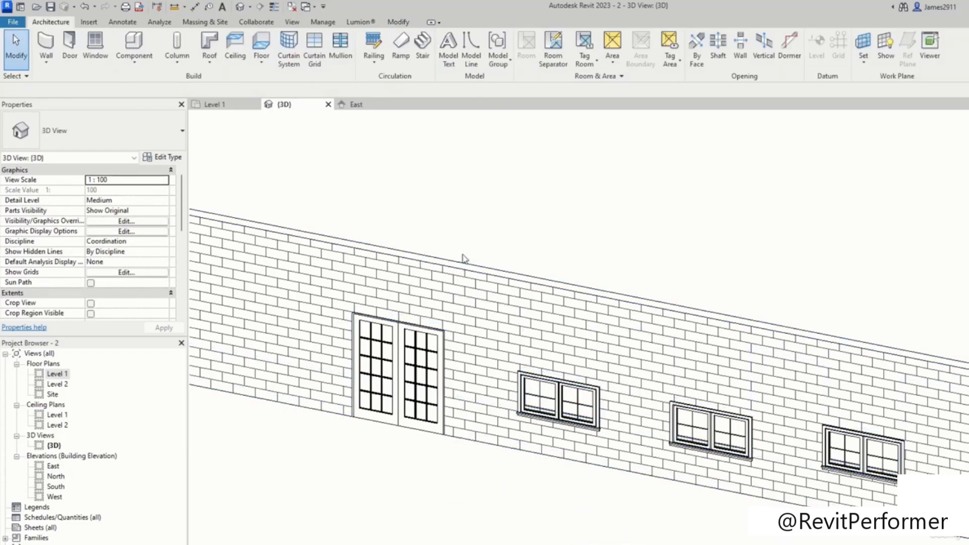
# - Move the window nearest the double door up the wall to a sill height of about 1218 mm
pyautogui.click(580, 410)
pyautogui.scroll(-2, 121, 204)
pyautogui.scroll(2, 116, 202)
pyautogui.moveTo(578, 385); pyautogui.dragTo(573, 386)
pyautogui.moveTo(574, 381)
pyautogui.mouseDown()
pyautogui.moveTo(584, 381)
pyautogui.moveTo(571, 385)
pyautogui.moveTo(574, 371)
pyautogui.moveTo(576, 391)
pyautogui.moveTo(574, 353)
pyautogui.moveTo(575, 393)
pyautogui.moveTo(573, 315)
pyautogui.moveTo(569, 385)
pyautogui.moveTo(570, 376)
pyautogui.mouseUp()
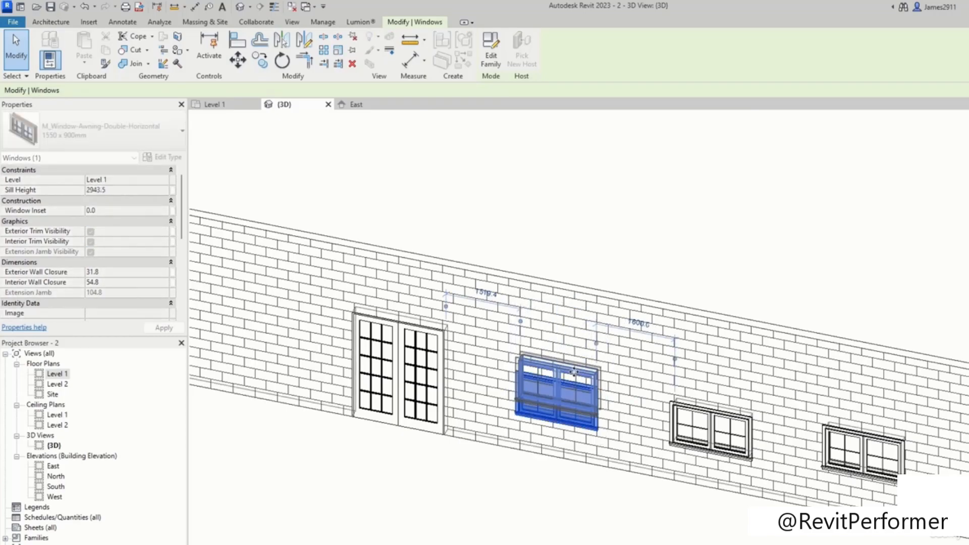
pyautogui.click(111, 191)
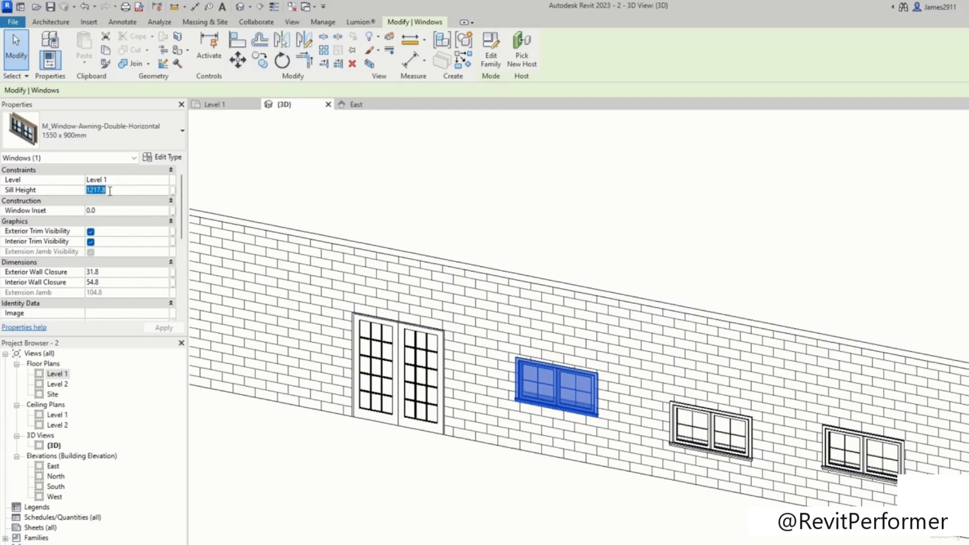
pyautogui.click(8, 190)
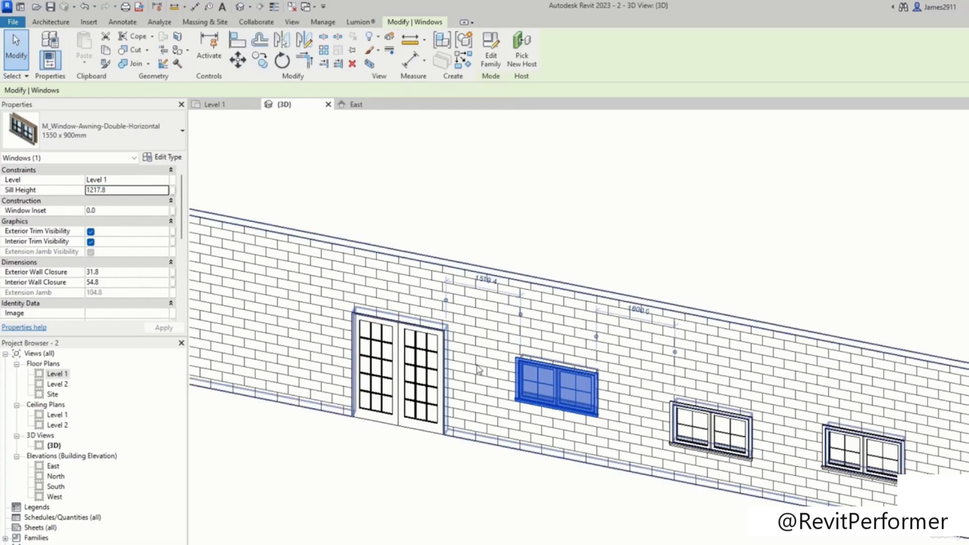
# - Set the sill height of the window nearest the double door to 900 mm and inspect its new position
pyautogui.click(118, 191)
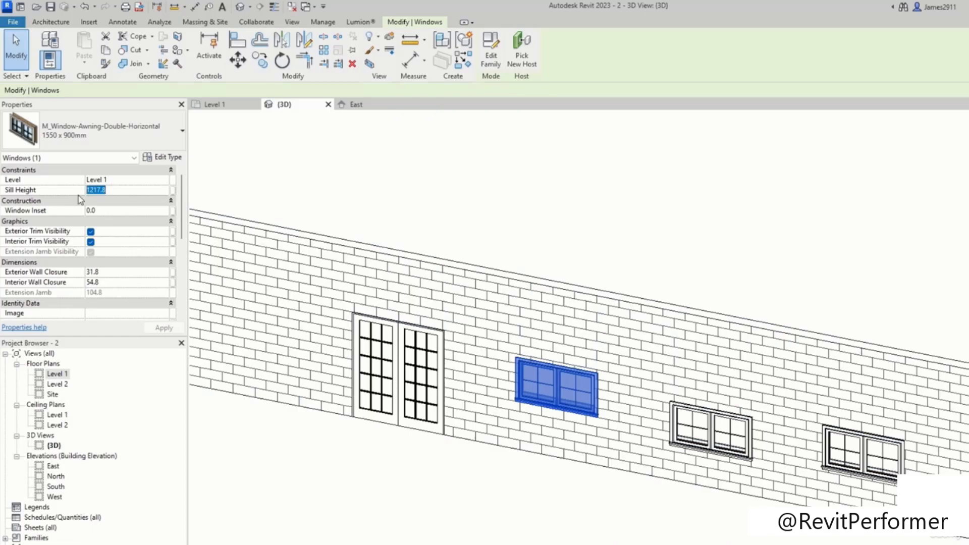
pyautogui.write('900')
pyautogui.press('Return')
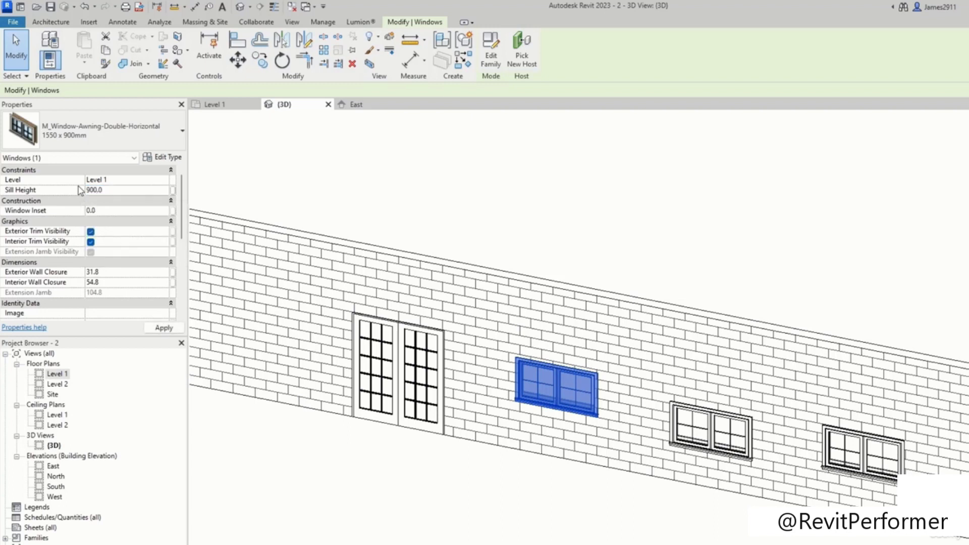
pyautogui.click(661, 232)
pyautogui.scroll(3, 584, 410)
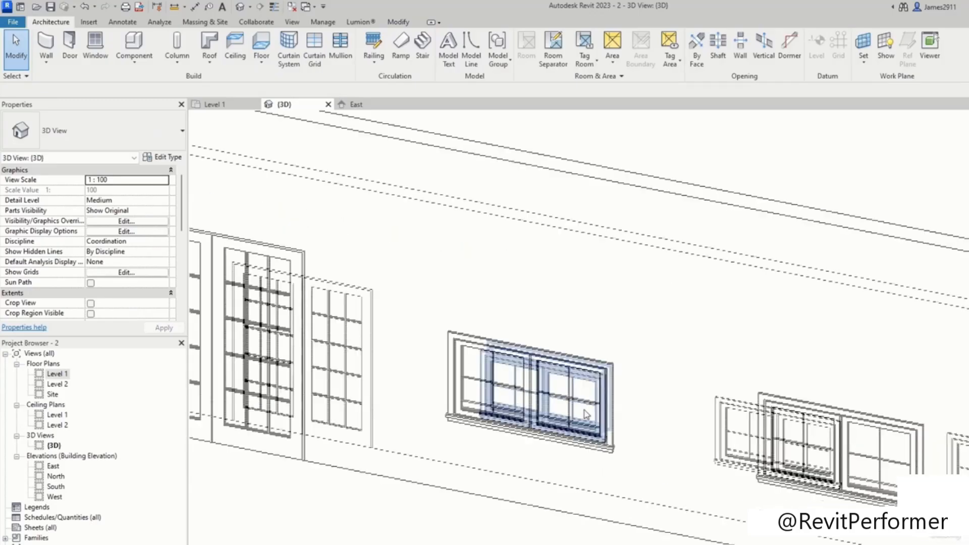
pyautogui.click(593, 398)
pyautogui.scroll(2, 663, 449)
pyautogui.scroll(-2, 605, 370)
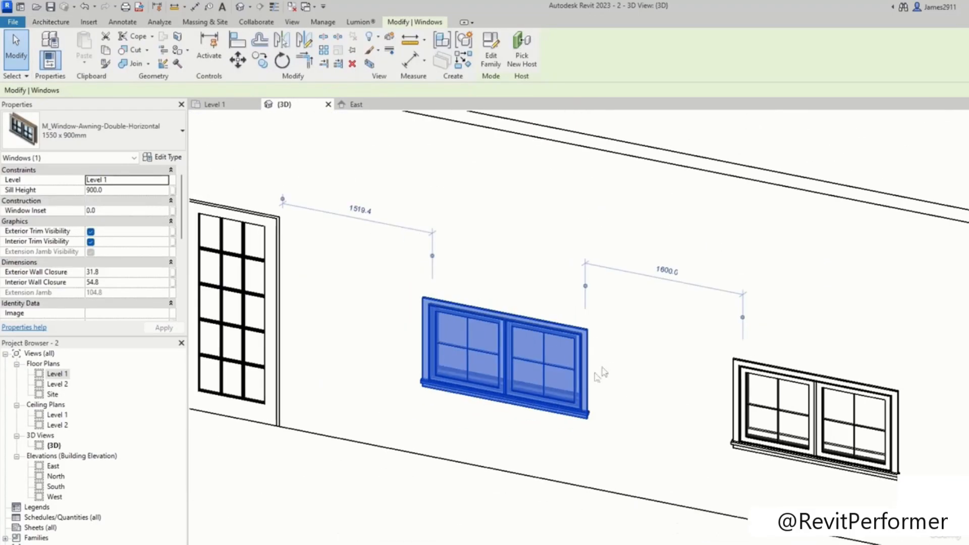
pyautogui.scroll(-4, 513, 236)
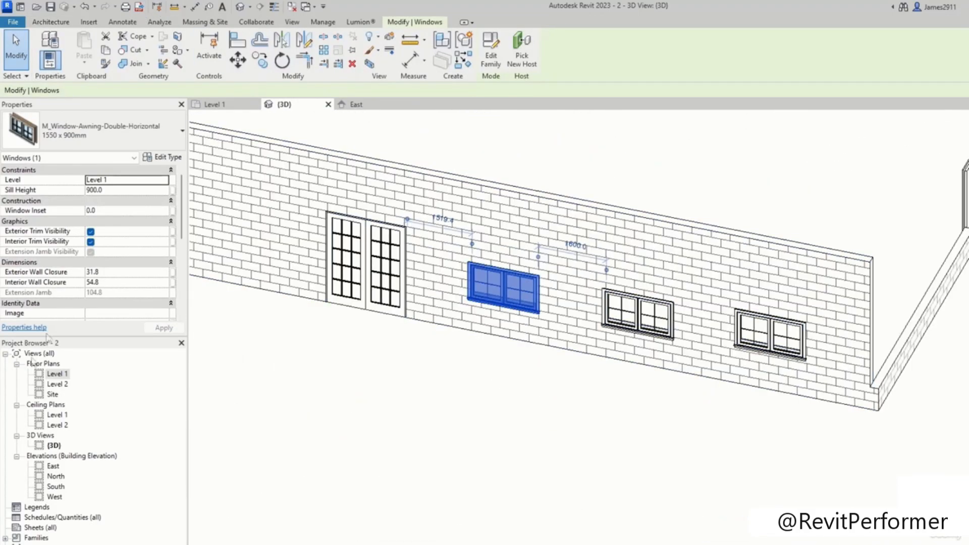
# - Return to the Level 1 floor plan at the rectangle's north-east corner and clear the window selection
pyautogui.doubleClick(53, 374)
pyautogui.scroll(-3, 663, 427)
pyautogui.scroll(1, 664, 427)
pyautogui.moveTo(664, 427); pyautogui.dragTo(749, 417, button='middle')
pyautogui.click(108, 134)
pyautogui.click(108, 134)
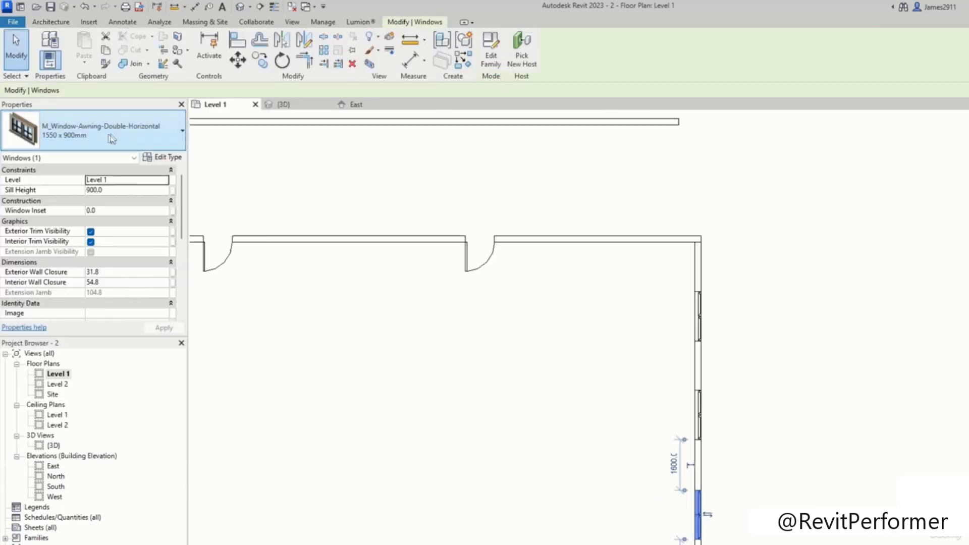
pyautogui.press('Escape')
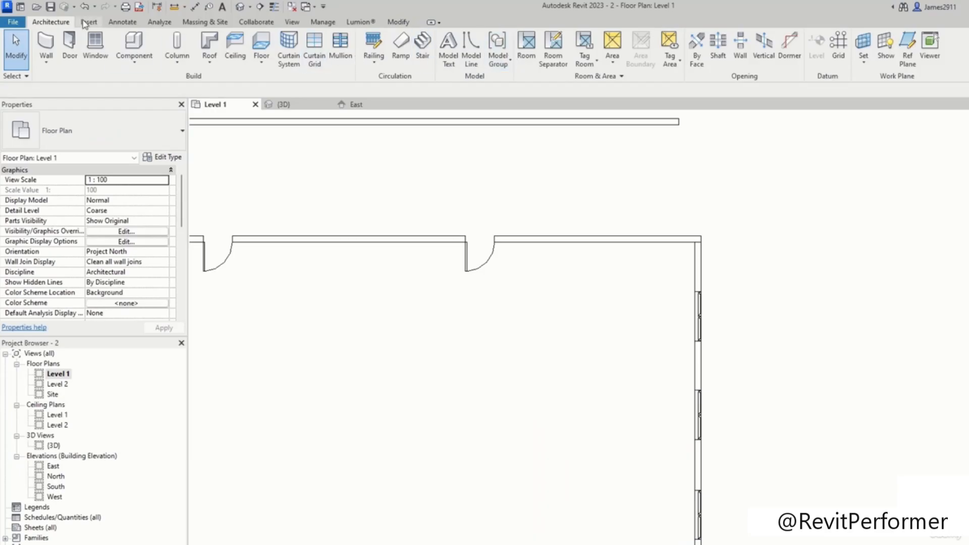
# - Start placing a window, preview the library's window families and load M_Window-Bow-Casement-15_Degree_Angle in the 2200 x 1500mm size
pyautogui.click(100, 38)
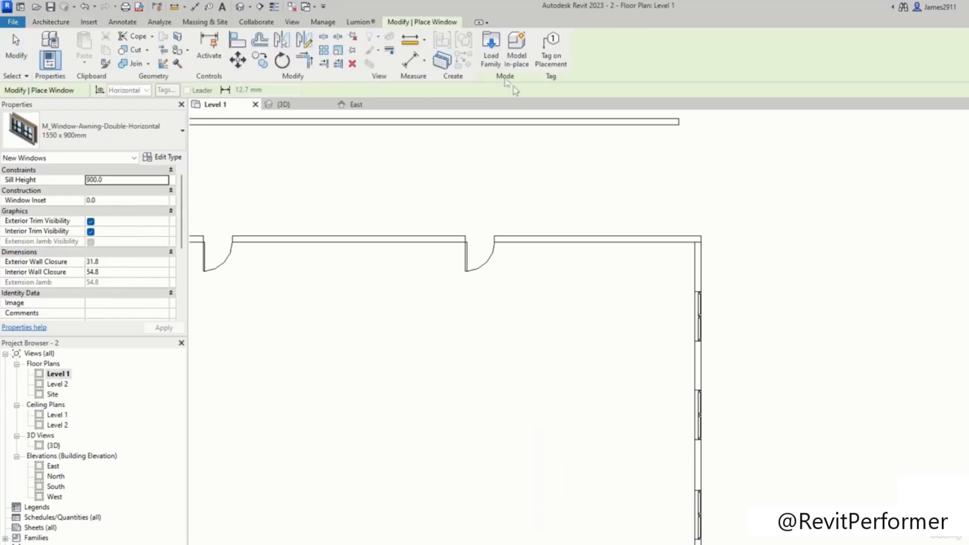
pyautogui.click(491, 48)
pyautogui.click(482, 254)
pyautogui.press('Down')
pyautogui.press('Down')
pyautogui.press('Down')
pyautogui.press('Down')
pyautogui.press('Down')
pyautogui.press('Down')
pyautogui.press('Down')
pyautogui.press('Down')
pyautogui.press('Down')
pyautogui.press('Down')
pyautogui.press('Down')
pyautogui.press('Down')
pyautogui.press('Down')
pyautogui.press('Down')
pyautogui.press('Down')
pyautogui.press('Down')
pyautogui.press('Down')
pyautogui.press('Down')
pyautogui.press('Down')
pyautogui.press('Down')
pyautogui.press('Down')
pyautogui.press('Down')
pyautogui.press('Down')
pyautogui.press('Down')
pyautogui.press('Down')
pyautogui.press('Down')
pyautogui.press('Down')
pyautogui.press('Down')
pyautogui.press('Down')
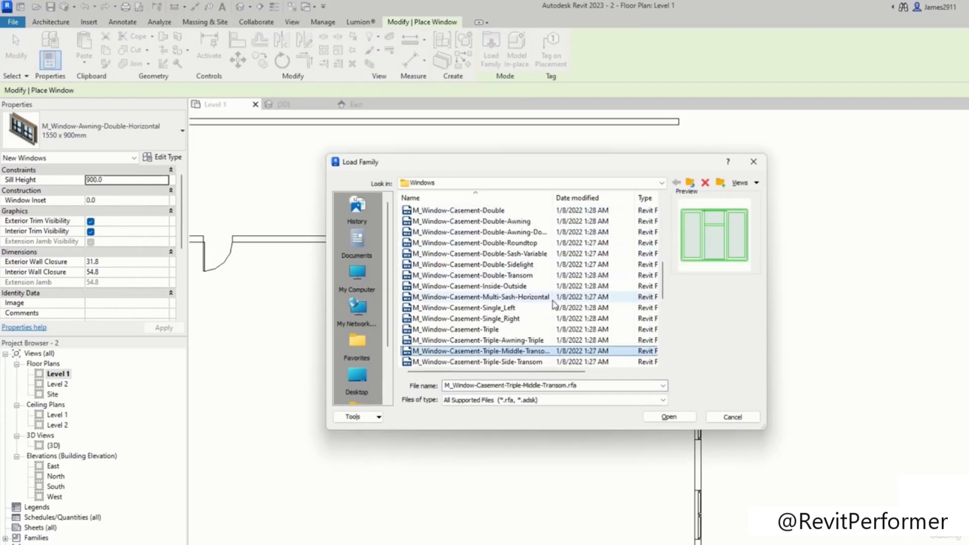
pyautogui.press('Up')
pyautogui.press('Up')
pyautogui.press('Up')
pyautogui.press('Up')
pyautogui.press('Up')
pyautogui.press('Up')
pyautogui.press('Up')
pyautogui.press('Up')
pyautogui.press('Up')
pyautogui.press('Up')
pyautogui.press('Up')
pyautogui.press('Up')
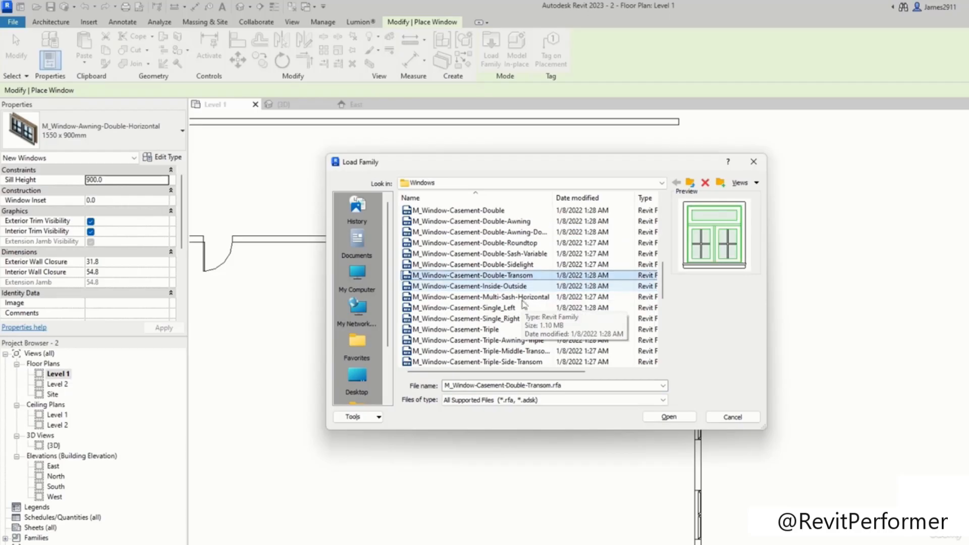
pyautogui.press('Up')
pyautogui.press('Up')
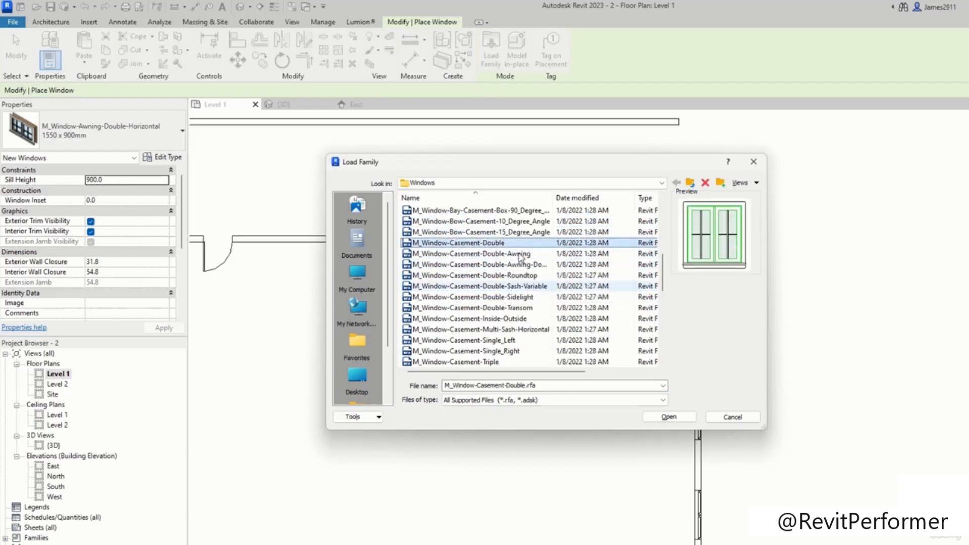
pyautogui.click(673, 421)
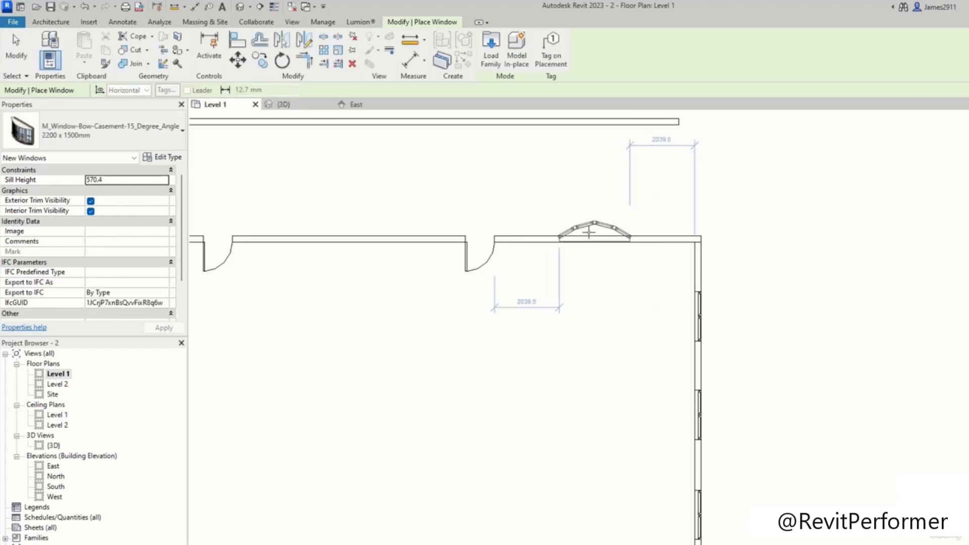
# - Try to place the 2200 x 1500mm bow casement window in the north wall between the easternmost door and the corner
pyautogui.scroll(2, 584, 236)
pyautogui.click(645, 291)
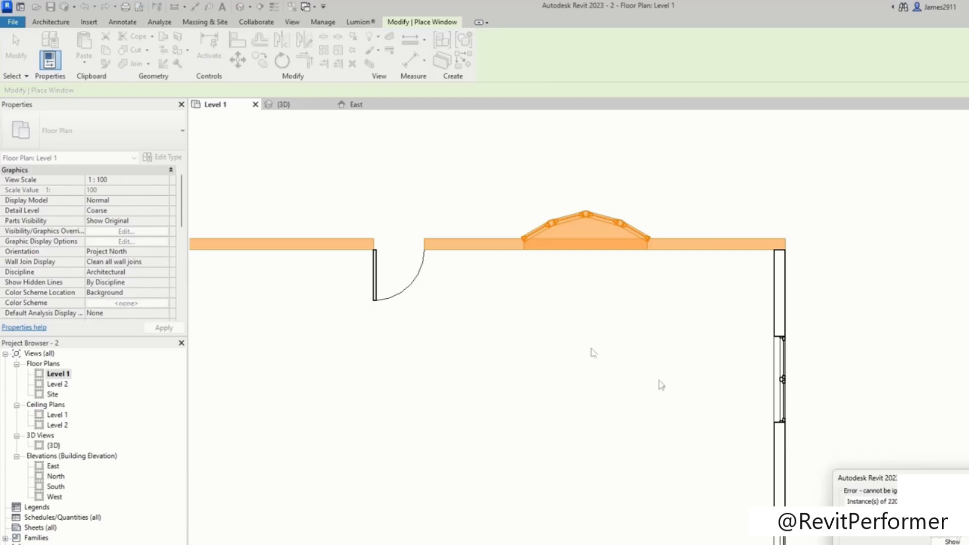
pyautogui.press('Escape')
pyautogui.press('Escape')
# - Place a 2200 x 1500mm bow casement window in the east wall, about 3400 mm south of the double door
pyautogui.scroll(-3, 779, 458)
pyautogui.scroll(5, 800, 312)
pyautogui.click(96, 48)
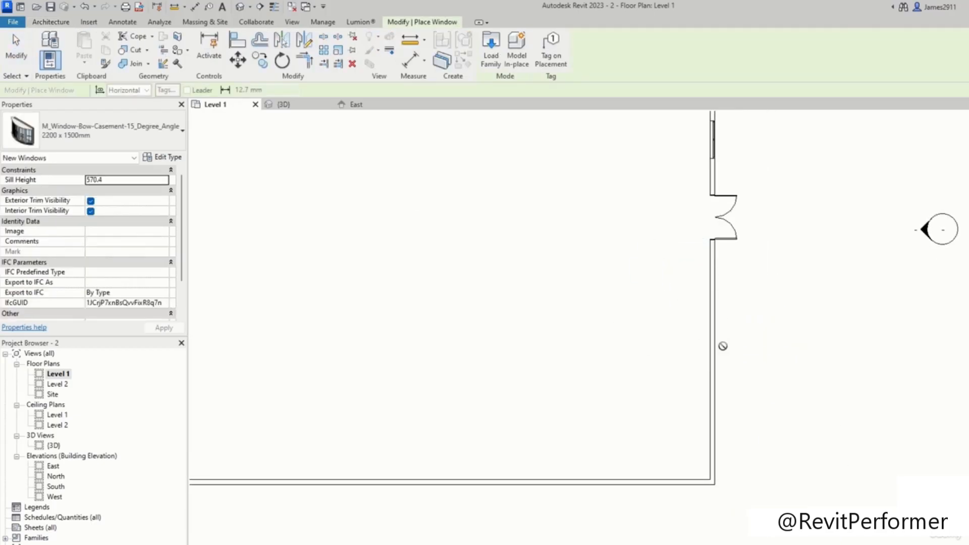
pyautogui.click(728, 345)
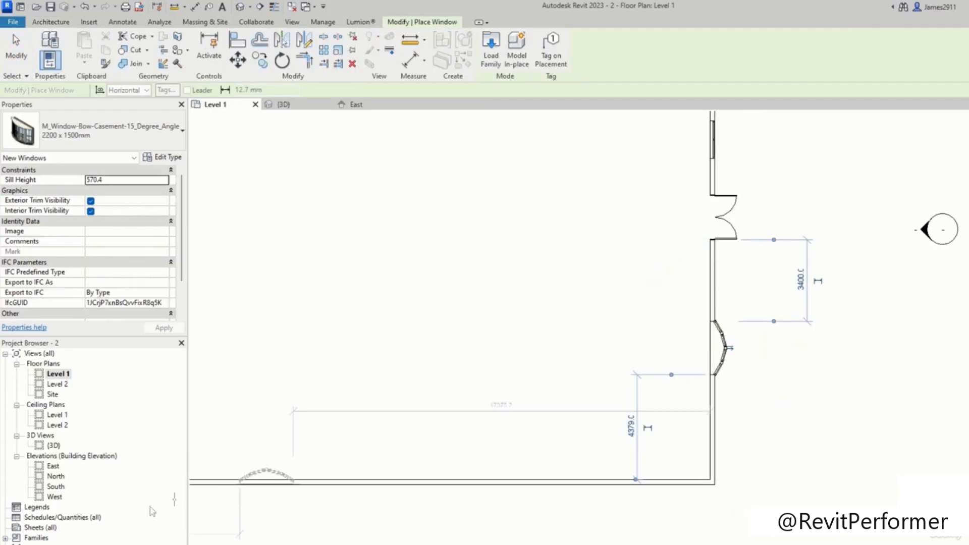
pyautogui.press('Escape')
pyautogui.press('Escape')
# - Inspect the bow window and the other doors and windows in the 3D view from several angles
pyautogui.doubleClick(53, 445)
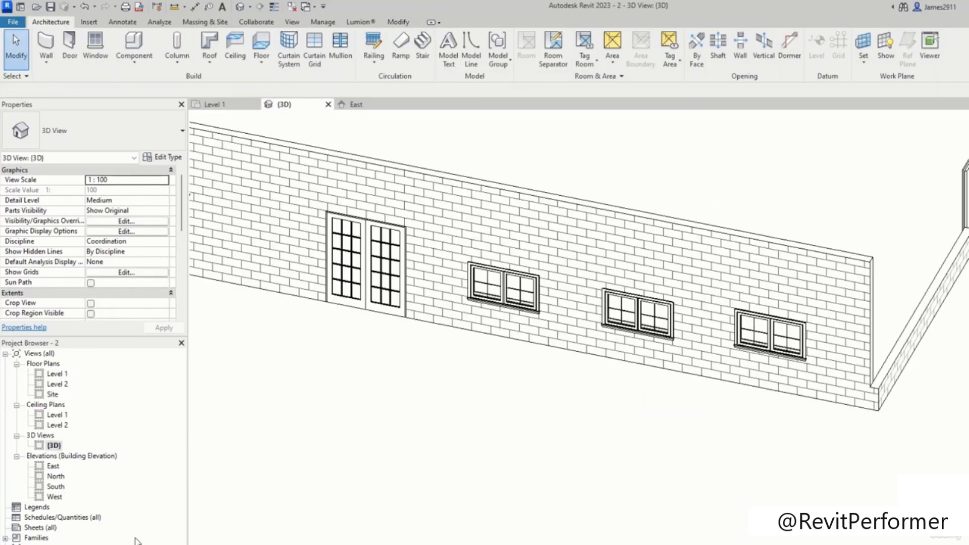
pyautogui.scroll(-2, 831, 329)
pyautogui.scroll(5, 474, 268)
pyautogui.scroll(-5, 555, 294)
pyautogui.scroll(5, 844, 374)
pyautogui.scroll(-4, 921, 223)
pyautogui.scroll(2, 745, 295)
pyautogui.scroll(-4, 745, 295)
pyautogui.keyDown('shift'); pyautogui.moveTo(746, 295); pyautogui.dragTo(736, 339, button='middle'); pyautogui.keyUp('shift')
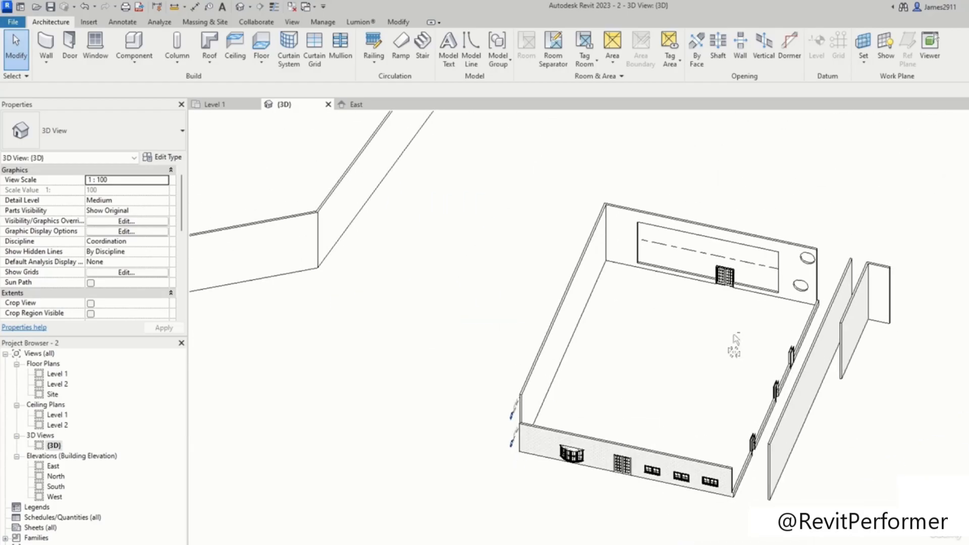
pyautogui.scroll(3, 736, 343)
pyautogui.scroll(-3, 635, 321)
# - Start placing a window in the 3D view and review the loaded window families and sizes
pyautogui.click(96, 45)
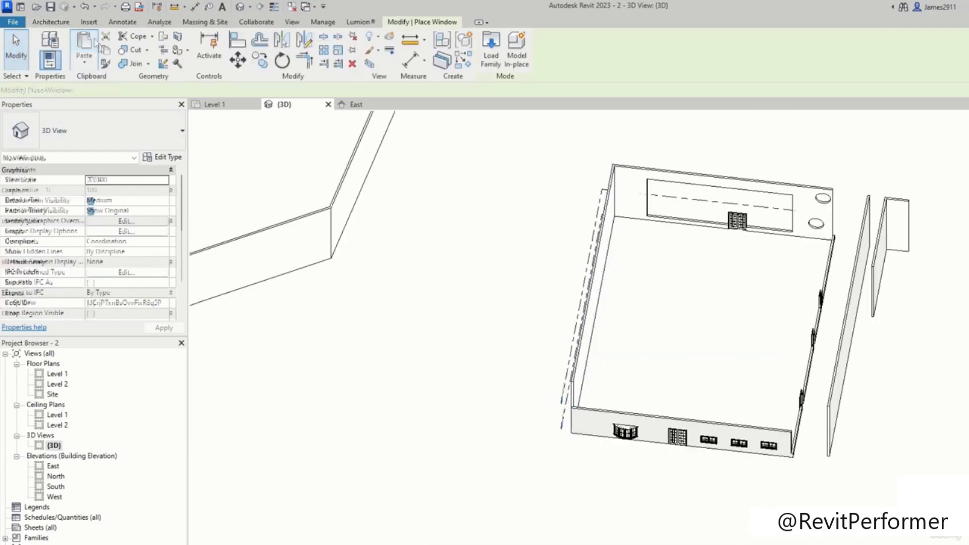
pyautogui.click(99, 134)
pyautogui.click(99, 134)
pyautogui.click(99, 135)
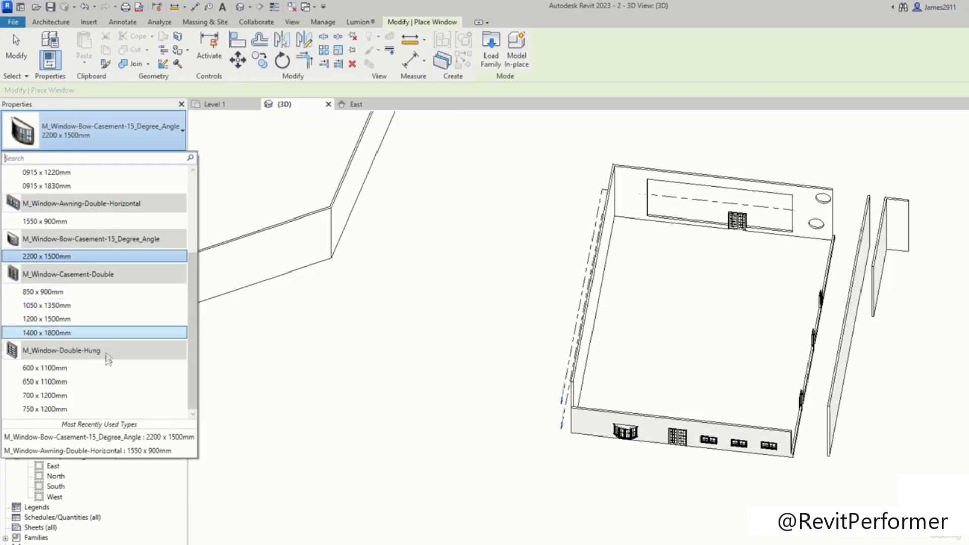
pyautogui.click(144, 136)
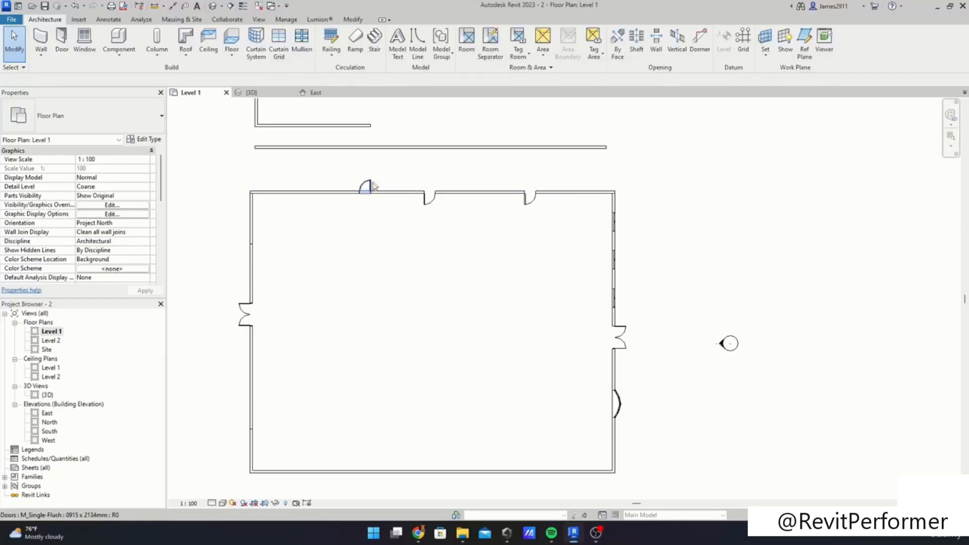
# - On the Level 1 plan, select the rectangle's north wall and its westernmost door in turn to examine the modify tools
pyautogui.scroll(4, 374, 186)
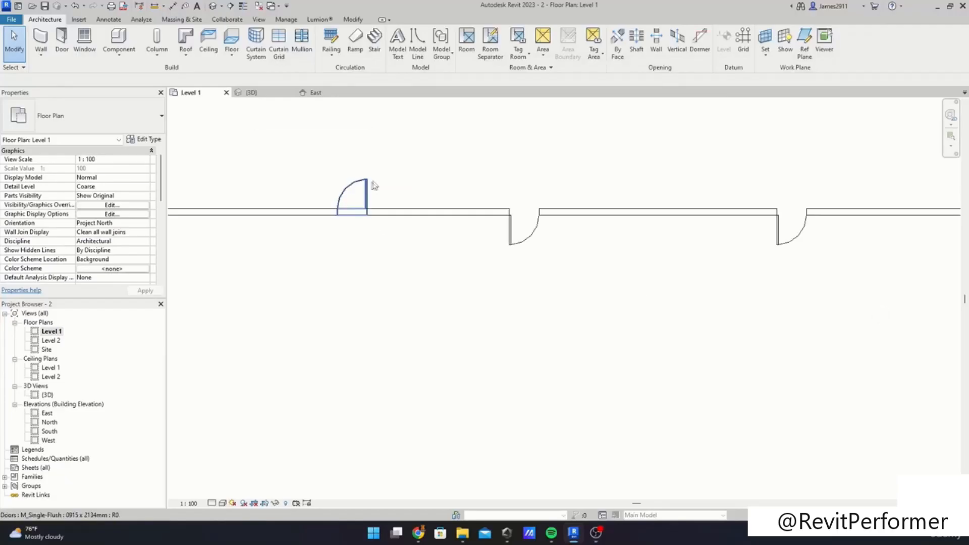
pyautogui.moveTo(383, 151); pyautogui.dragTo(522, 181, button='middle')
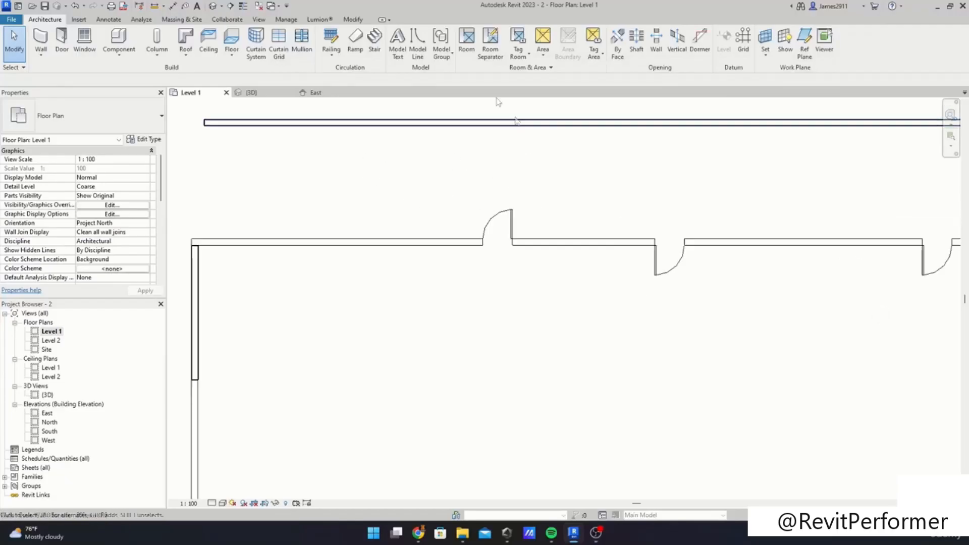
pyautogui.click(344, 244)
pyautogui.click(379, 151)
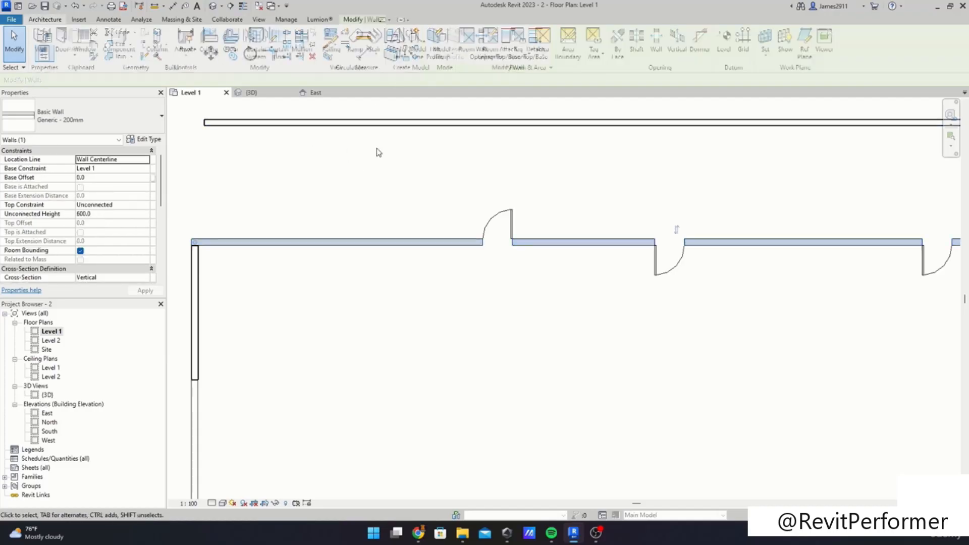
pyautogui.click(328, 240)
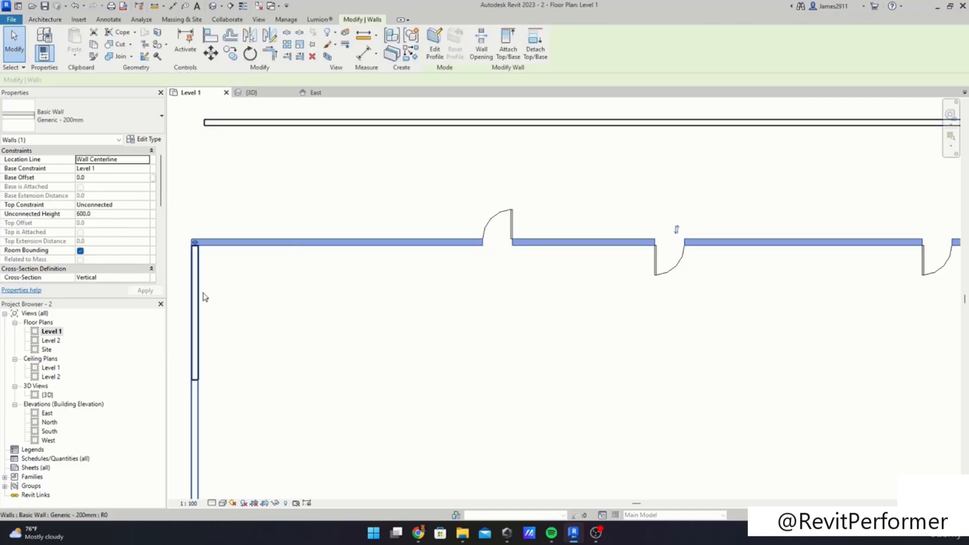
pyautogui.click(496, 223)
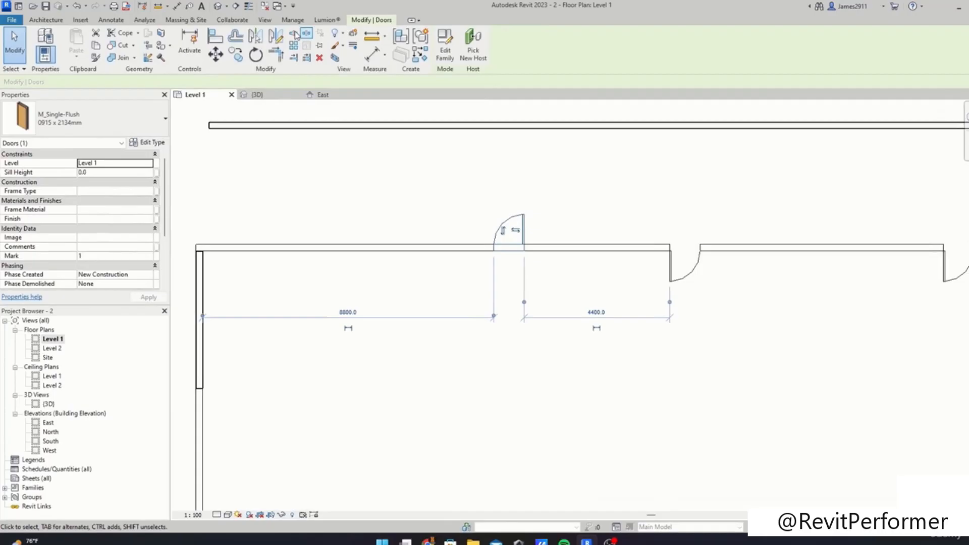
pyautogui.click(391, 230)
# - Try to move the L-shaped wall's 9400 mm horizontal segment from the corner to the north end of the short wall
pyautogui.scroll(-1, 372, 272)
pyautogui.moveTo(372, 272); pyautogui.dragTo(490, 407, button='middle')
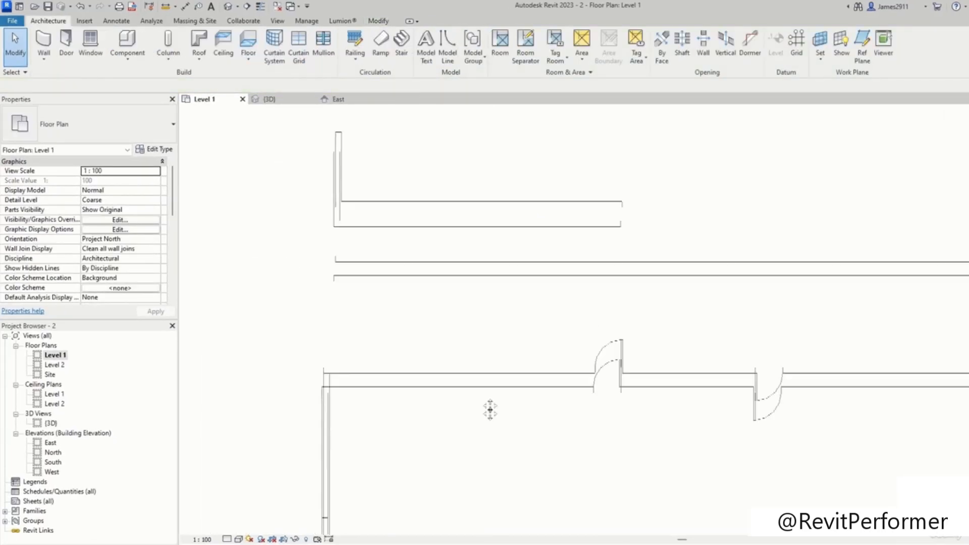
pyautogui.moveTo(443, 231); pyautogui.dragTo(407, 288, button='middle')
pyautogui.click(407, 286)
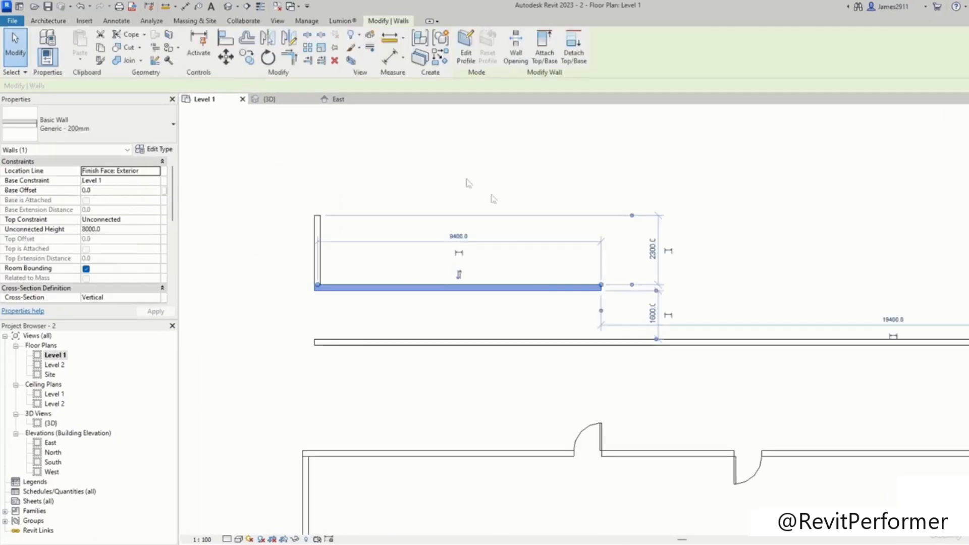
pyautogui.scroll(1, 434, 198)
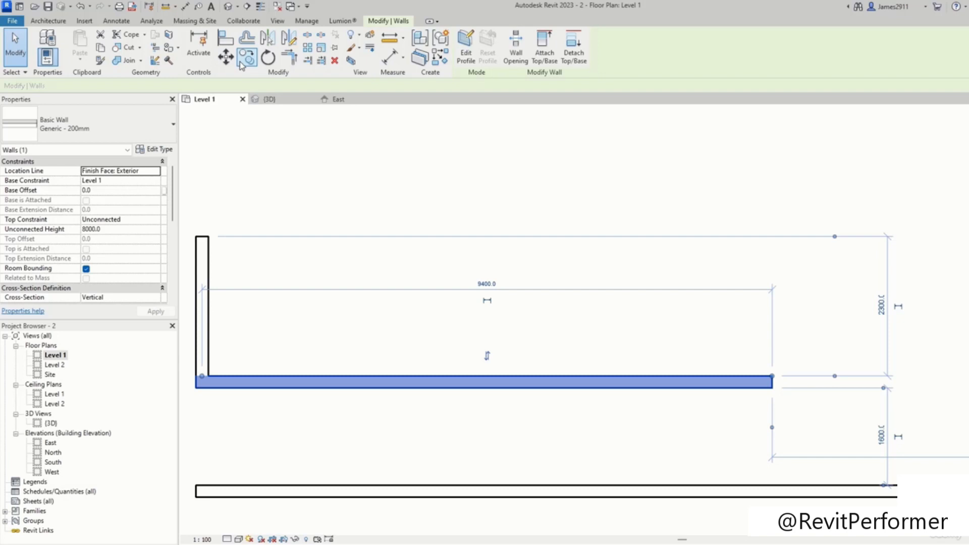
pyautogui.click(226, 57)
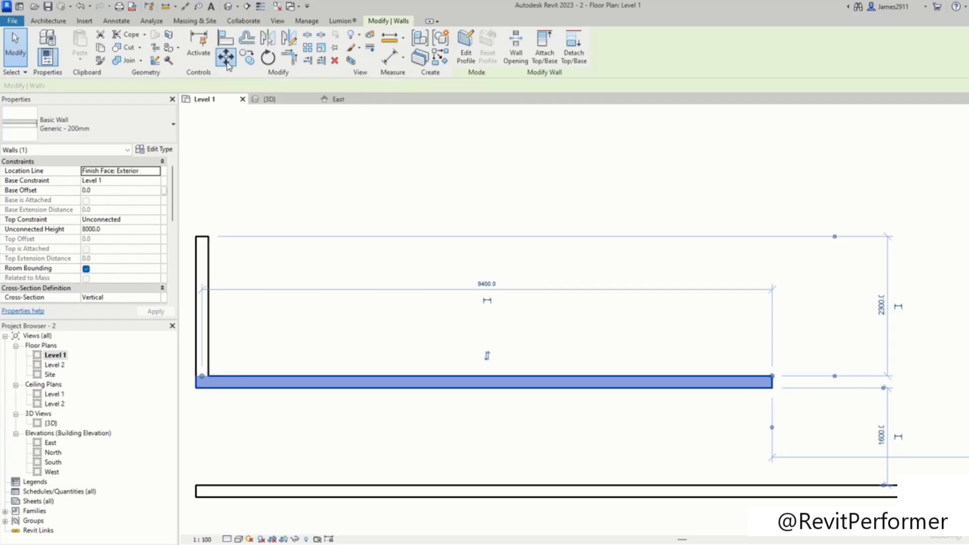
pyautogui.click(198, 388)
pyautogui.click(190, 234)
pyautogui.press('Escape')
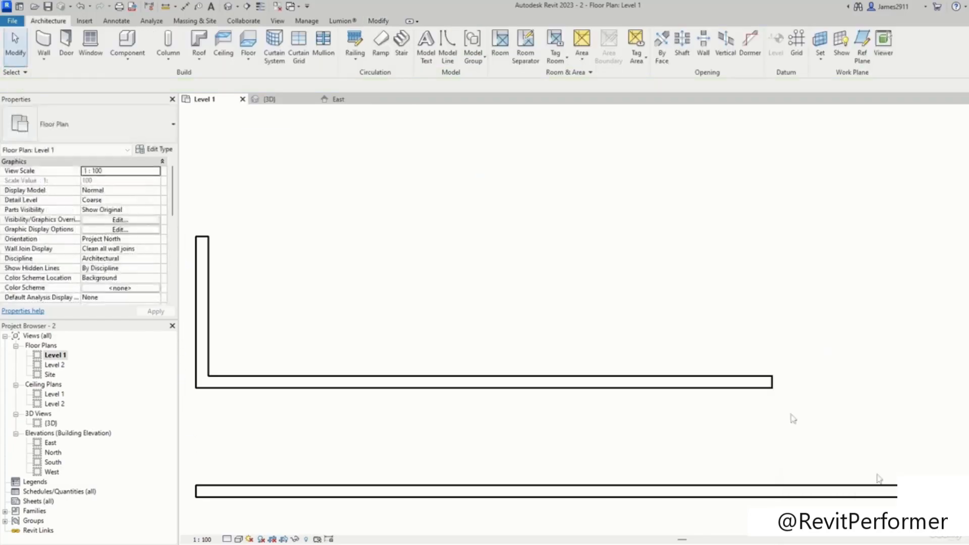
# - Copy the L-shape's horizontal wall to the north end of its vertical wall and, with Multiple off, again about 1800 mm further north
pyautogui.click(318, 382)
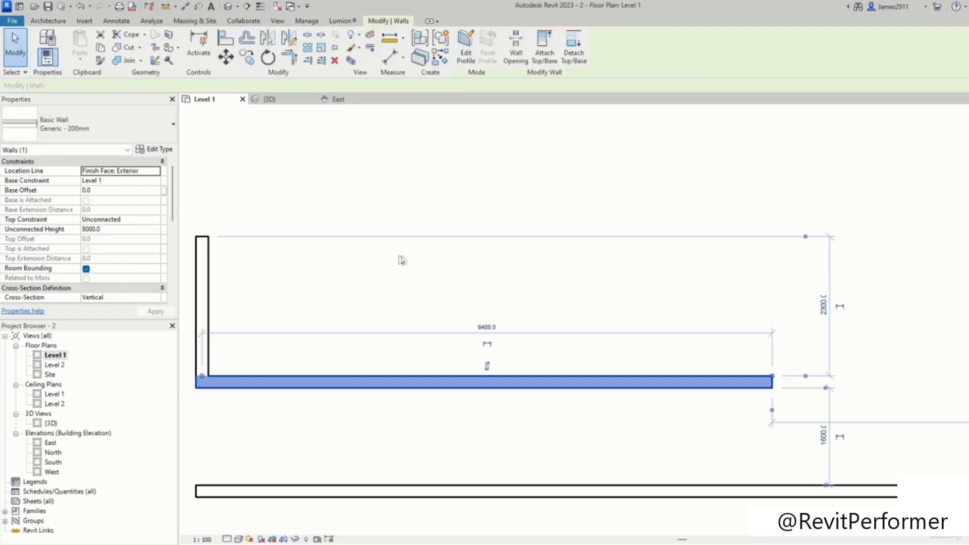
pyautogui.scroll(-1, 489, 283)
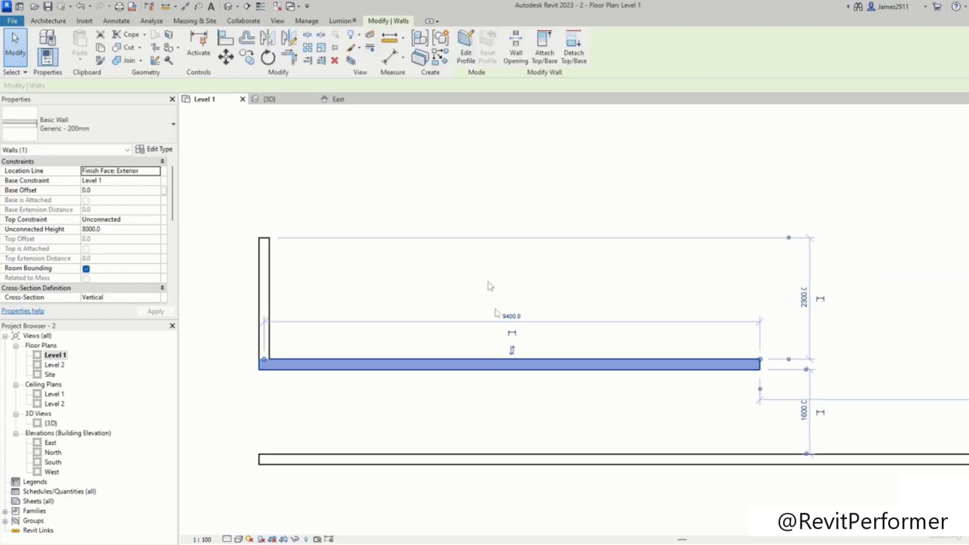
pyautogui.click(246, 56)
pyautogui.scroll(3, 263, 364)
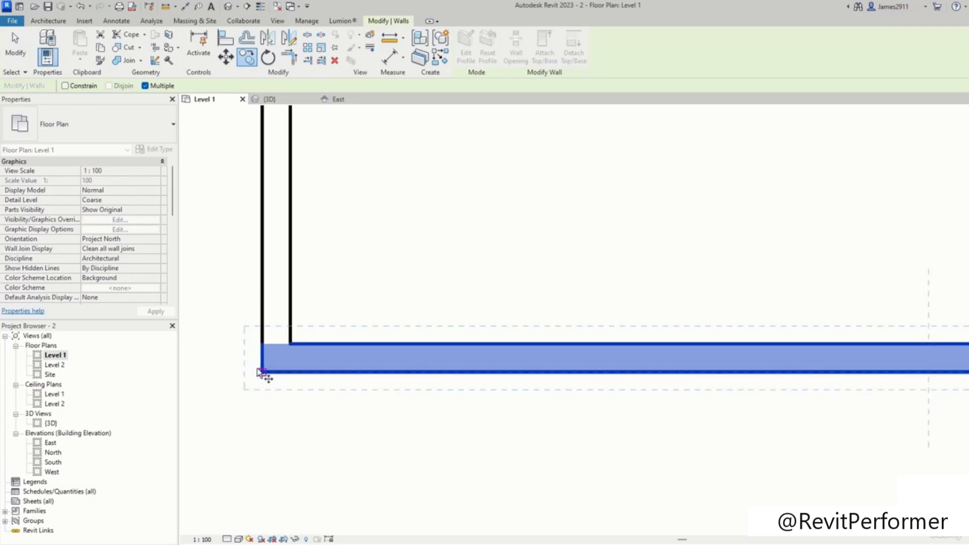
pyautogui.scroll(2, 264, 373)
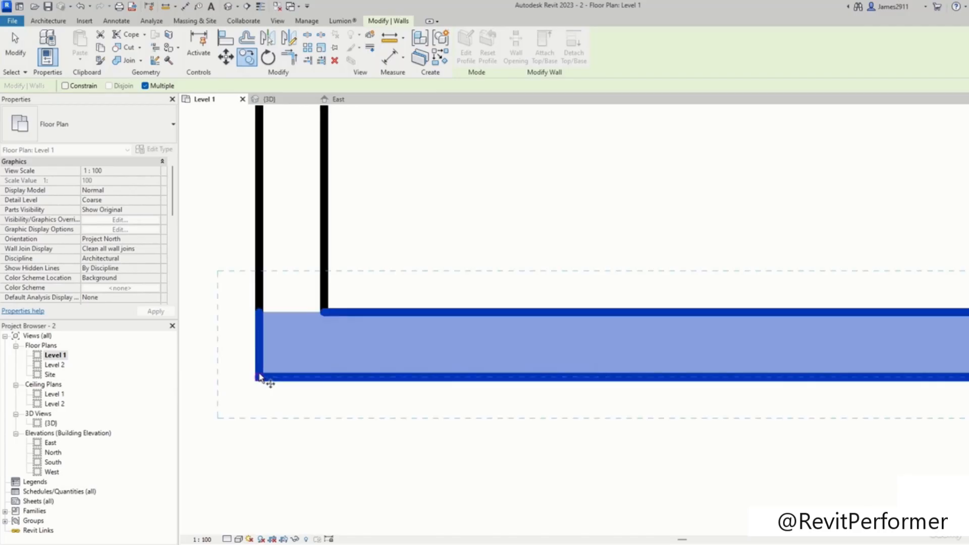
pyautogui.scroll(-3, 259, 377)
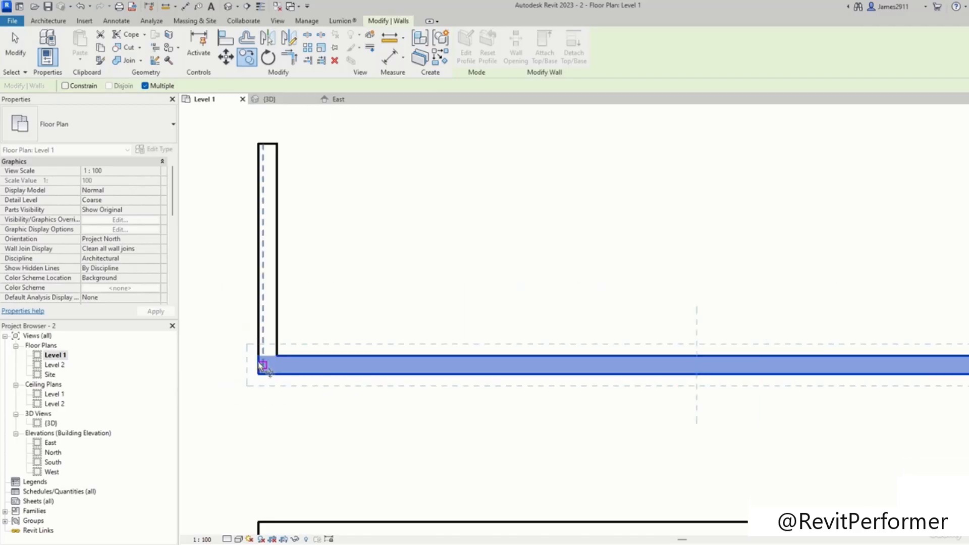
pyautogui.click(258, 356)
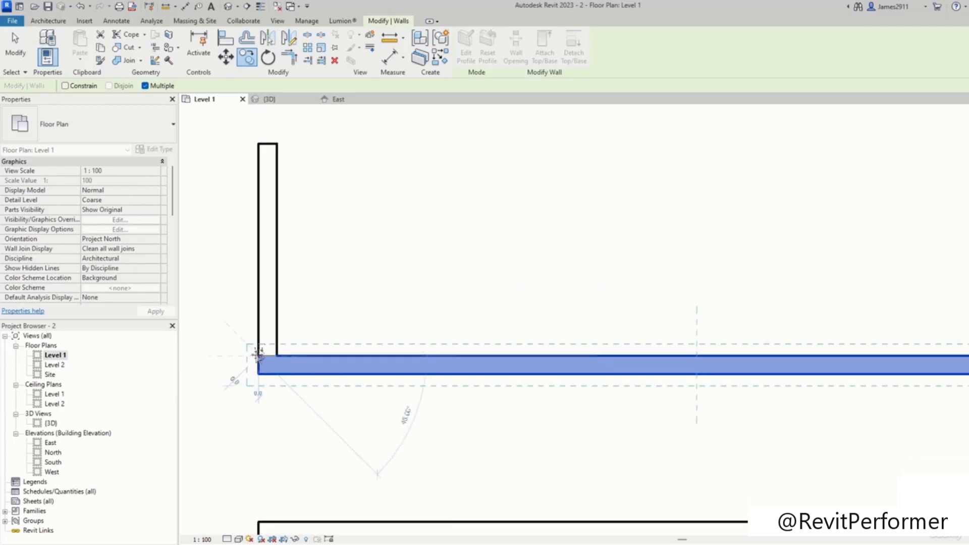
pyautogui.click(259, 144)
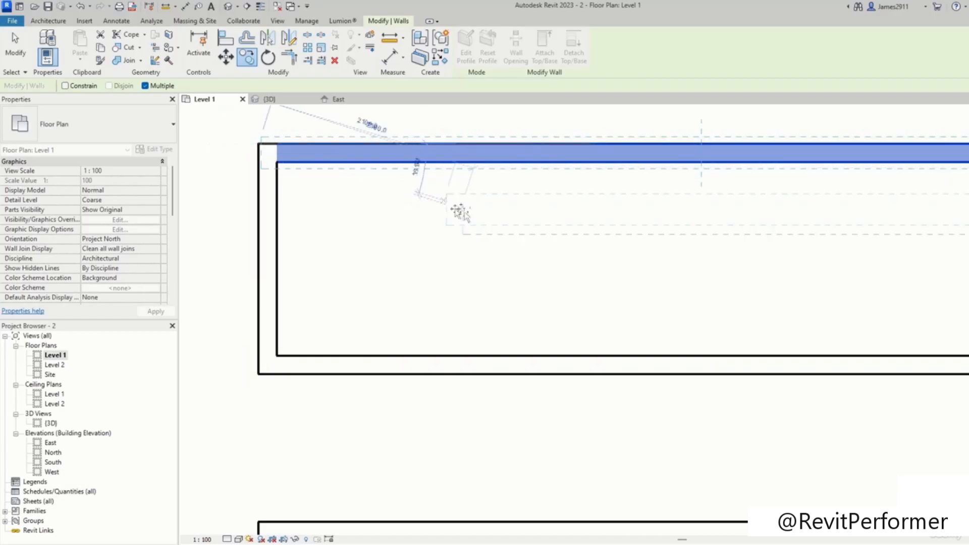
pyautogui.scroll(-2, 446, 249)
pyautogui.scroll(-3, 446, 249)
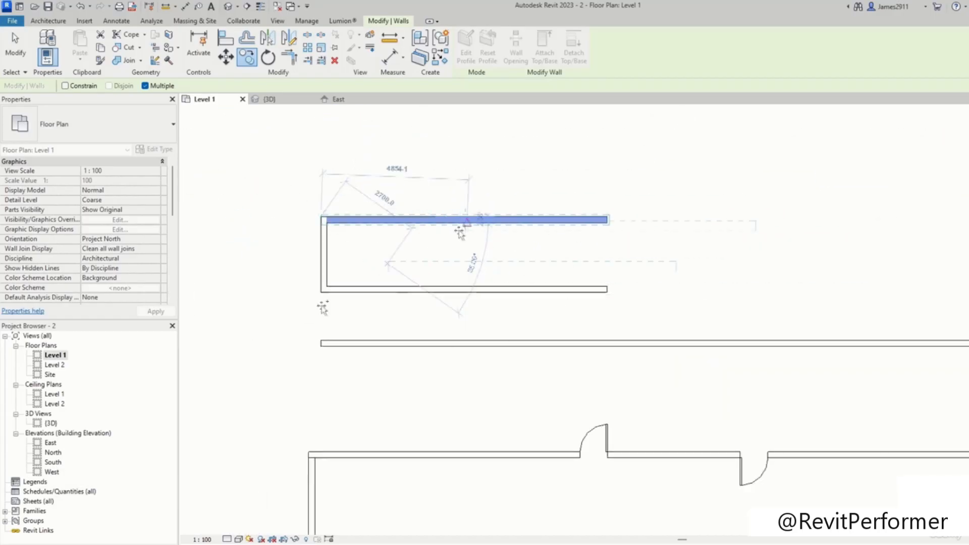
pyautogui.click(148, 87)
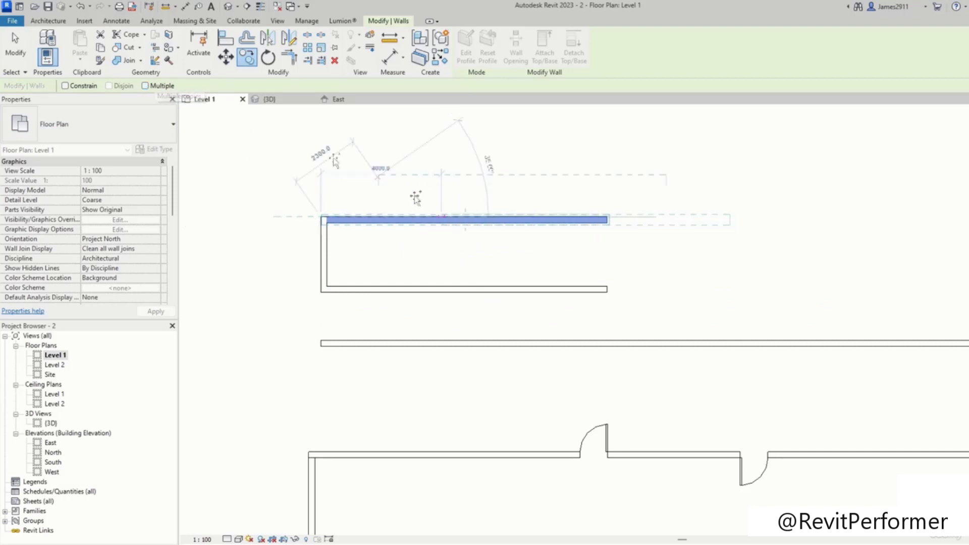
pyautogui.click(321, 156)
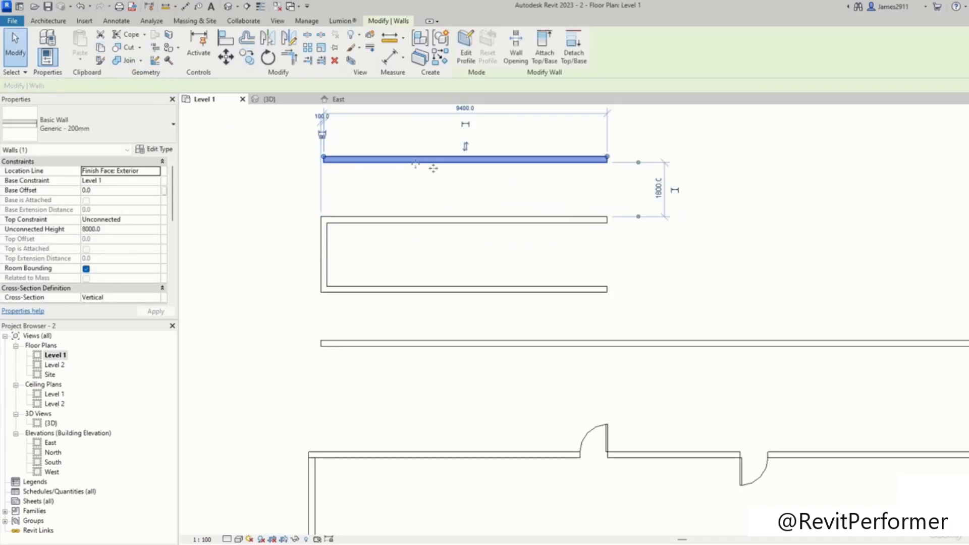
# - Make four more copies of the northernmost horizontal wall, spaced at varying distances further north
pyautogui.click(247, 58)
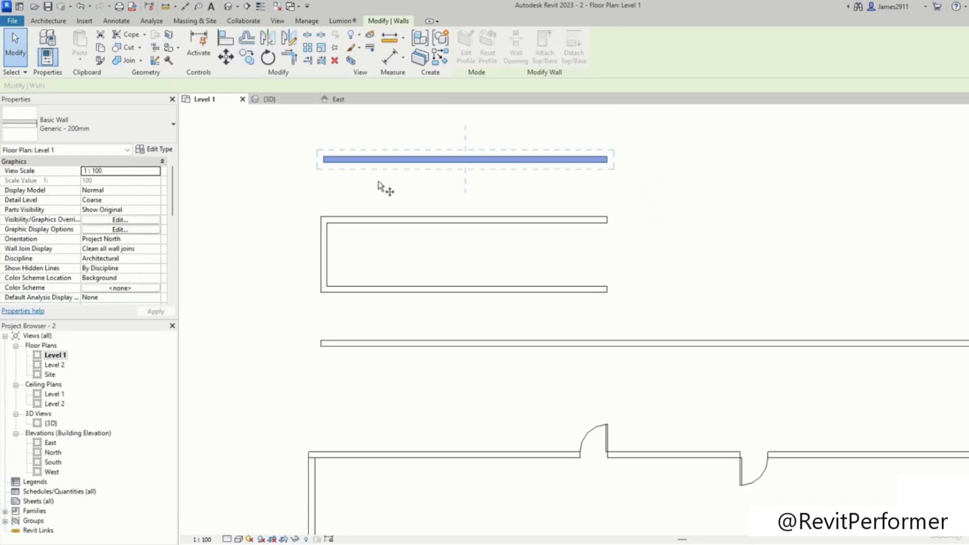
pyautogui.click(325, 160)
pyautogui.click(325, 178)
pyautogui.click(326, 122)
pyautogui.moveTo(326, 134); pyautogui.dragTo(329, 210, button='middle')
pyautogui.click(337, 148)
pyautogui.click(324, 107)
pyautogui.press('Escape')
pyautogui.press('Escape')
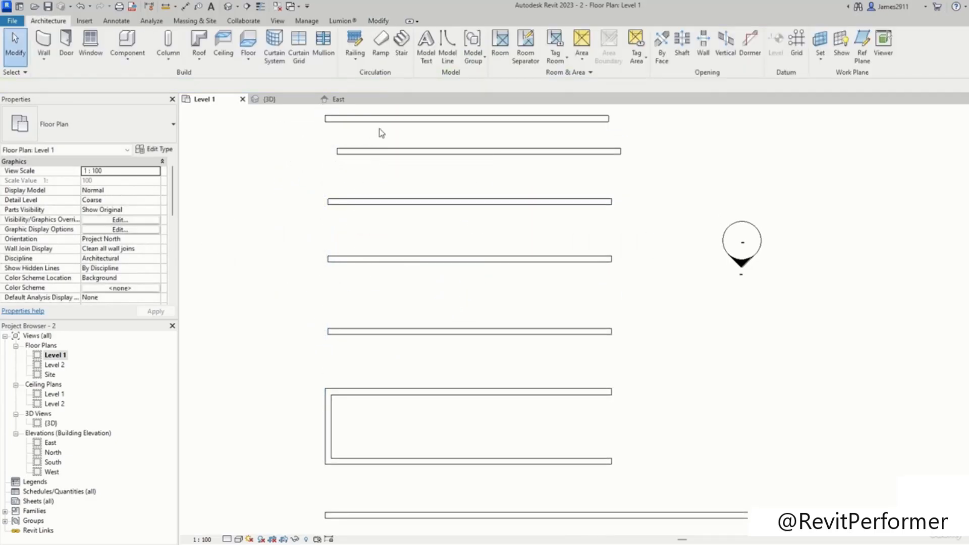
# - Rotate the northernmost copied wall about 90.57° counterclockwise around its centre
pyautogui.click(384, 119)
pyautogui.moveTo(400, 138); pyautogui.dragTo(410, 246, button='middle')
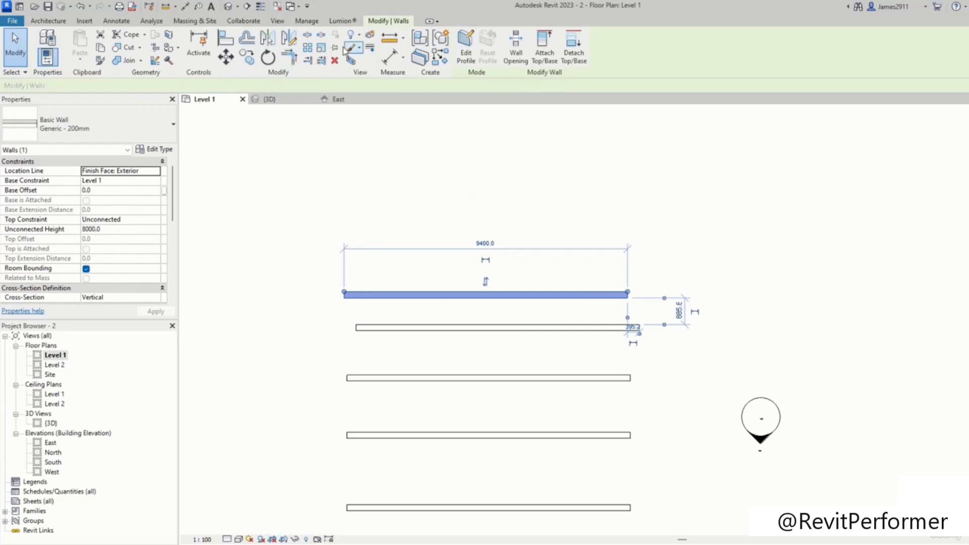
pyautogui.click(268, 57)
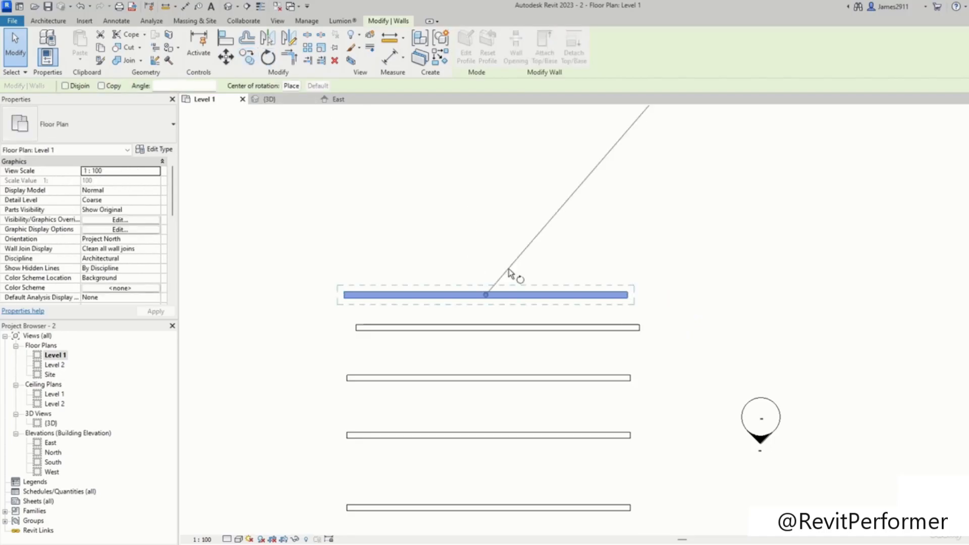
pyautogui.scroll(-2, 480, 156)
pyautogui.click(476, 146)
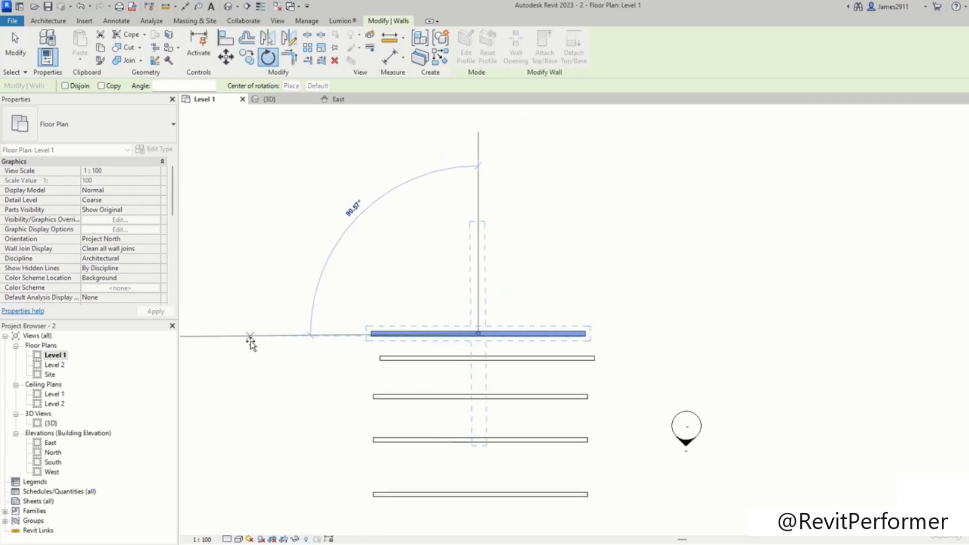
pyautogui.click(251, 338)
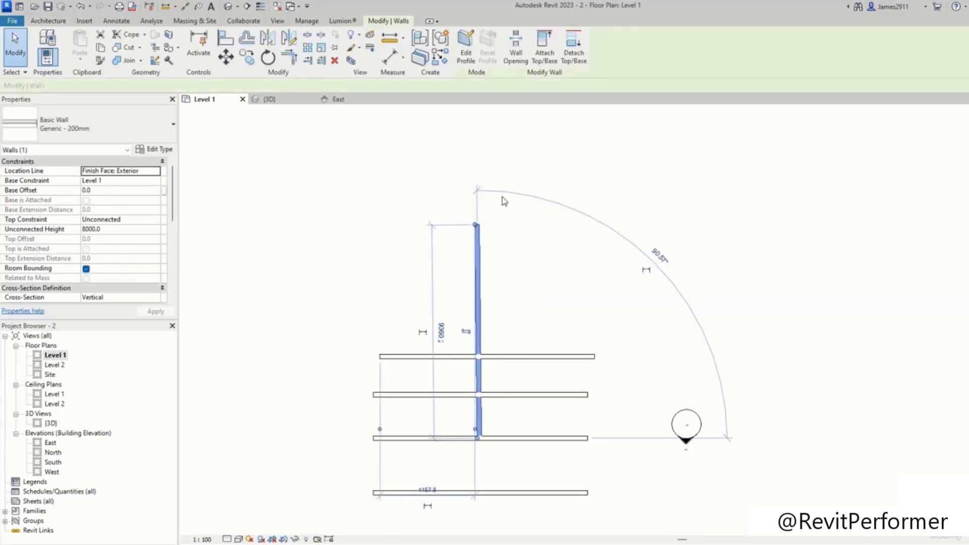
# - Try to rotate the near-vertical wall about 90° counterclockwise around its north end
pyautogui.click(268, 58)
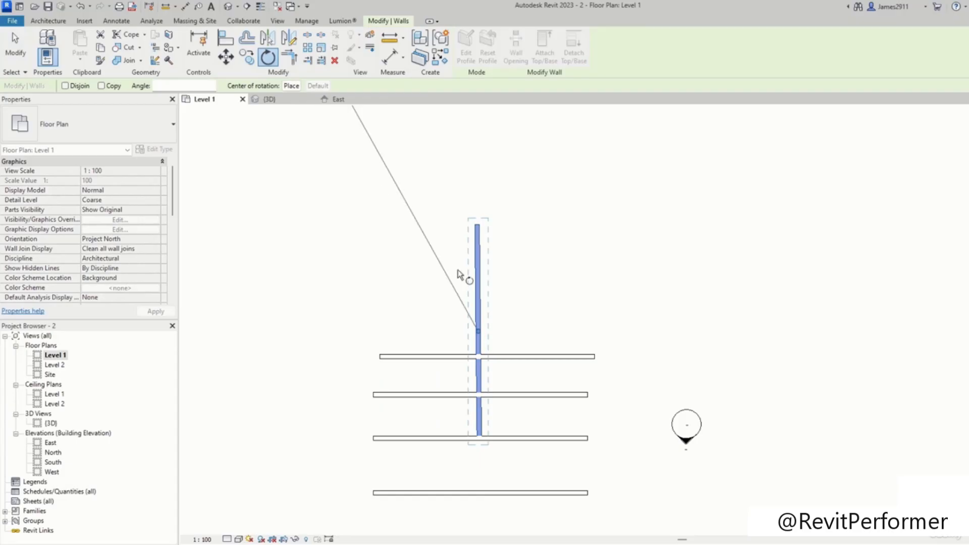
pyautogui.click(292, 86)
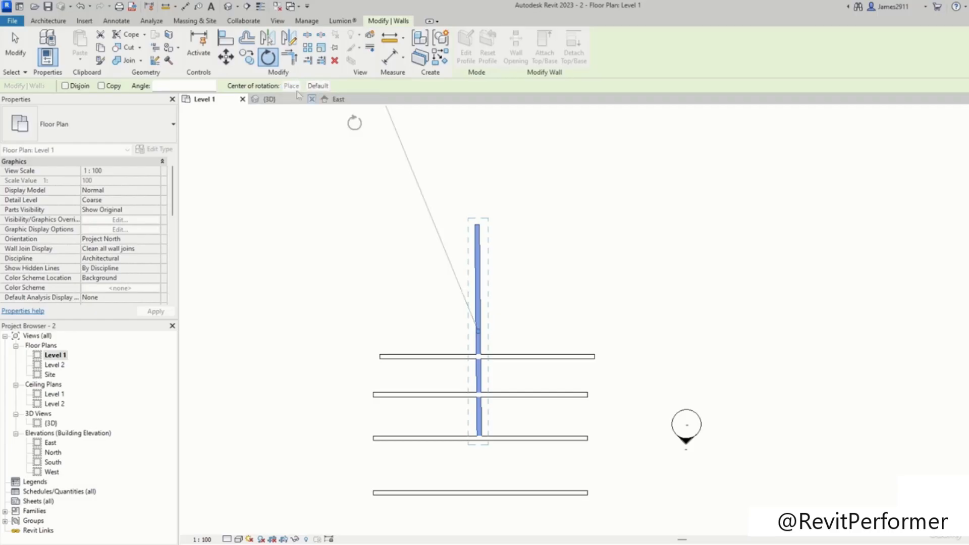
pyautogui.click(469, 228)
pyautogui.scroll(2, 469, 228)
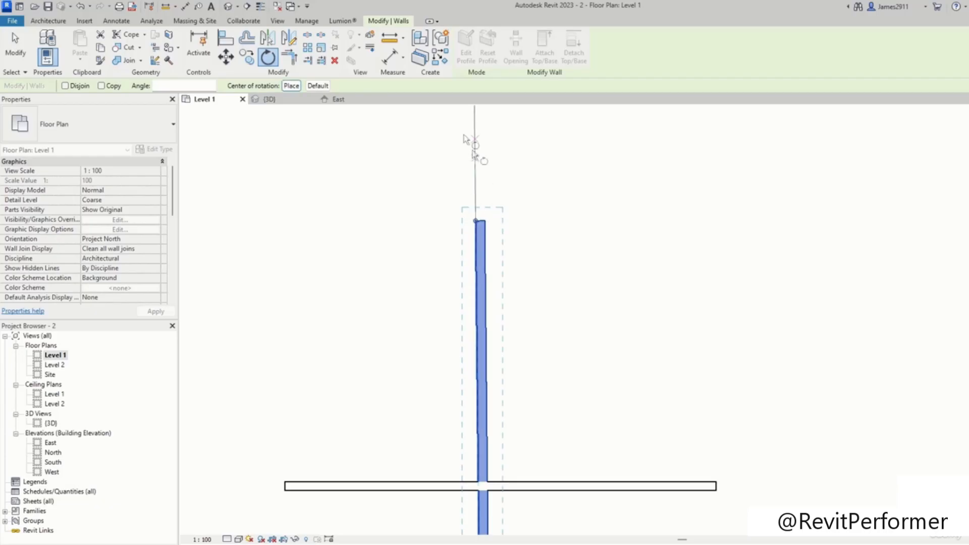
pyautogui.scroll(-2, 449, 132)
pyautogui.click(461, 109)
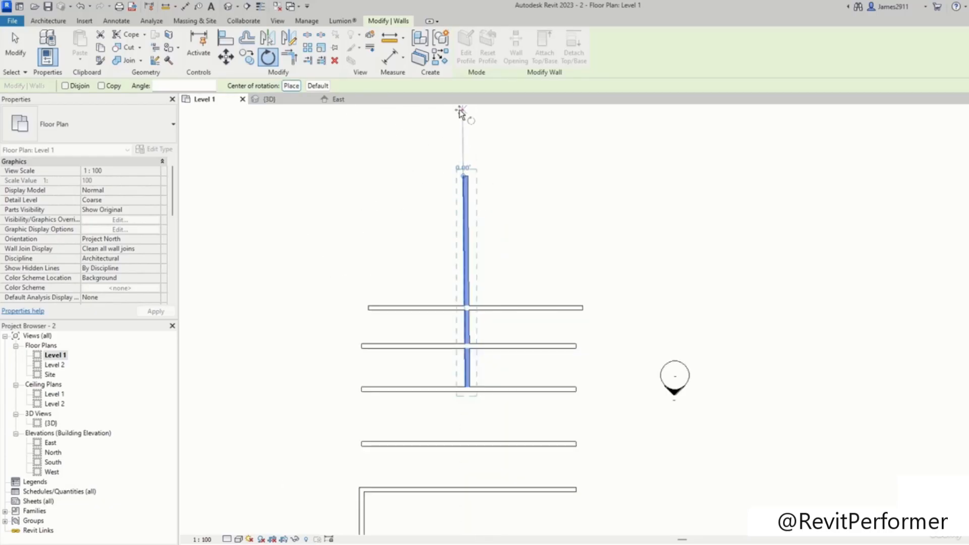
pyautogui.click(317, 180)
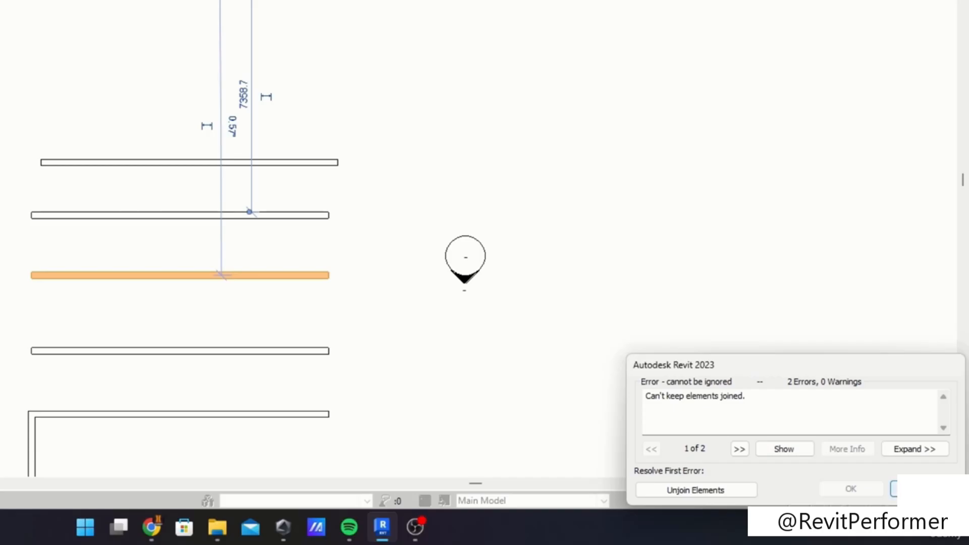
pyautogui.press('Escape')
pyautogui.click(446, 162)
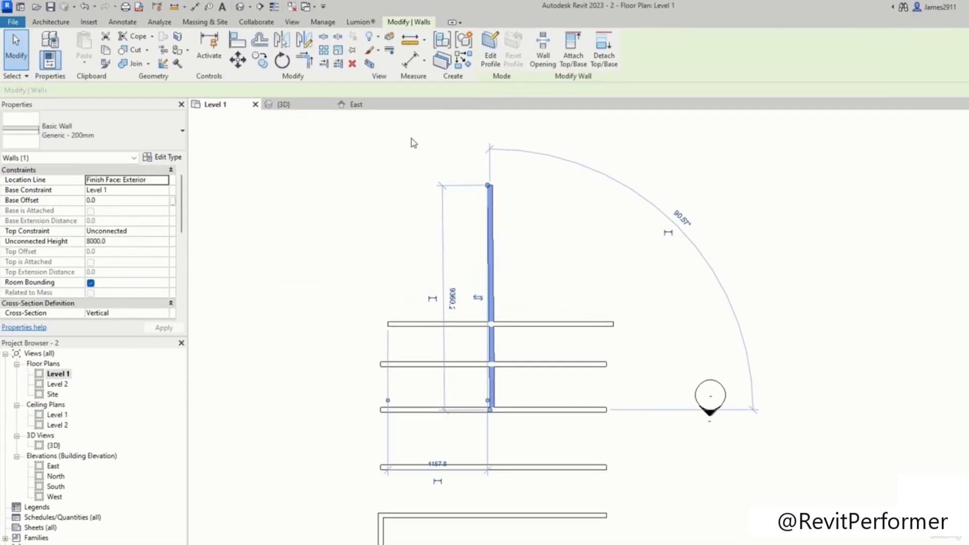
# - Rotate the near-vertical wall counterclockwise around its north end to about 3.43° from horizontal, unjoining the conflicting walls
pyautogui.scroll(10, 490, 324)
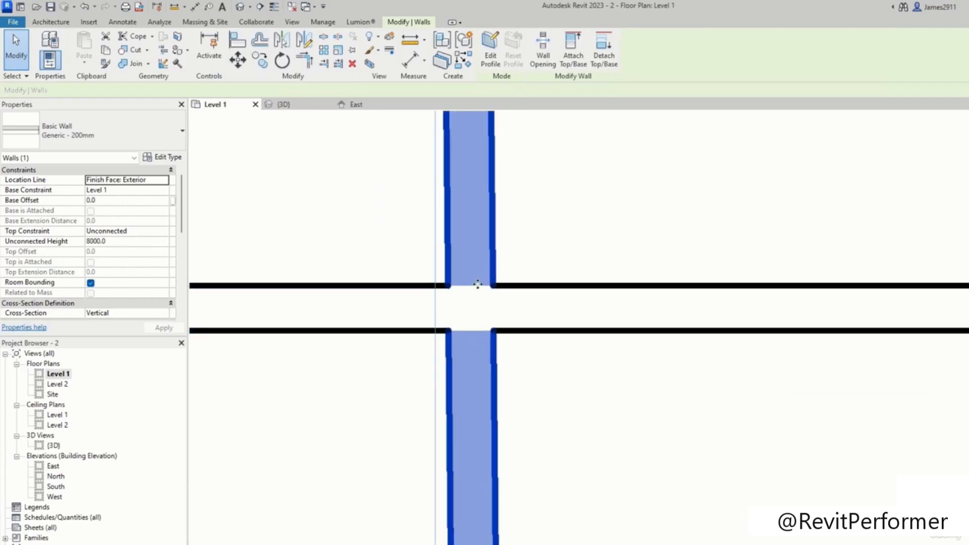
pyautogui.scroll(-5, 478, 285)
pyautogui.scroll(-5, 543, 356)
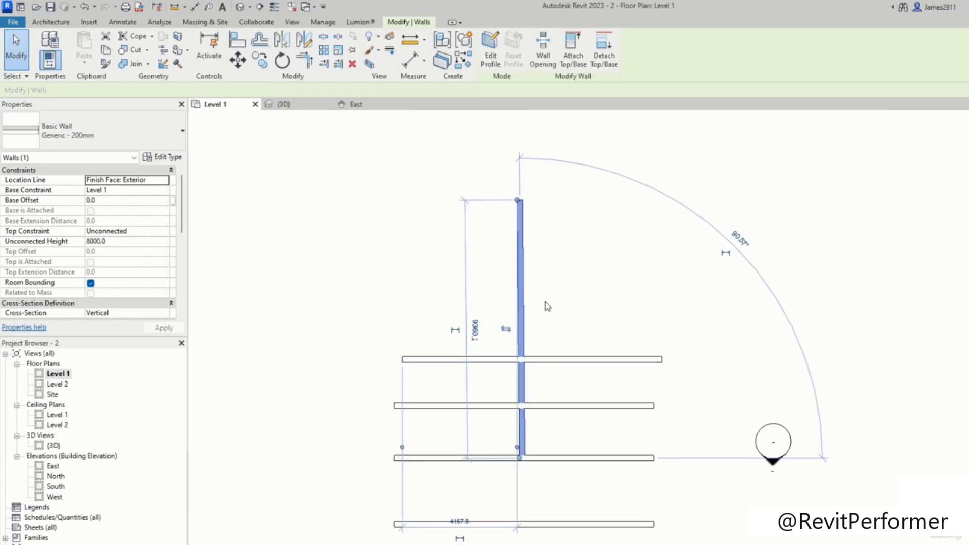
pyautogui.click(282, 59)
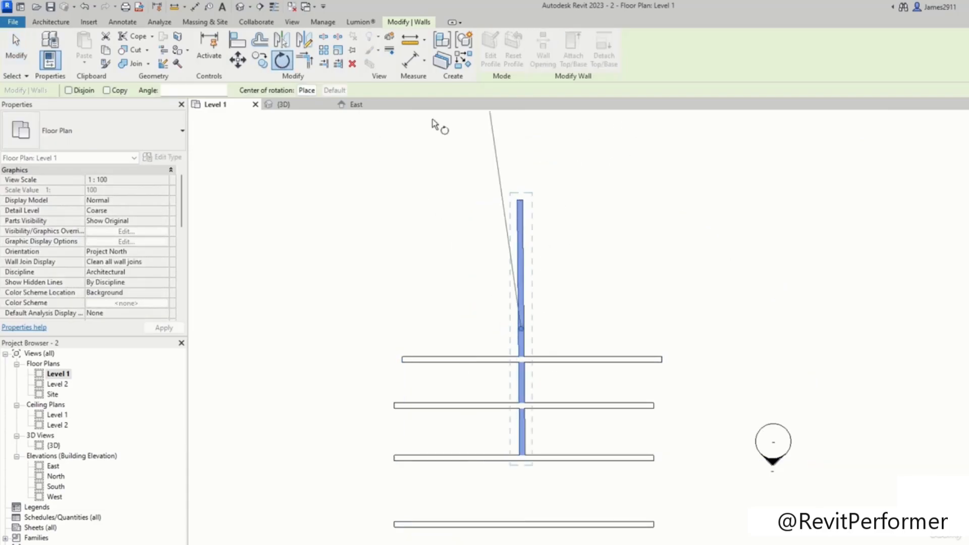
pyautogui.click(307, 91)
pyautogui.click(518, 200)
pyautogui.click(511, 123)
pyautogui.click(355, 197)
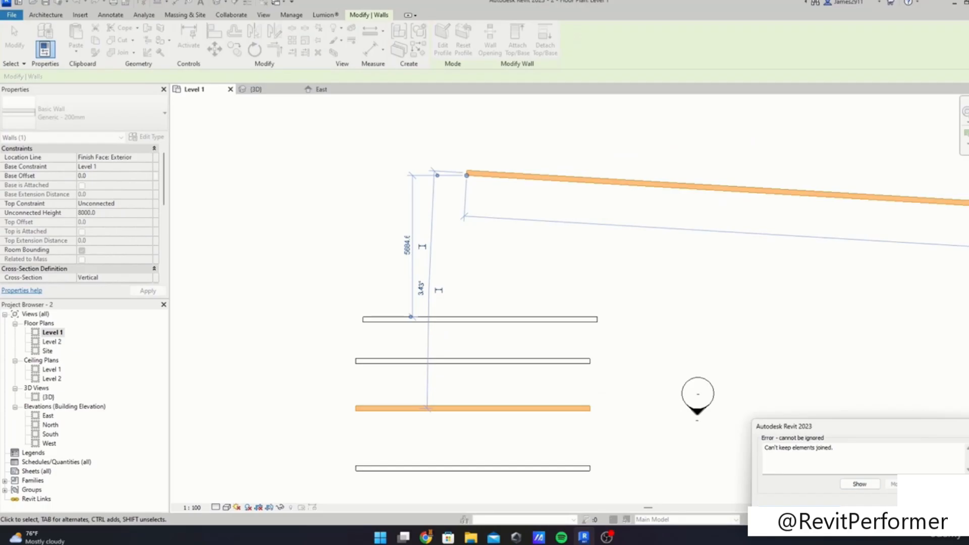
pyautogui.click(860, 511)
pyautogui.scroll(-3, 614, 178)
pyautogui.moveTo(608, 214); pyautogui.dragTo(433, 315, button='middle')
pyautogui.scroll(-3, 621, 287)
pyautogui.moveTo(705, 286); pyautogui.dragTo(698, 255, button='middle')
pyautogui.scroll(5, 463, 245)
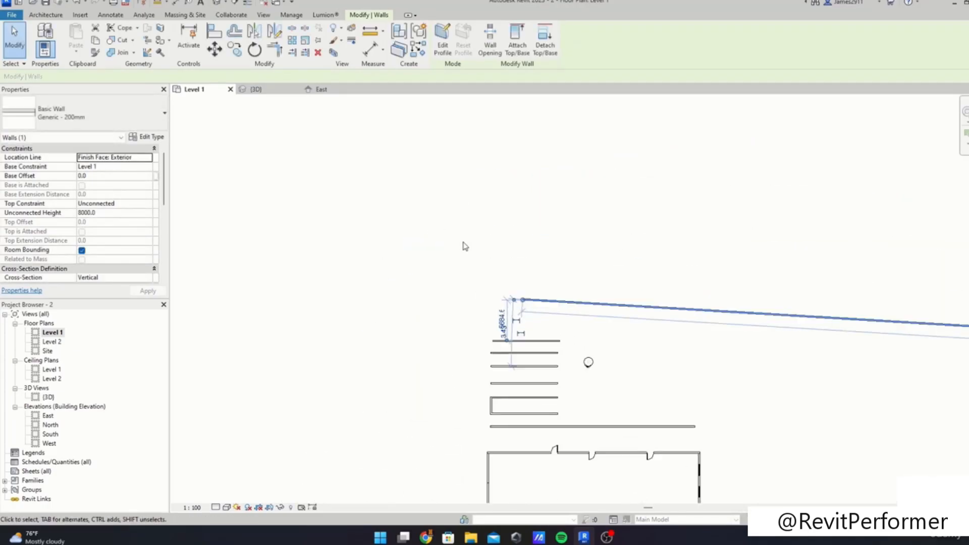
pyautogui.moveTo(410, 179); pyautogui.dragTo(396, 114, button='middle')
pyautogui.press('Escape')
# - Align the long sloping wall with the northernmost short horizontal wall
pyautogui.moveTo(519, 329); pyautogui.dragTo(462, 213, button='middle')
pyautogui.click(575, 162)
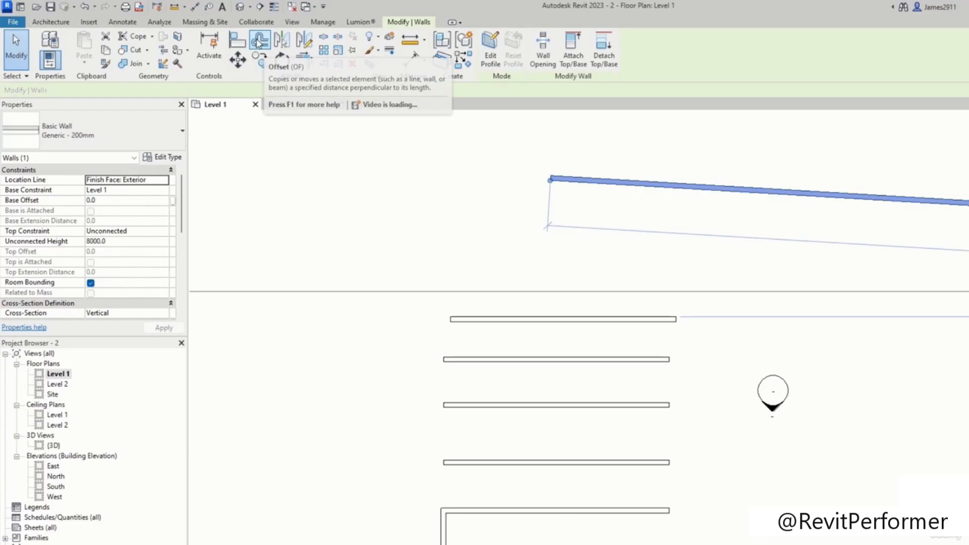
pyautogui.click(240, 41)
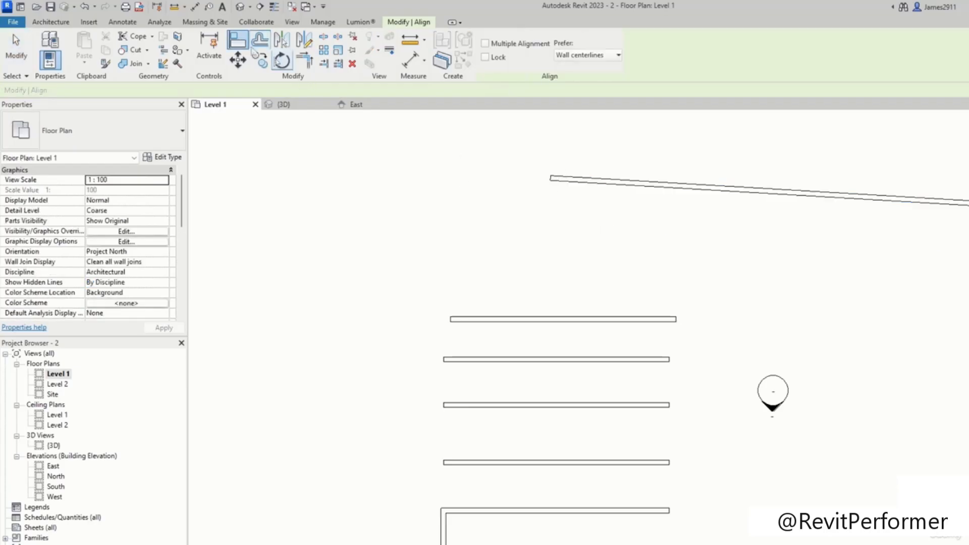
pyautogui.scroll(2, 492, 311)
pyautogui.click(505, 319)
pyautogui.moveTo(631, 112); pyautogui.dragTo(633, 191, button='middle')
pyautogui.click(634, 191)
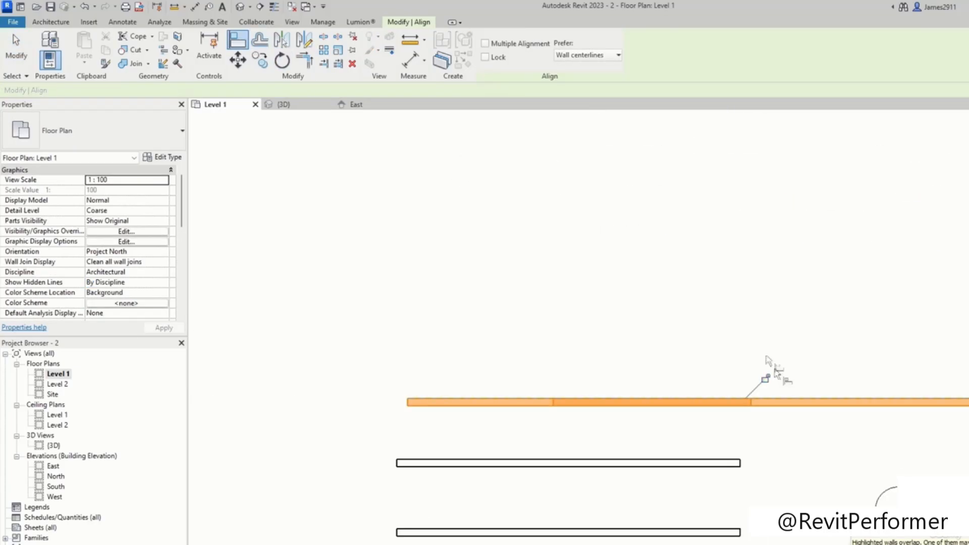
pyautogui.scroll(-2, 589, 232)
pyautogui.press('Escape')
# - Offset a copy of the long aligned wall 2000 mm to the north
pyautogui.click(607, 263)
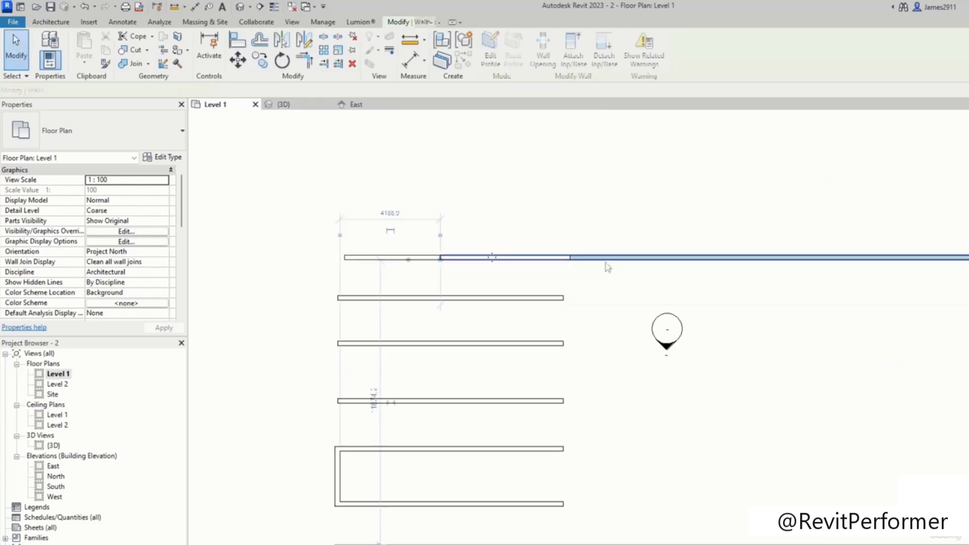
pyautogui.scroll(5, 399, 262)
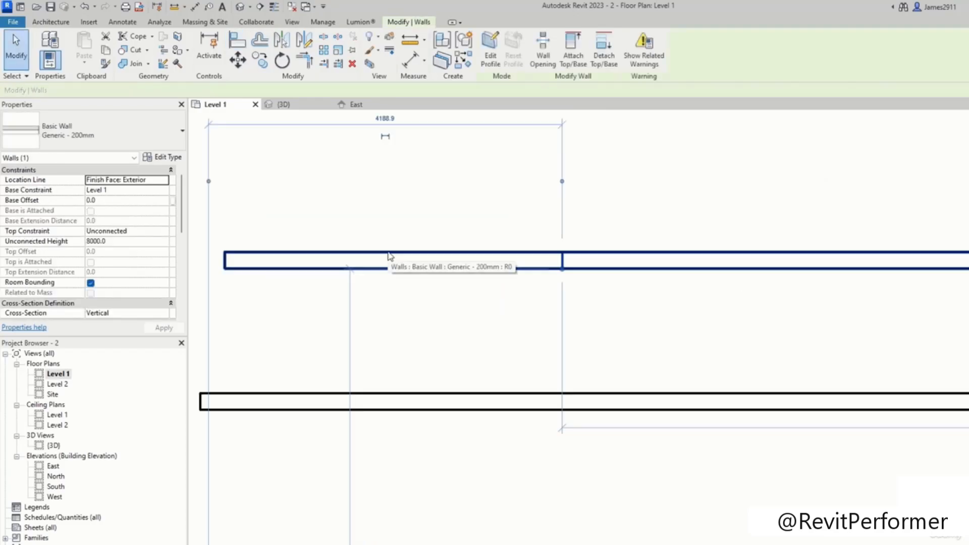
pyautogui.press('Escape')
pyautogui.click(618, 252)
pyautogui.scroll(-3, 568, 188)
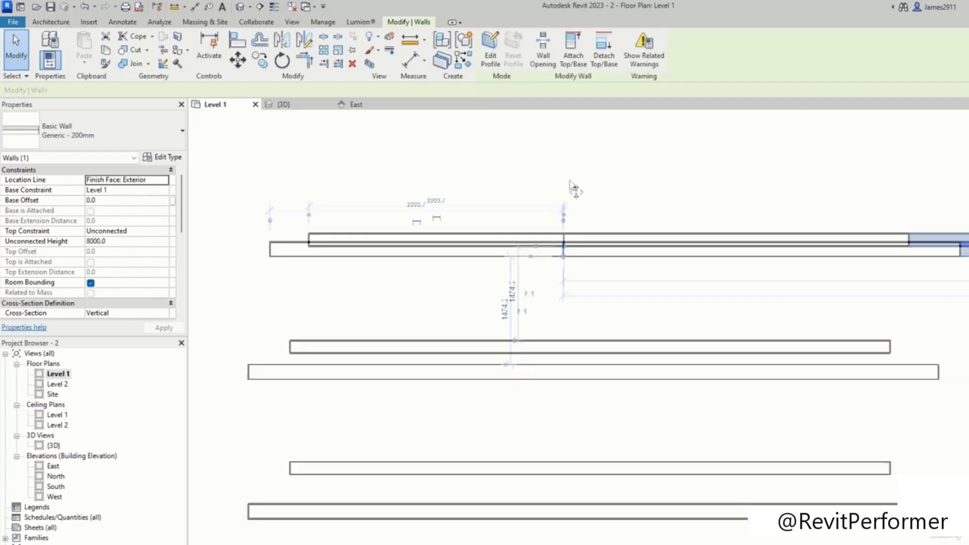
pyautogui.scroll(2, 350, 165)
pyautogui.click(260, 40)
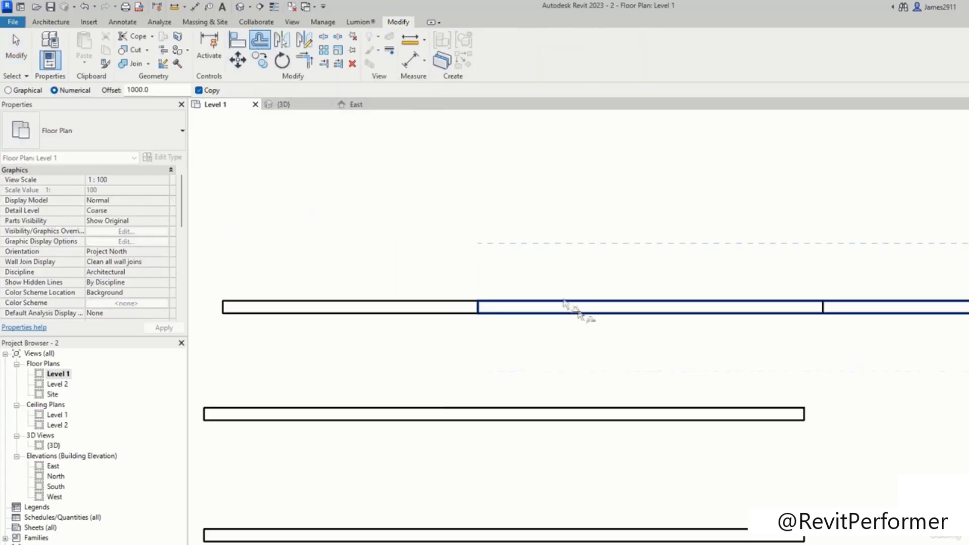
pyautogui.moveTo(143, 90); pyautogui.dragTo(109, 90)
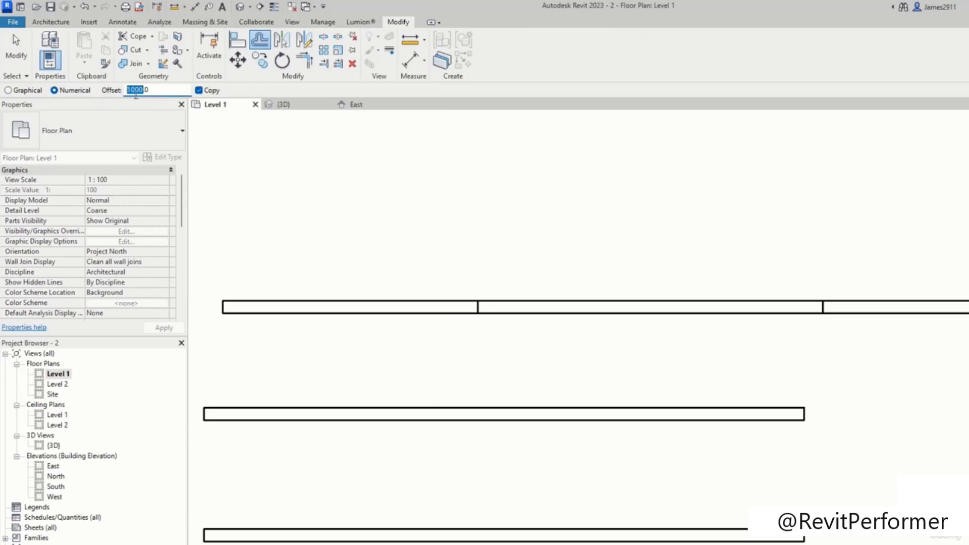
pyautogui.write('2000')
pyautogui.click(640, 309)
pyautogui.moveTo(541, 258); pyautogui.dragTo(446, 432, button='middle')
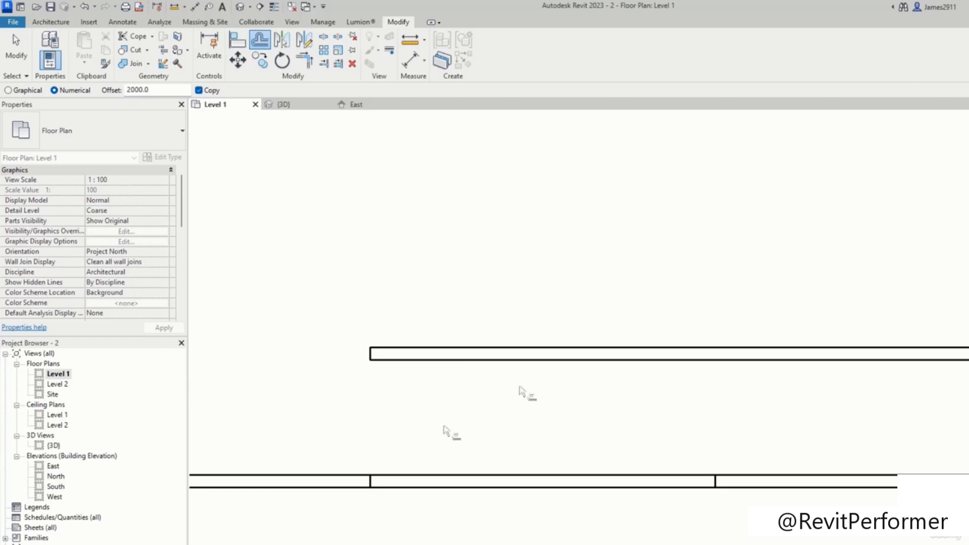
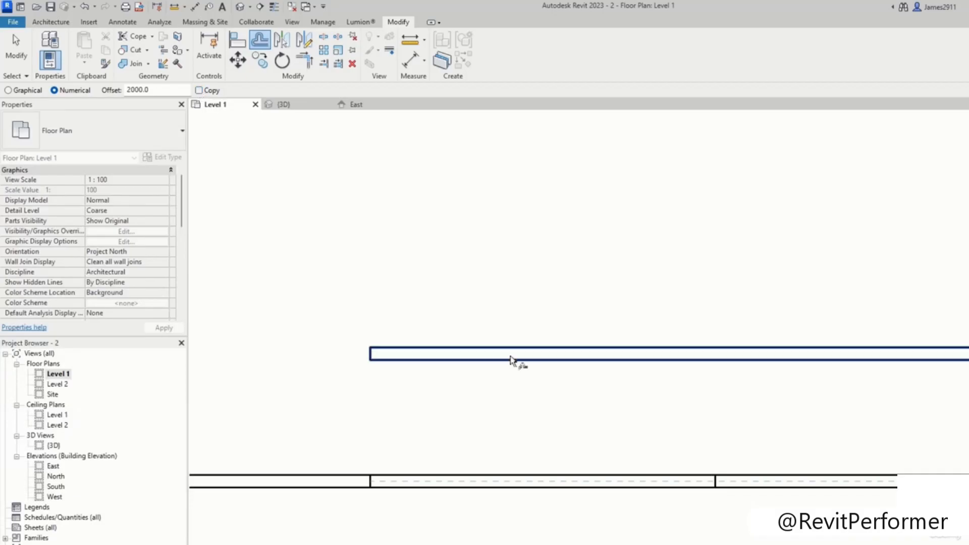
# - Offset the northernmost wall 2000 mm further north with Copy off, and offset a copy of it 2000 mm back south with Copy on
pyautogui.scroll(-3, 515, 348)
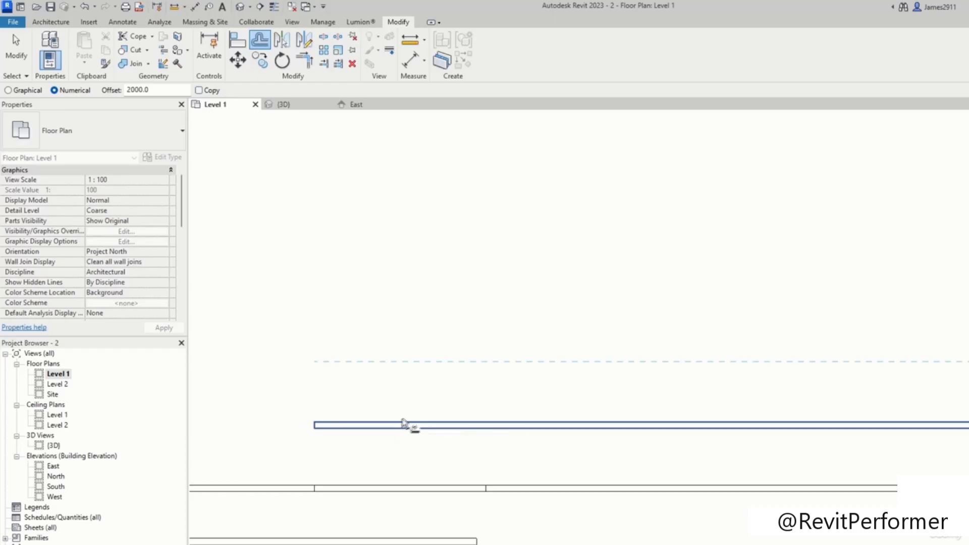
pyautogui.click(406, 424)
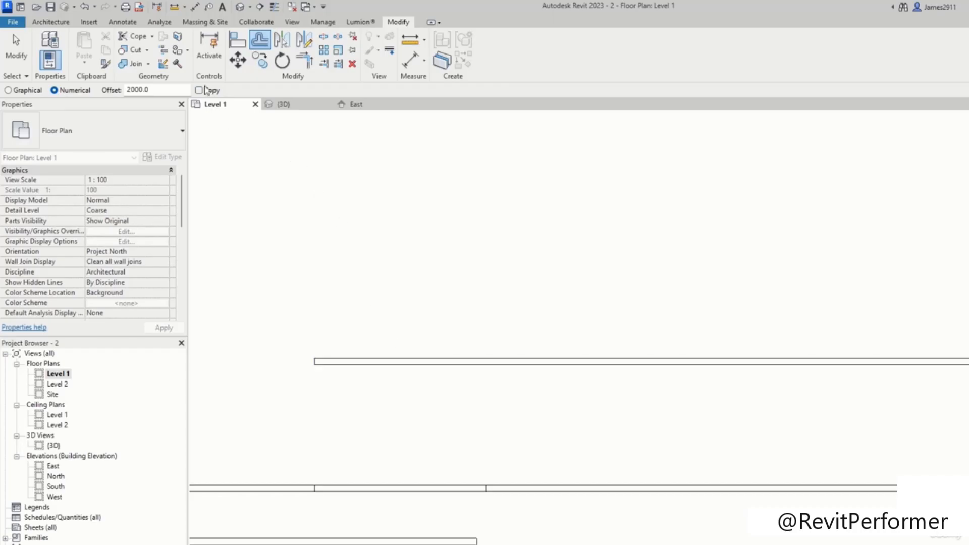
pyautogui.click(384, 377)
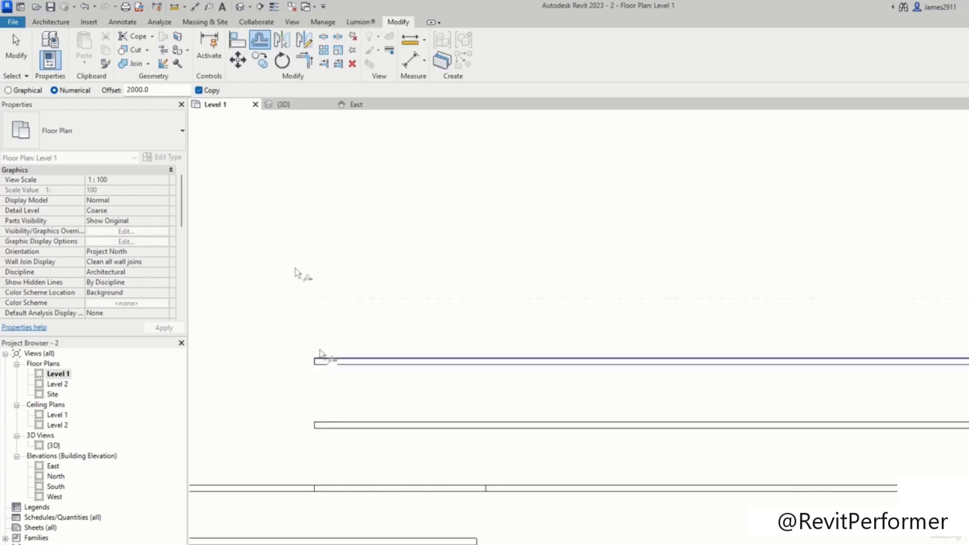
pyautogui.press('Escape')
pyautogui.scroll(-3, 314, 151)
pyautogui.moveTo(414, 271); pyautogui.dragTo(483, 237, button='middle')
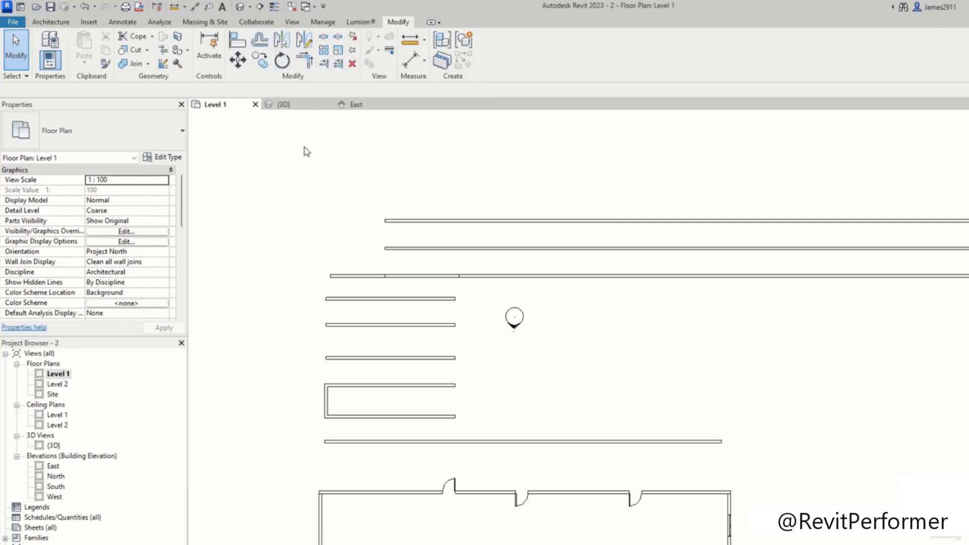
# - Move the 28900 mm horizontal wall from just north of the room eastward into clear space
pyautogui.click(302, 41)
pyautogui.press('Escape')
pyautogui.moveTo(426, 320); pyautogui.dragTo(524, 339, button='middle')
pyautogui.click(523, 346)
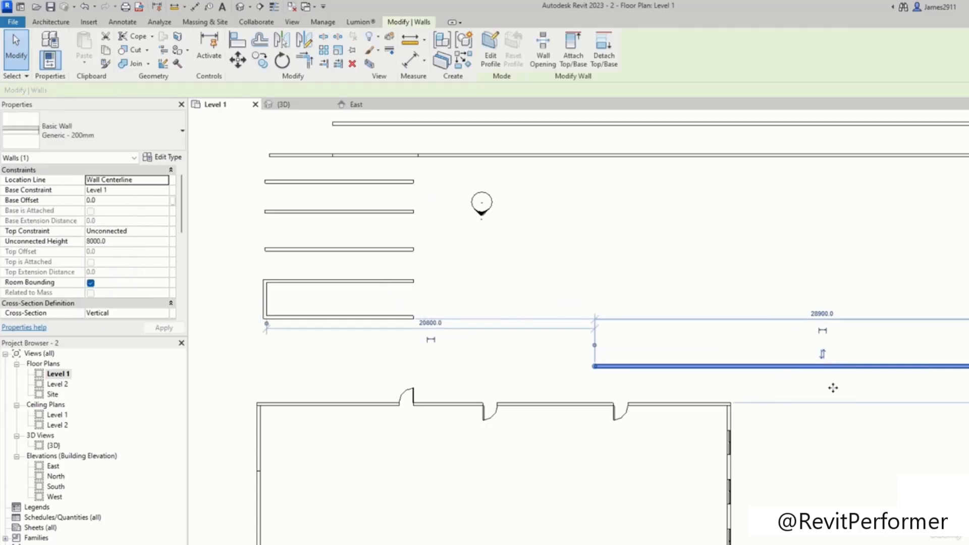
pyautogui.moveTo(831, 387); pyautogui.dragTo(623, 287, button='middle')
pyautogui.scroll(-3, 624, 286)
pyautogui.moveTo(516, 272); pyautogui.dragTo(726, 329)
pyautogui.click(727, 379)
pyautogui.scroll(5, 656, 392)
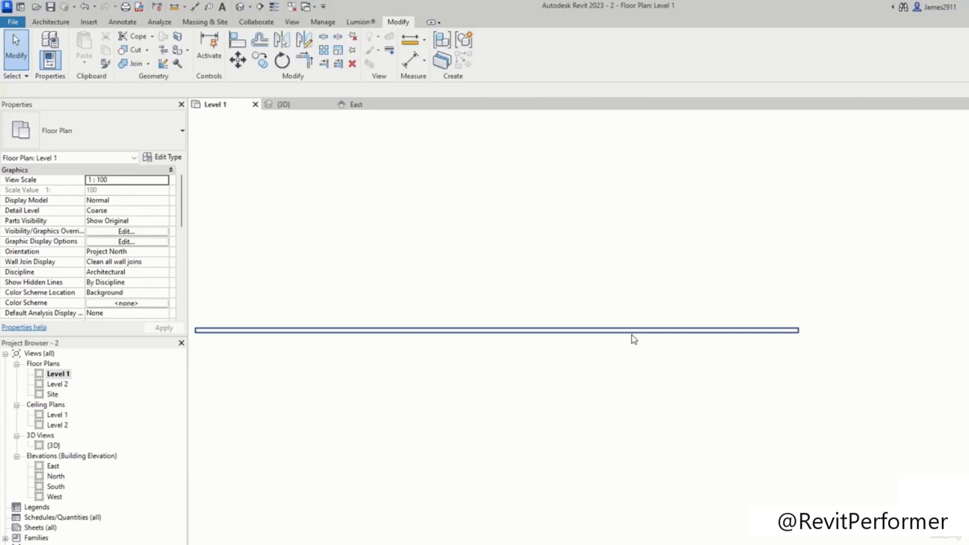
# - Shorten the relocated wall from its east end to about 7600 mm
pyautogui.click(794, 331)
pyautogui.press('s')
pyautogui.press('l')
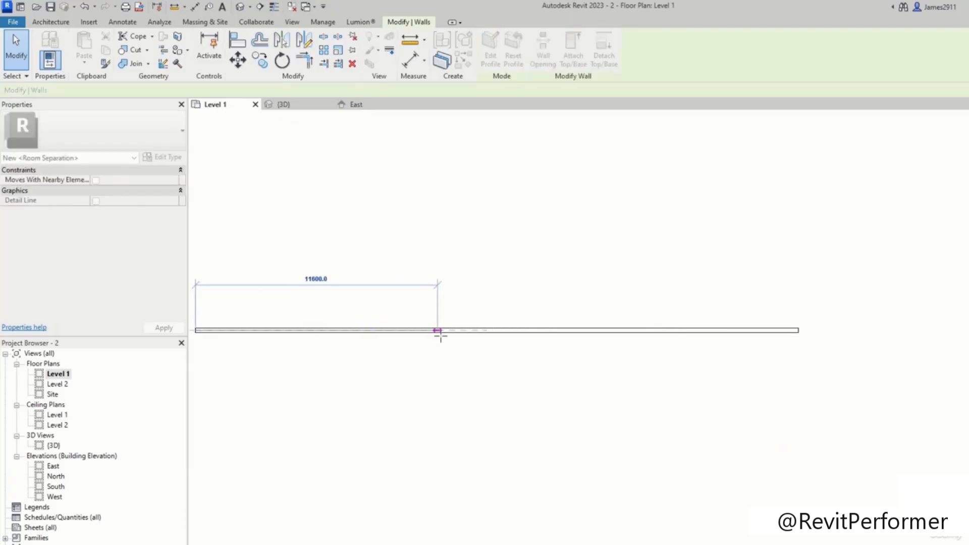
pyautogui.moveTo(439, 328); pyautogui.dragTo(755, 346, button='middle')
pyautogui.click(657, 336)
pyautogui.press('Escape')
pyautogui.click(596, 337)
pyautogui.scroll(3, 605, 329)
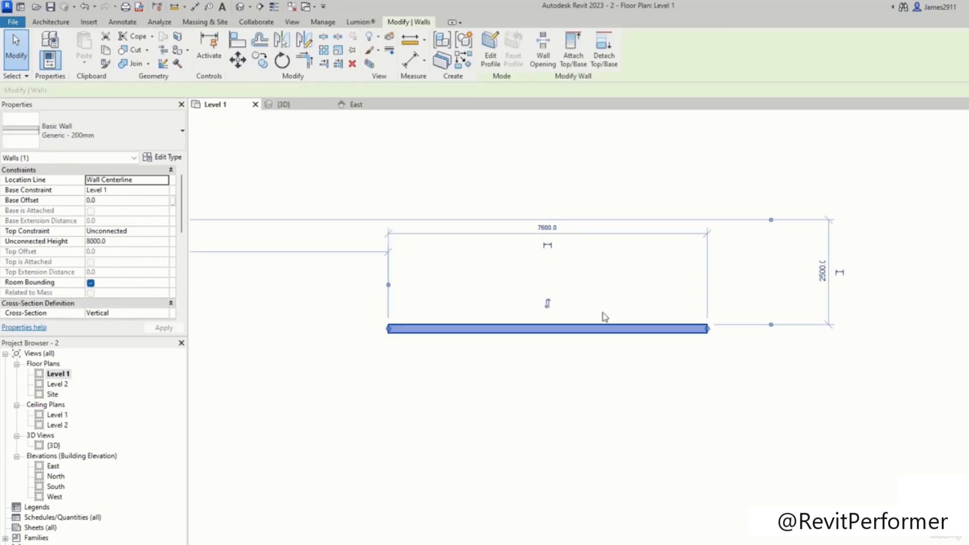
pyautogui.moveTo(604, 318); pyautogui.dragTo(519, 359, button='middle')
pyautogui.click(428, 297)
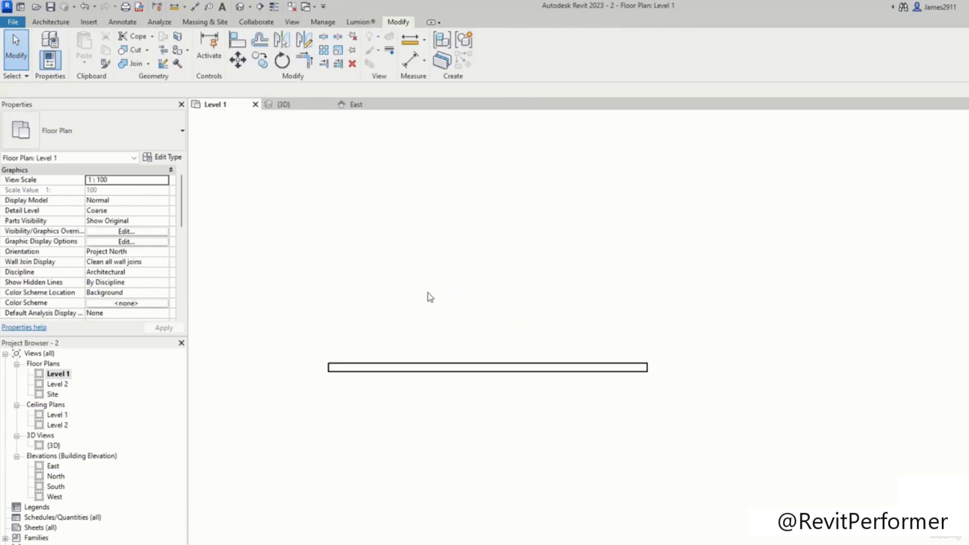
# - Mirror a copy of the 7600 mm wall to the north across a drawn horizontal axis, leaving about 3000 mm between the walls
pyautogui.click(460, 373)
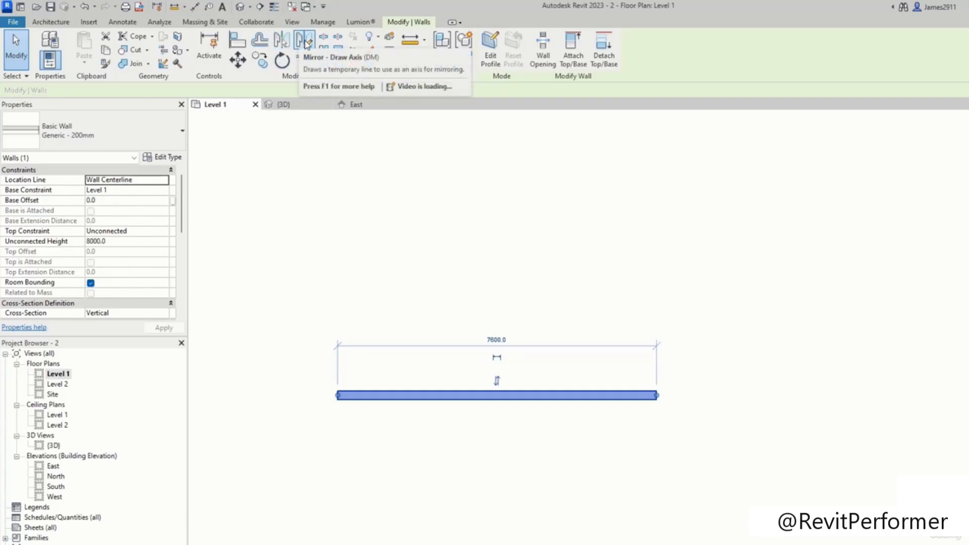
pyautogui.click(302, 40)
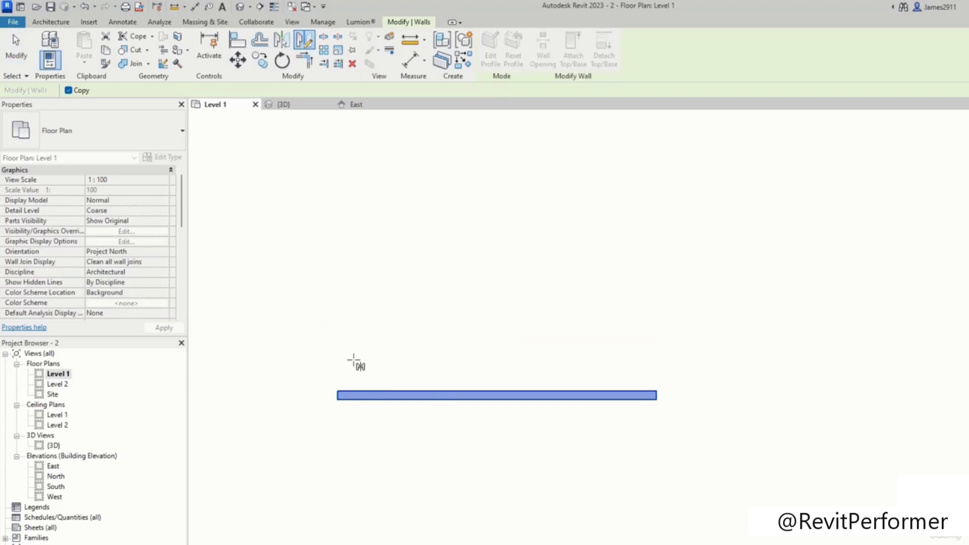
pyautogui.click(336, 328)
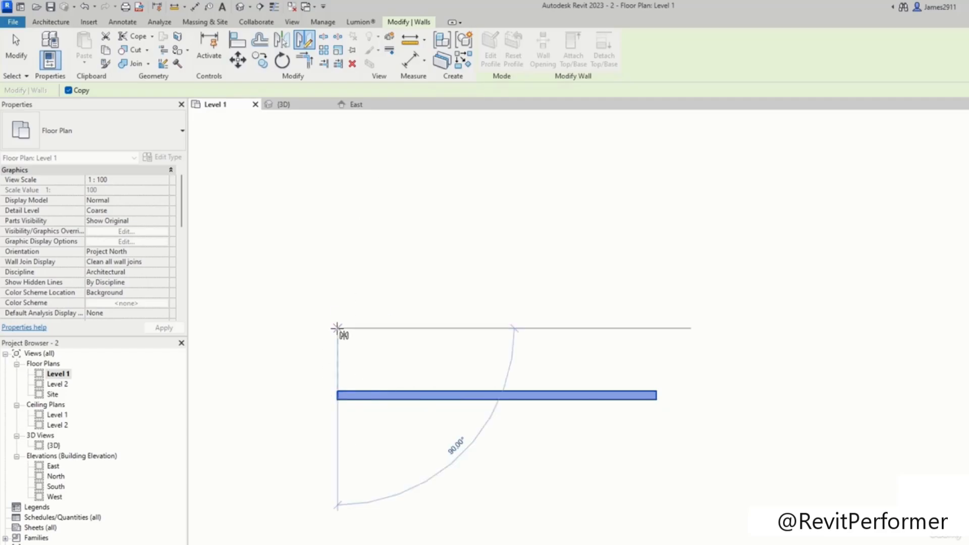
pyautogui.click(695, 327)
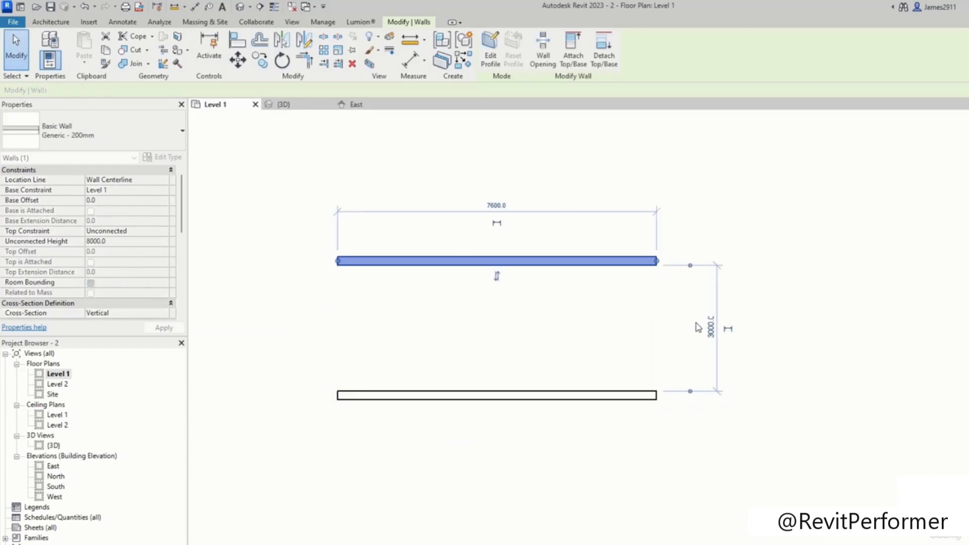
pyautogui.press('Escape')
pyautogui.moveTo(529, 191); pyautogui.dragTo(463, 519)
pyautogui.click(760, 326)
pyautogui.click(572, 398)
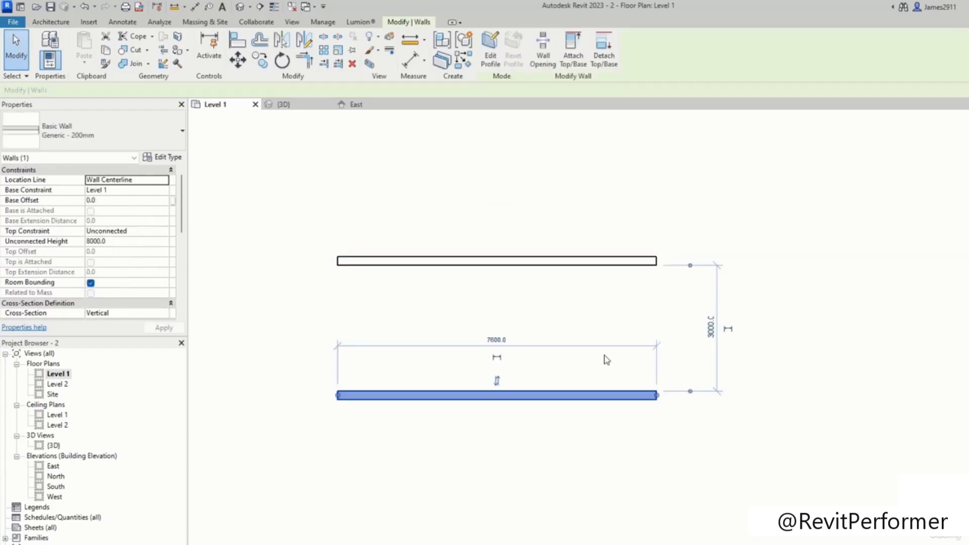
# - Mirror a copy of the southern 7600 mm wall to the north, using the middle wall's centerline as the picked axis
pyautogui.moveTo(597, 345); pyautogui.dragTo(571, 422, button='middle')
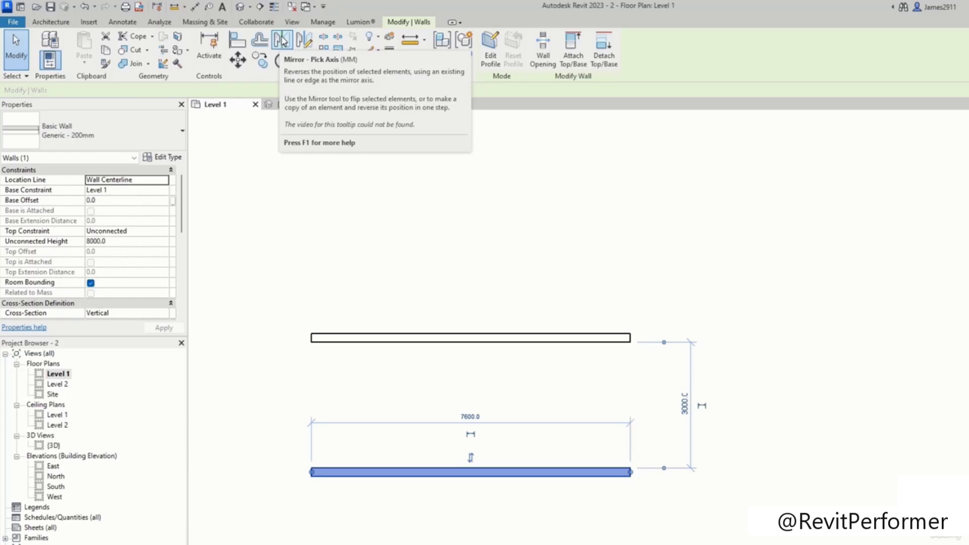
pyautogui.click(282, 41)
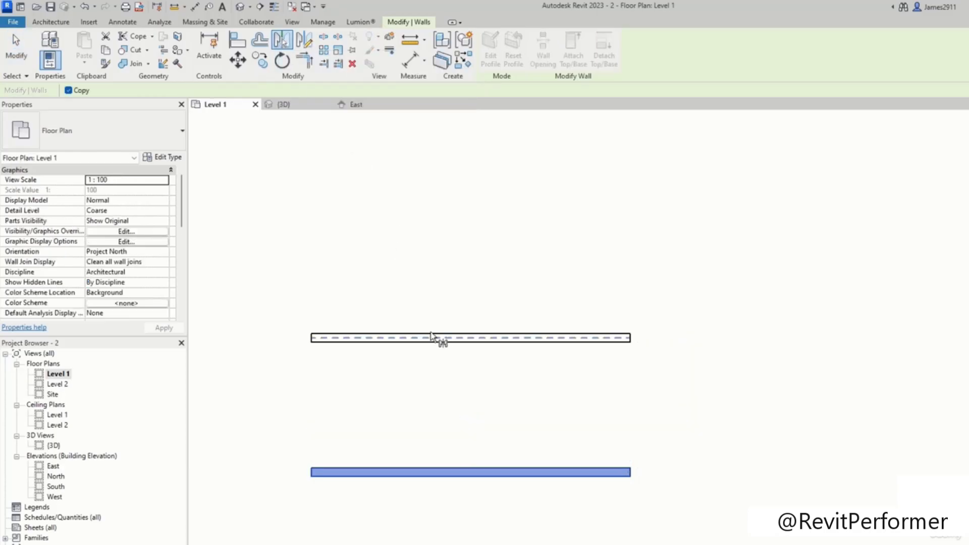
pyautogui.click(386, 338)
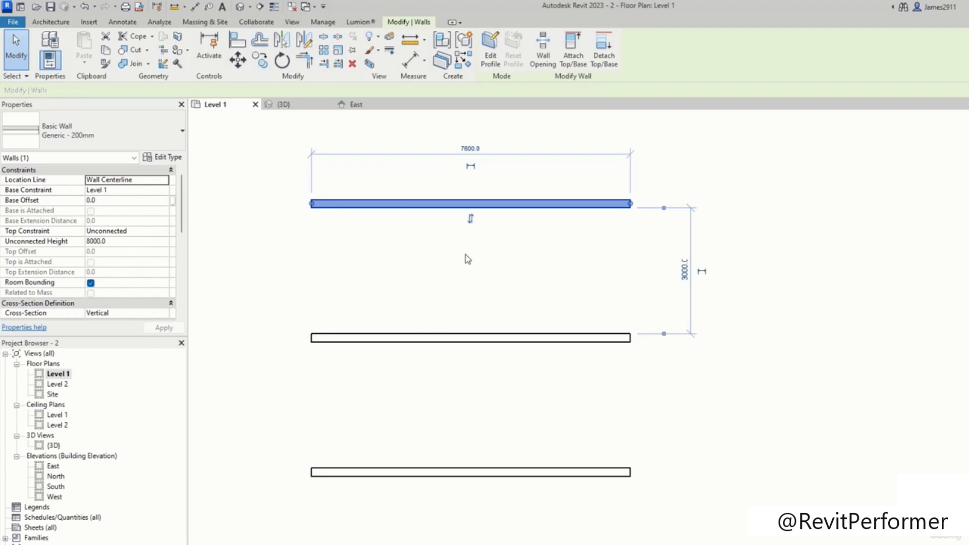
pyautogui.click(840, 253)
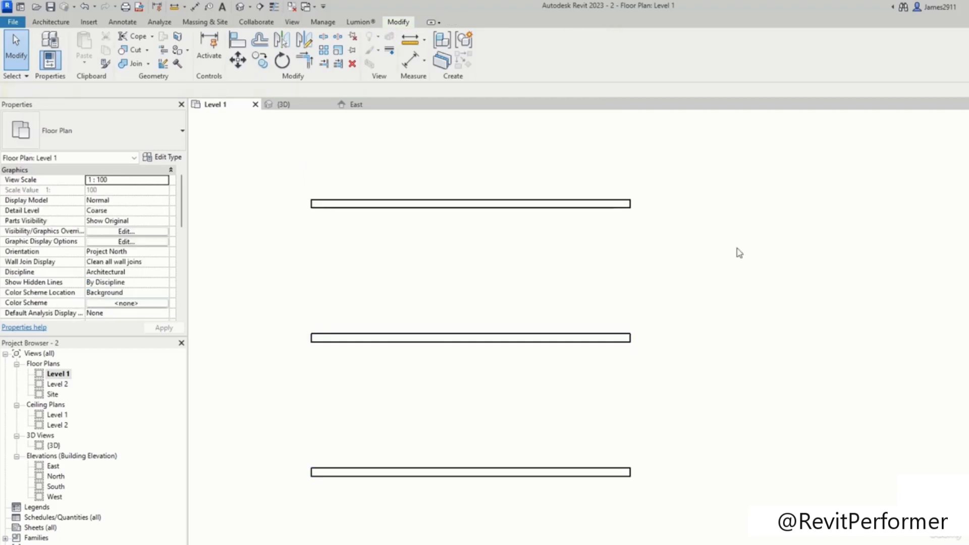
# - Split the northernmost wall near its middle into a 3700 mm west segment and a 3900 mm east segment, and check each segment
pyautogui.click(323, 37)
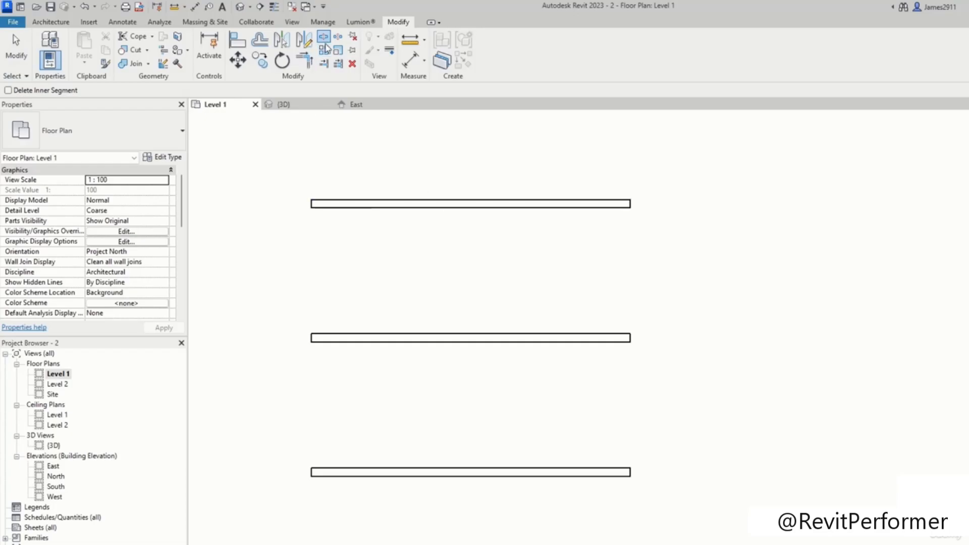
pyautogui.click(468, 204)
pyautogui.press('Escape')
pyautogui.click(449, 204)
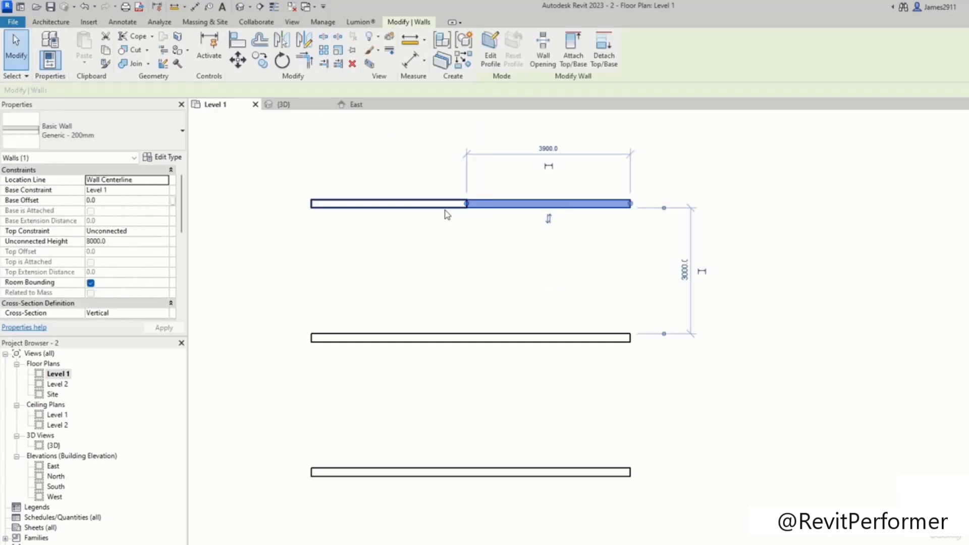
pyautogui.click(561, 205)
pyautogui.click(493, 281)
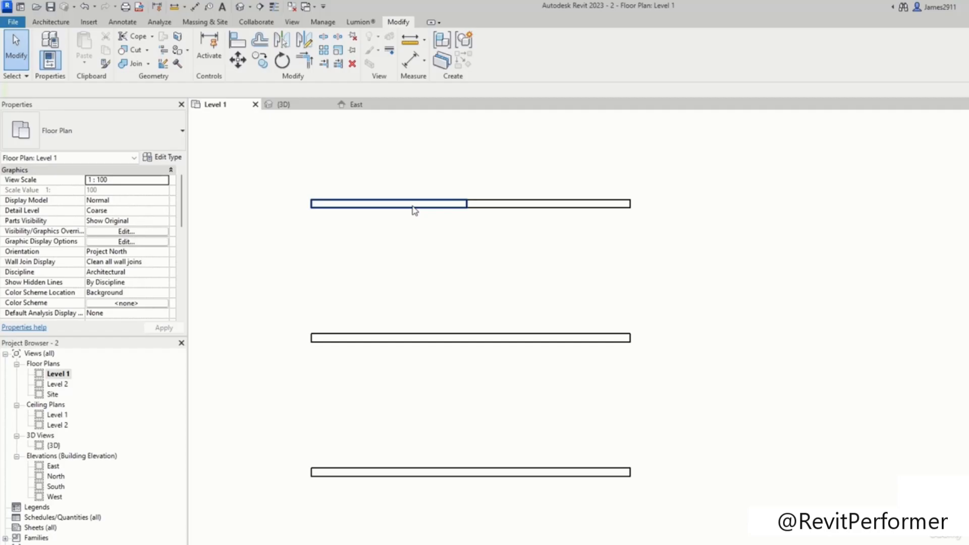
pyautogui.click(414, 207)
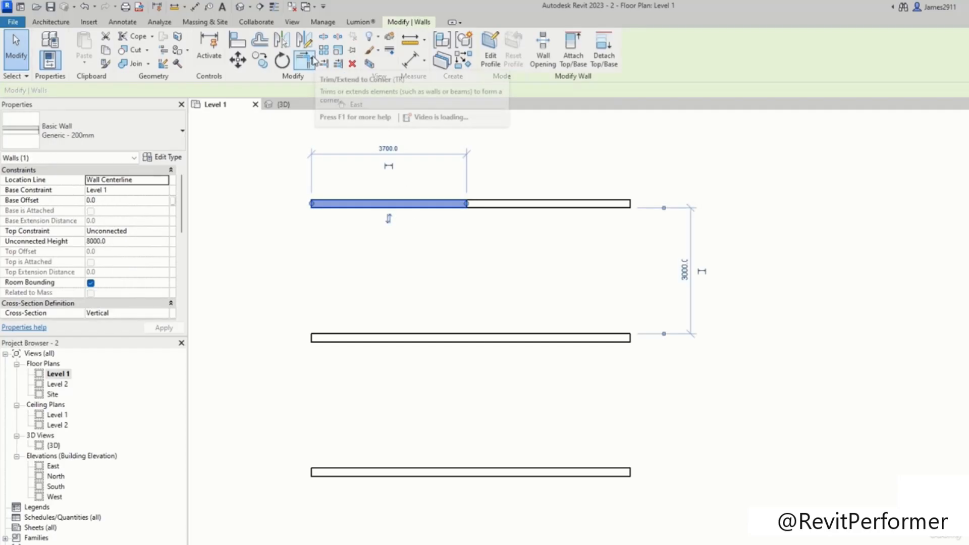
pyautogui.click(516, 281)
# - Draw an L-shaped pair of connected walls east of the three parallel walls, running south and then east
pyautogui.scroll(2, 573, 268)
pyautogui.scroll(-5, 390, 242)
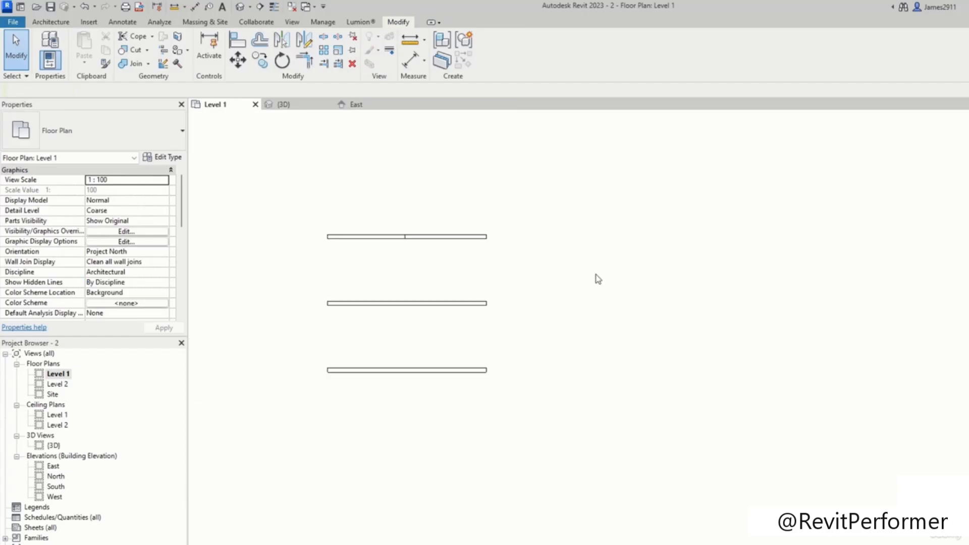
pyautogui.press('w')
pyautogui.press('a')
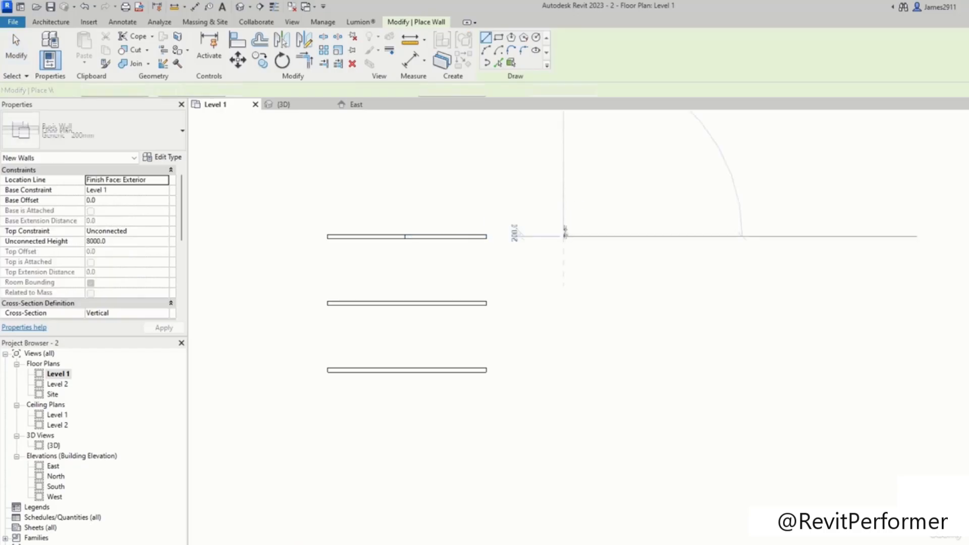
pyautogui.click(560, 236)
pyautogui.click(560, 318)
pyautogui.click(676, 320)
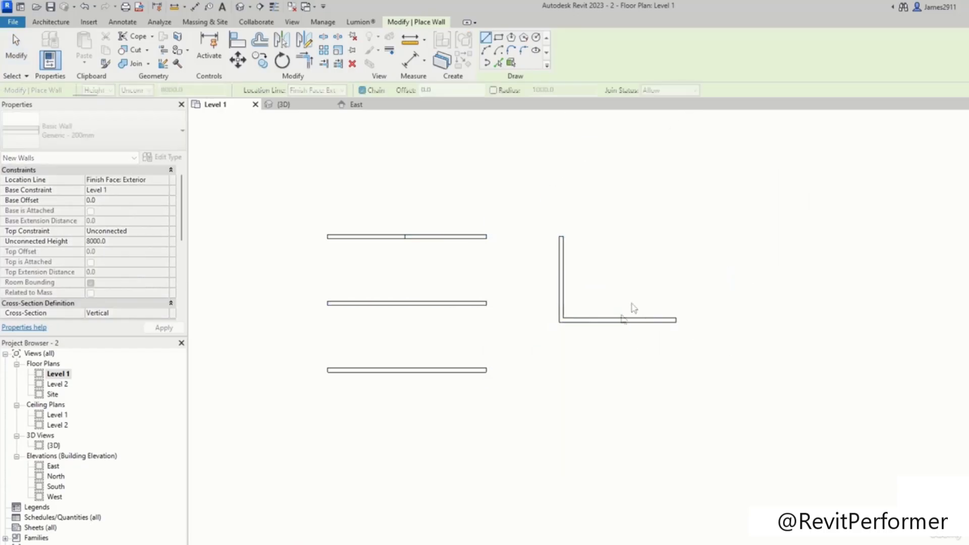
pyautogui.press('Escape')
pyautogui.press('Escape')
# - Join the separated horizontal wall to the vertical wall at its south end with Trim/Extend to Corner
pyautogui.scroll(2, 575, 310)
pyautogui.scroll(3, 565, 310)
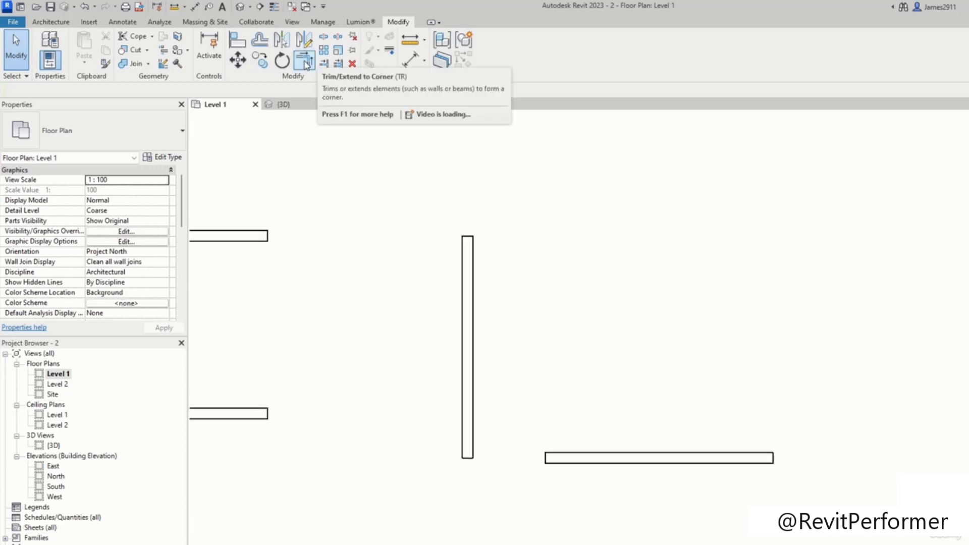
pyautogui.click(305, 61)
pyautogui.click(666, 462)
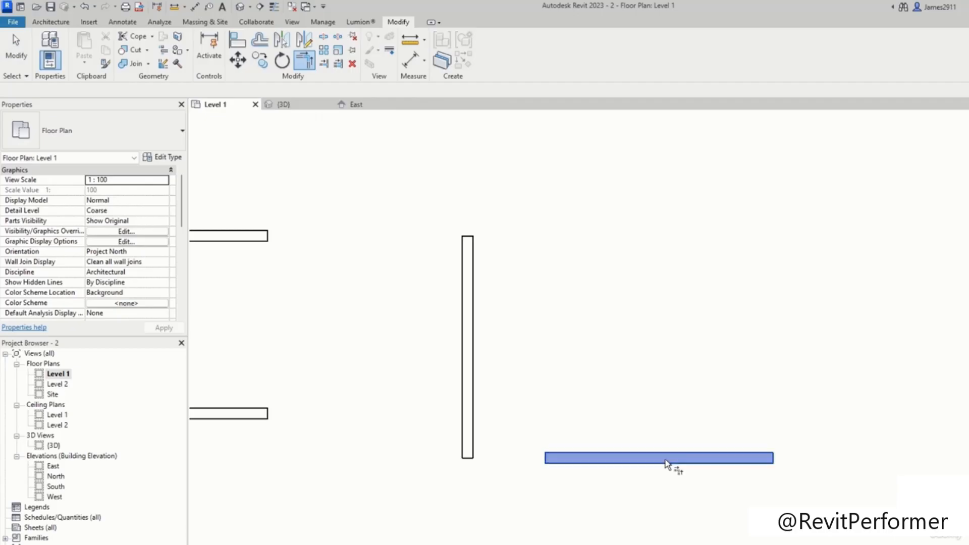
pyautogui.click(466, 378)
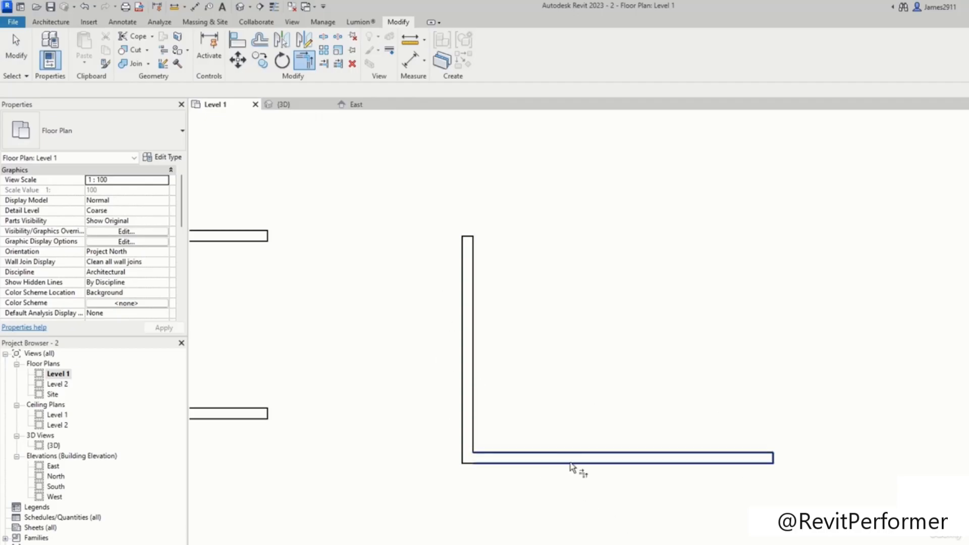
pyautogui.scroll(-2, 488, 270)
pyautogui.scroll(-1, 488, 270)
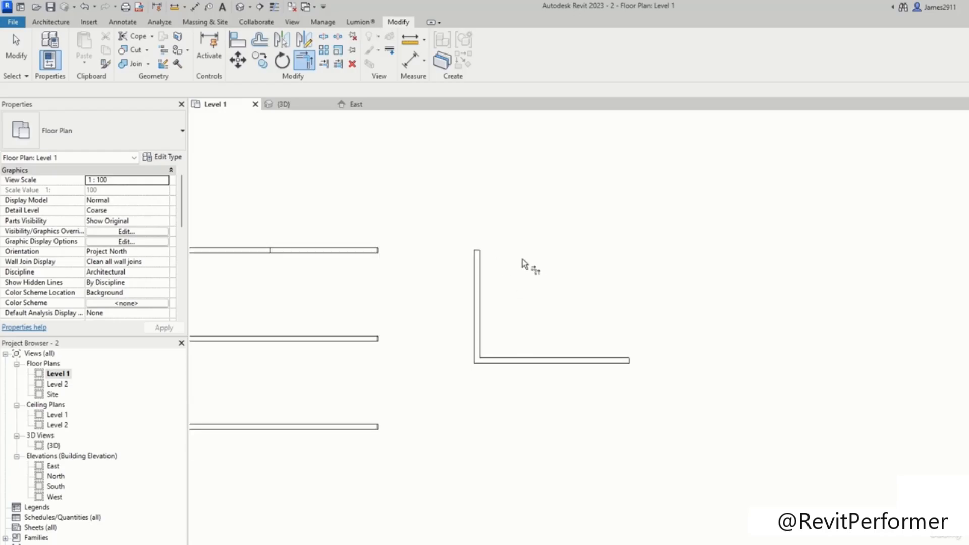
pyautogui.press('Escape')
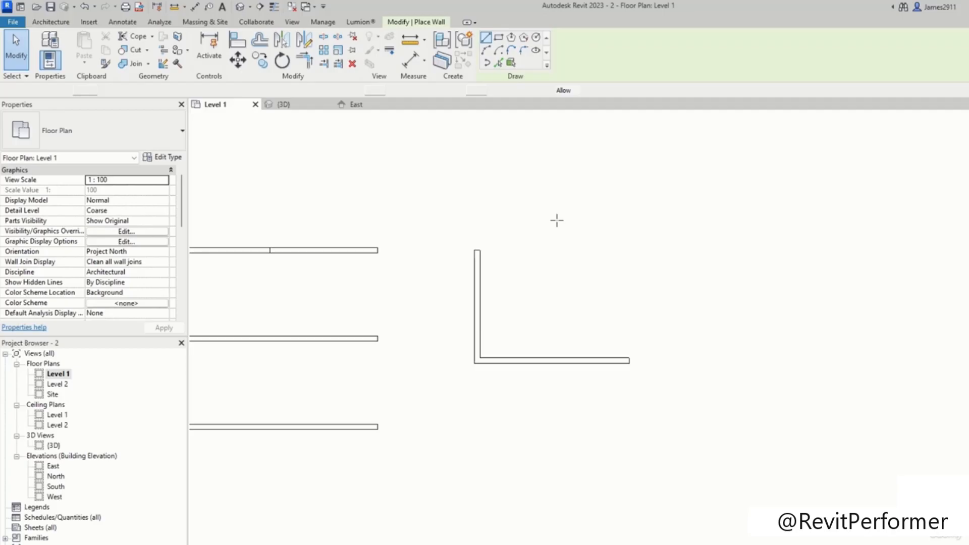
# - Draw three separate walls around the L's open side: a vertical one, a horizontal one further east, and a shorter vertical one between them
pyautogui.click(537, 193)
pyautogui.click(537, 259)
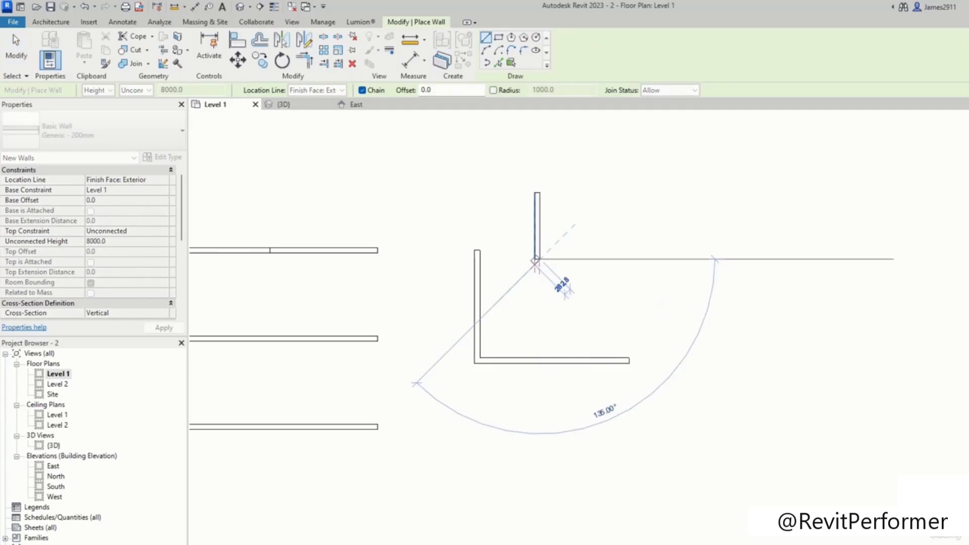
pyautogui.press('Escape')
pyautogui.click(582, 262)
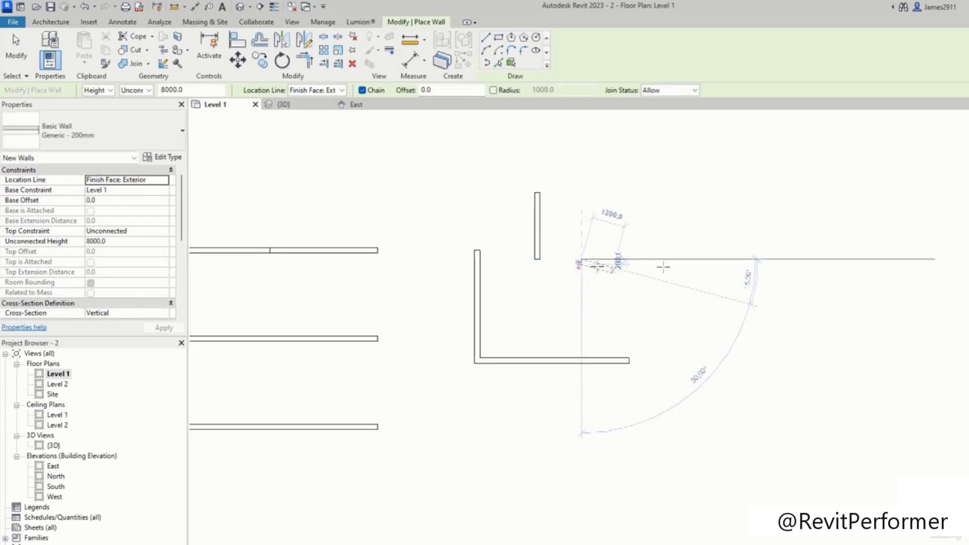
pyautogui.click(669, 265)
pyautogui.press('Escape')
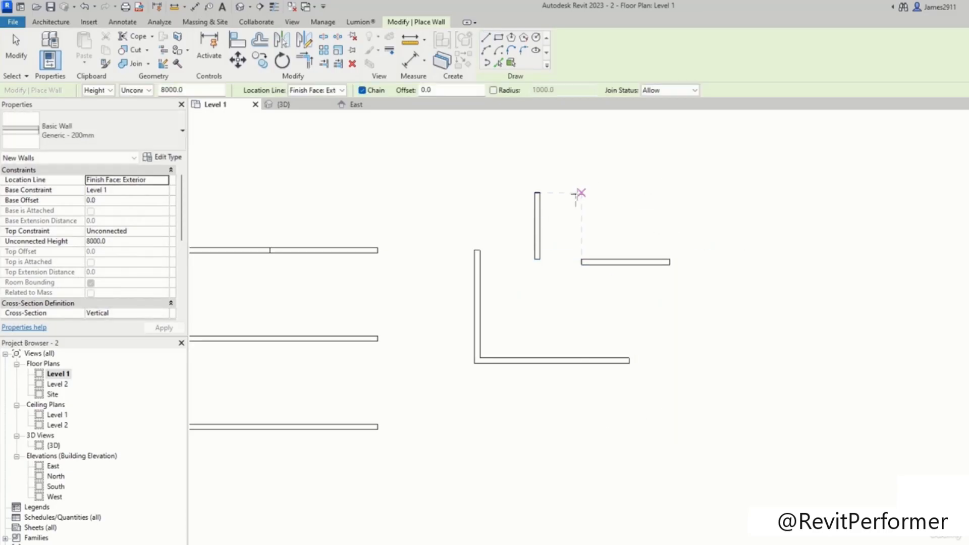
pyautogui.click(578, 193)
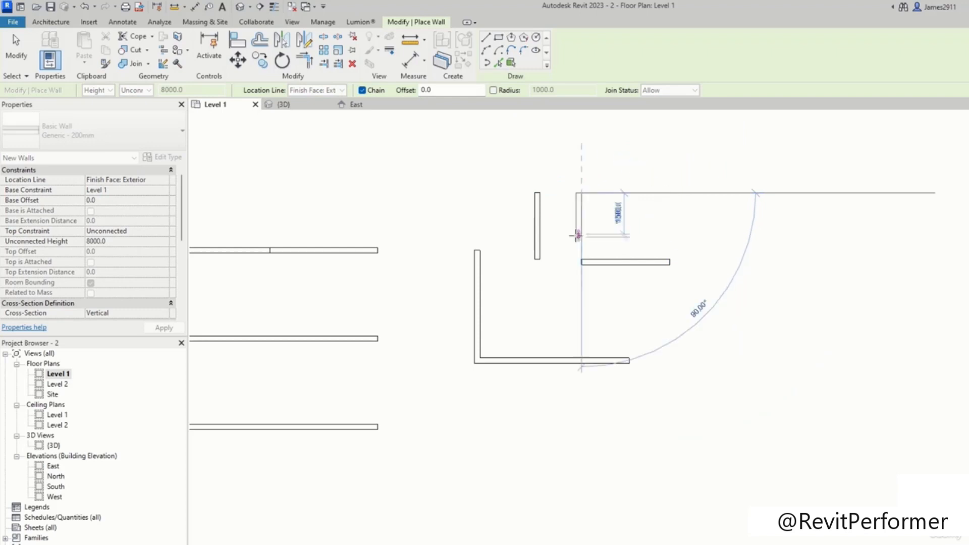
pyautogui.click(579, 242)
pyautogui.press('Escape')
pyautogui.press('Escape')
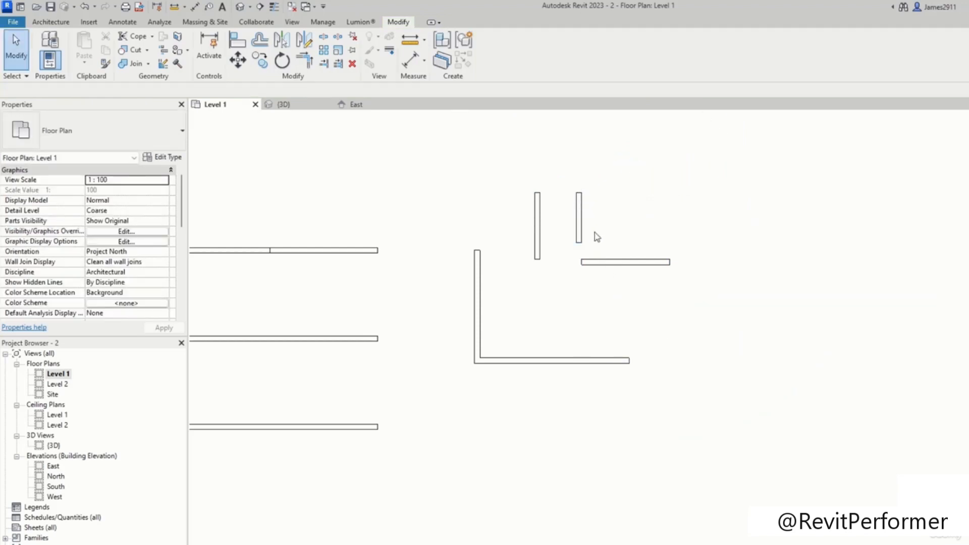
# - Join the short vertical wall and the neighbouring horizontal wall into a corner with Trim/Extend to Corner
pyautogui.press('t')
pyautogui.press('r')
pyautogui.click(610, 263)
pyautogui.click(581, 232)
pyautogui.press('Escape')
pyautogui.press('Escape')
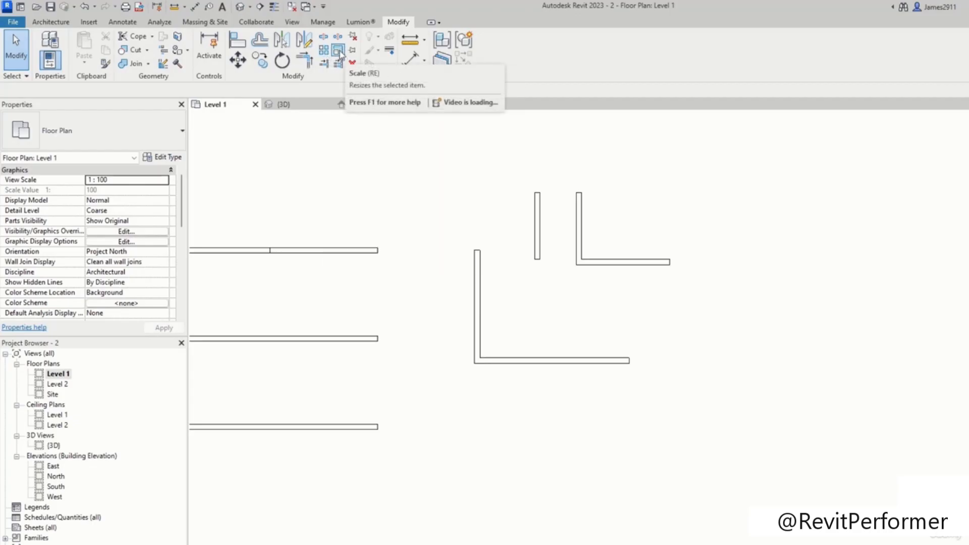
# - Examine the properties of the double door in the room's west wall and of the west wall itself
pyautogui.scroll(-2, 441, 169)
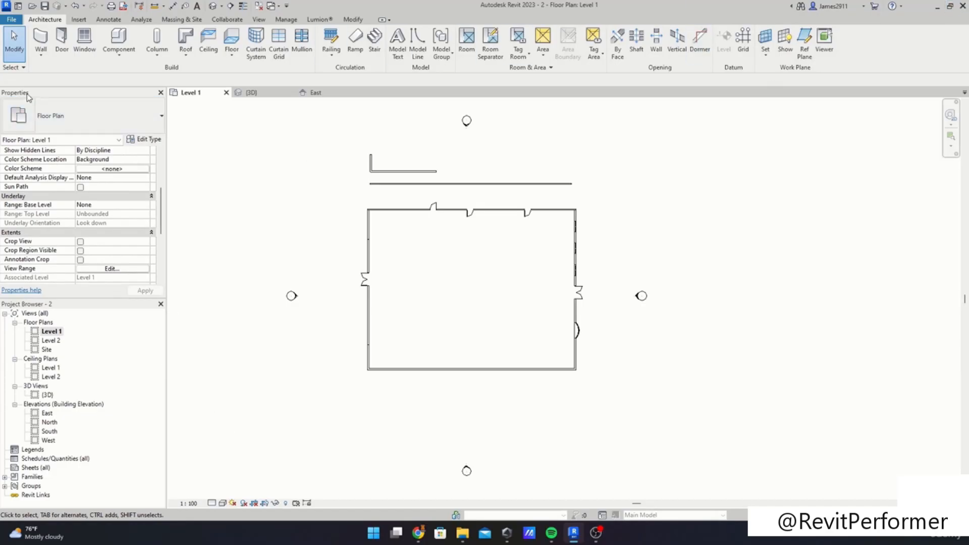
pyautogui.scroll(2, 354, 207)
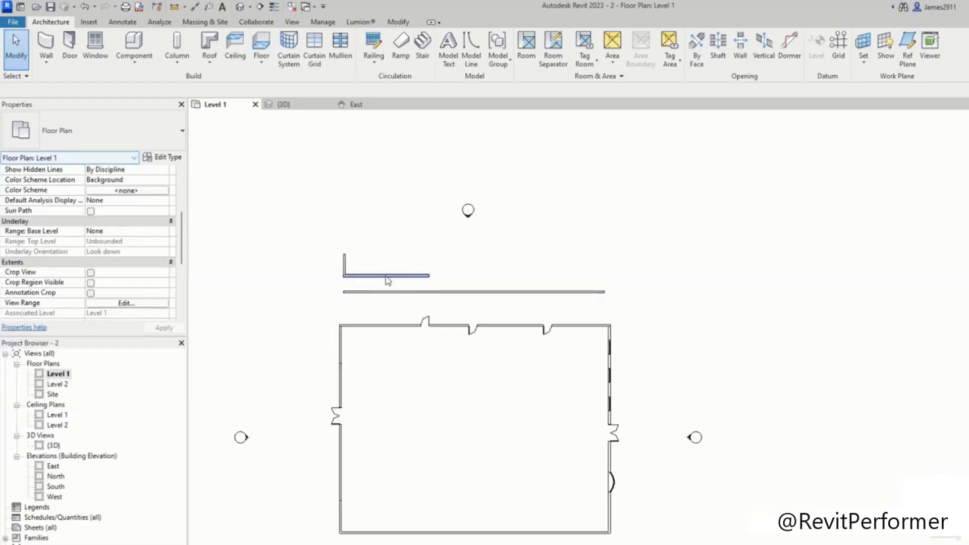
pyautogui.scroll(1, 332, 419)
pyautogui.click(333, 419)
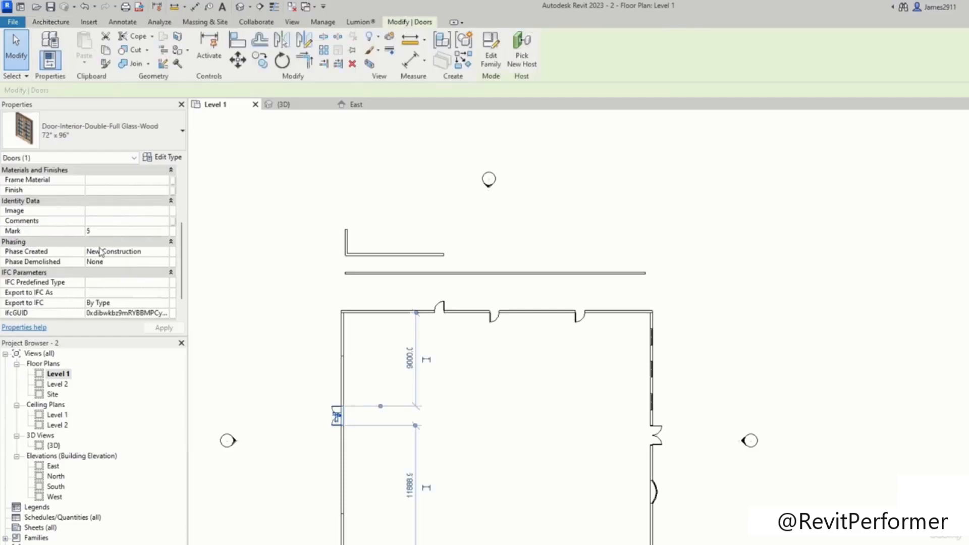
pyautogui.click(288, 279)
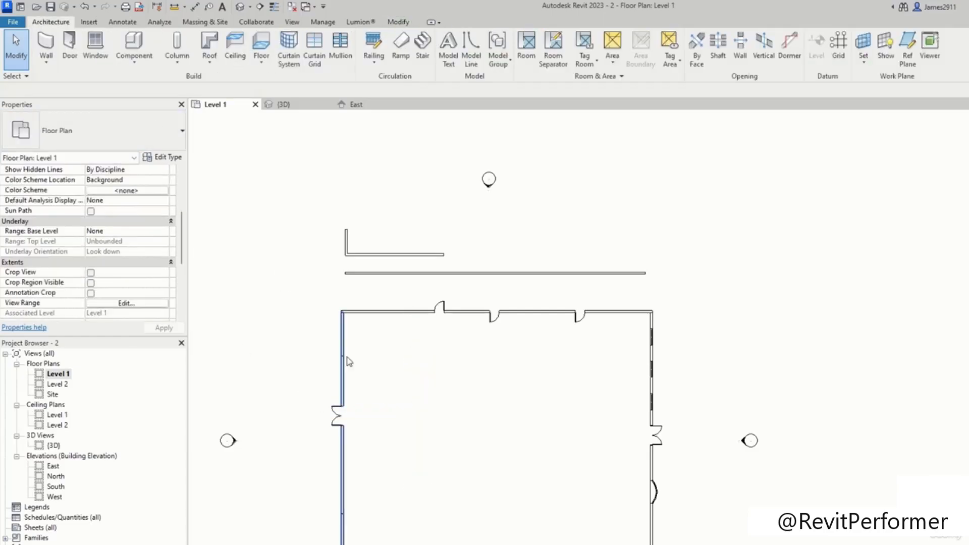
pyautogui.click(343, 358)
pyautogui.scroll(-3, 91, 161)
pyautogui.scroll(-2, 227, 350)
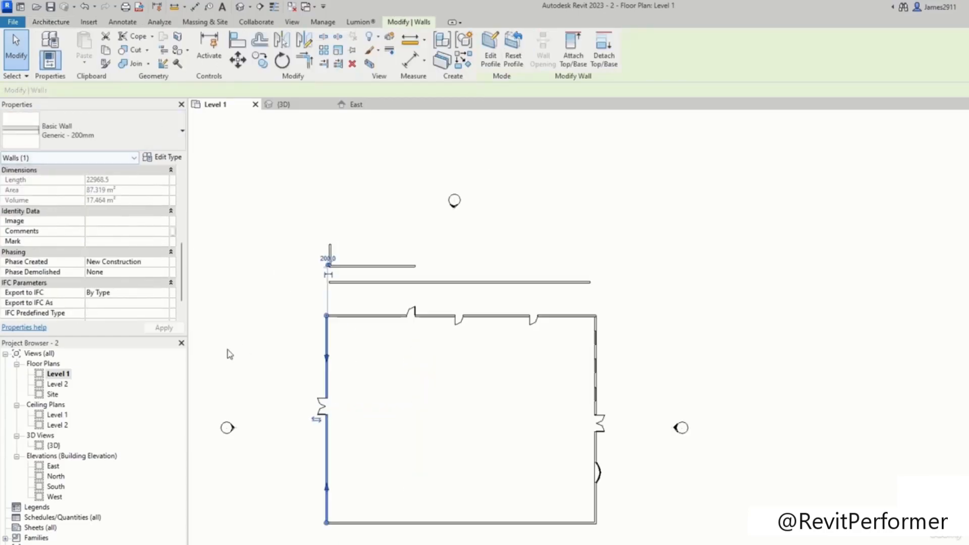
pyautogui.scroll(-1, 119, 256)
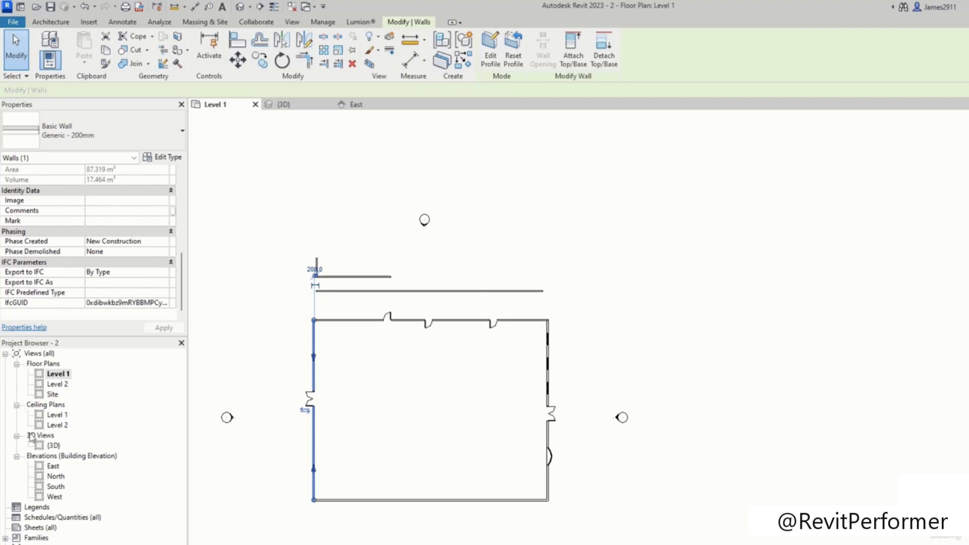
pyautogui.click(611, 337)
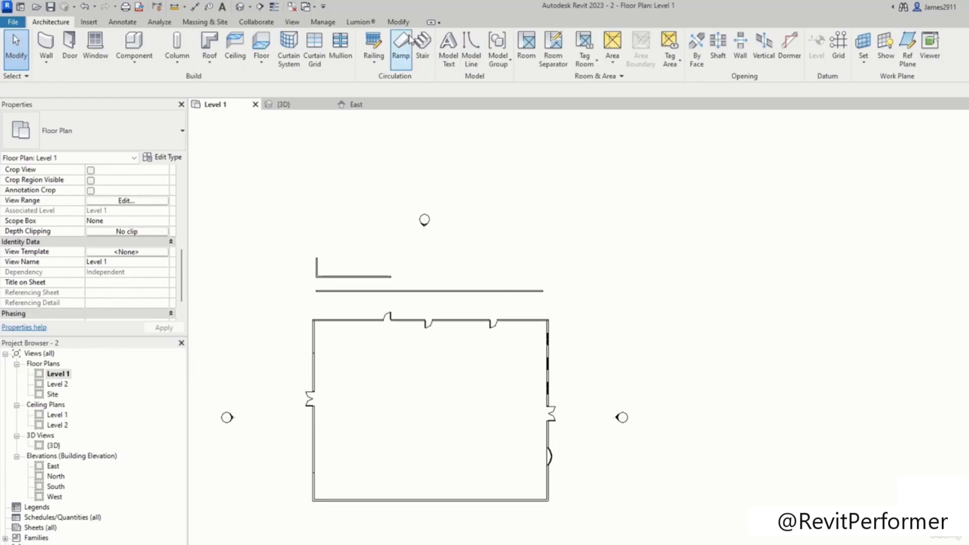
# - Turn off the display of the Properties palette in the user interface settings and turn it back on
pyautogui.click(298, 23)
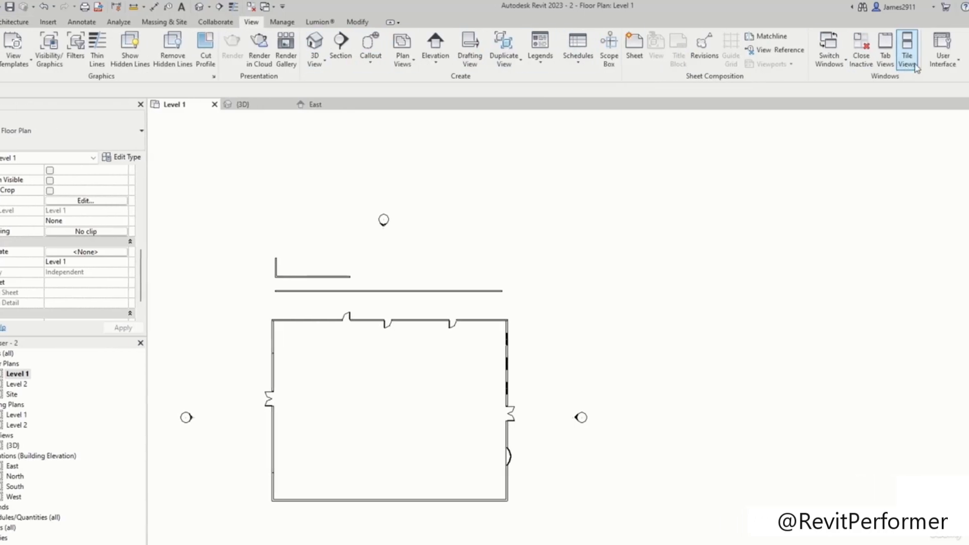
pyautogui.click(956, 63)
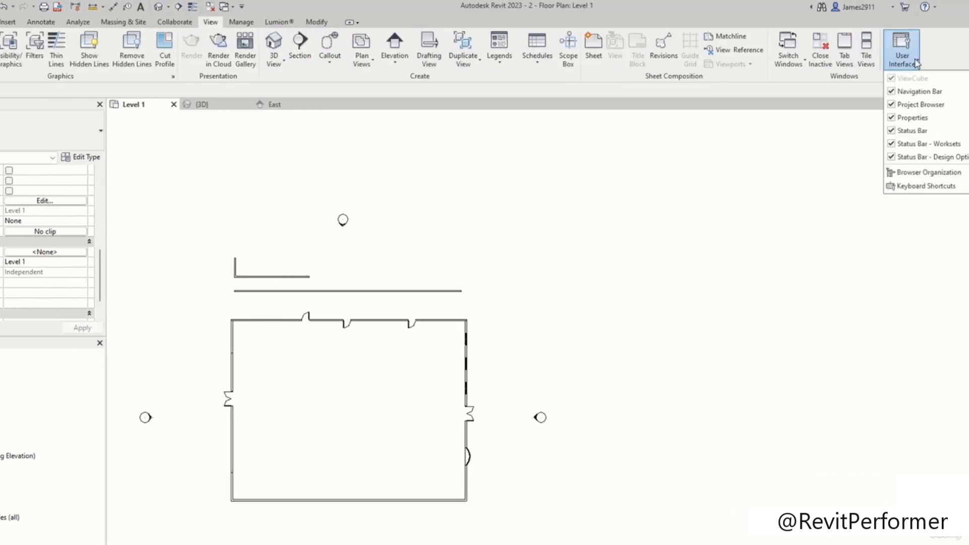
pyautogui.click(891, 117)
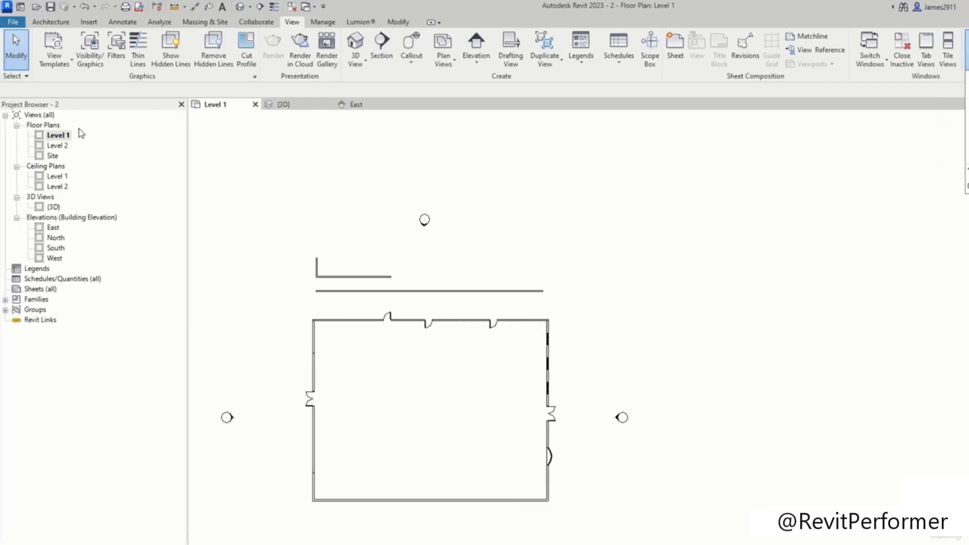
pyautogui.click(943, 50)
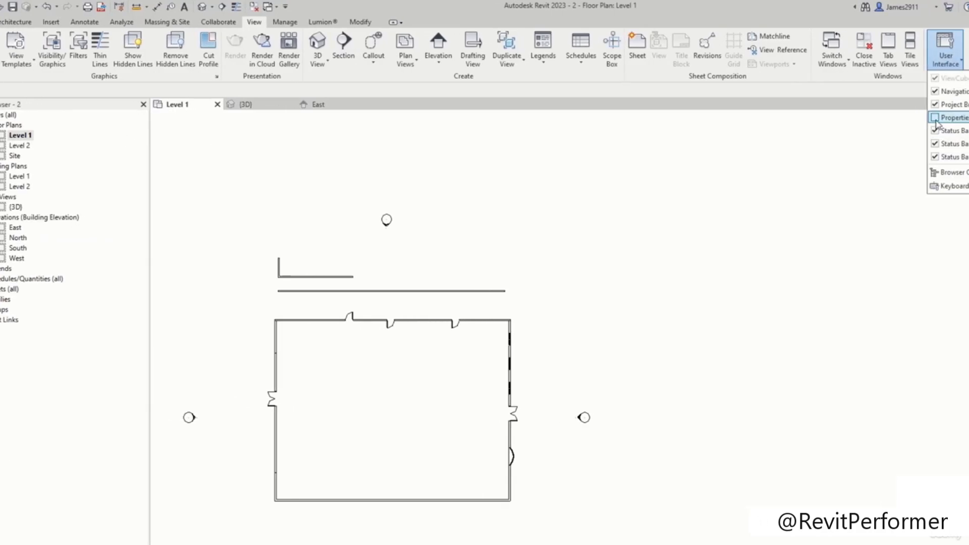
pyautogui.click(891, 117)
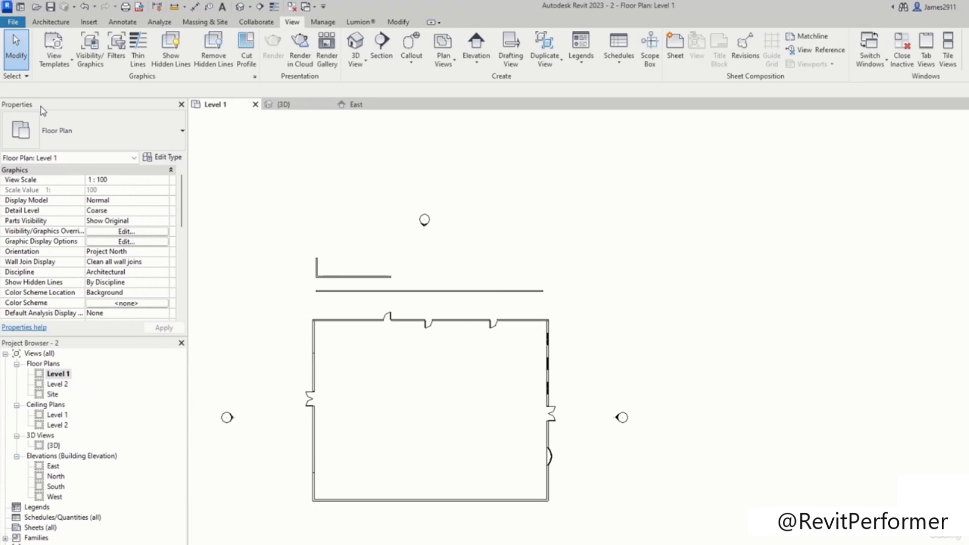
# - Undock the Properties palette and dock it again above the Project Browser
pyautogui.moveTo(43, 110); pyautogui.dragTo(63, 106)
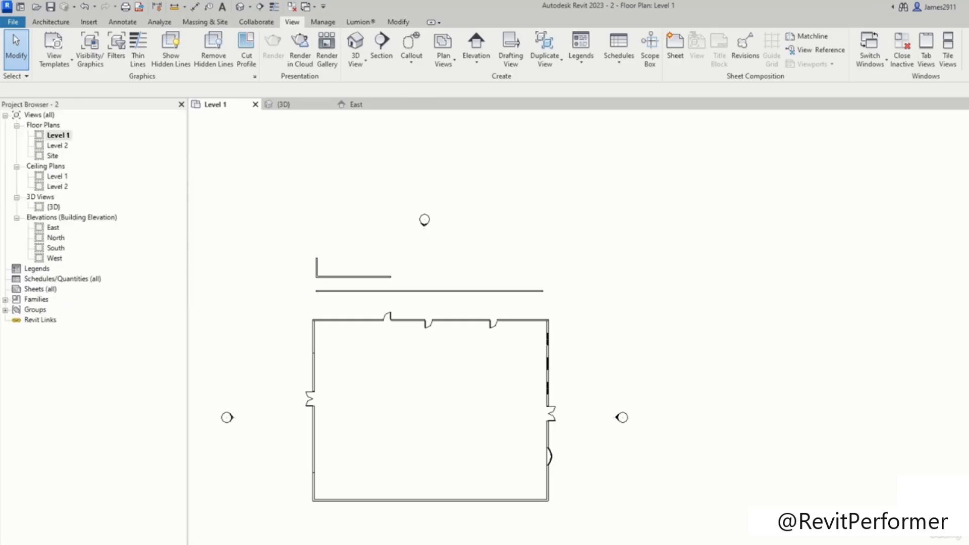
pyautogui.moveTo(51, 10); pyautogui.dragTo(30, 542)
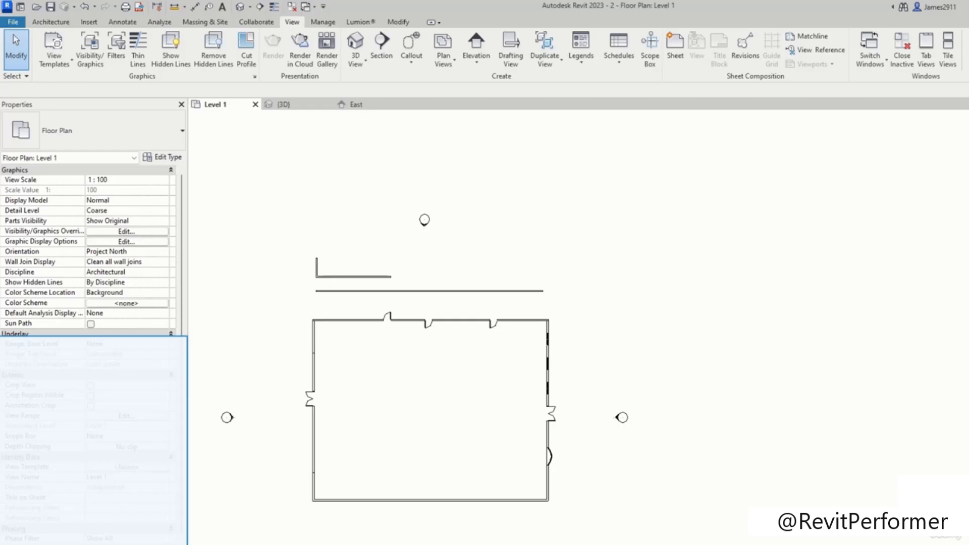
pyautogui.moveTo(30, 543); pyautogui.dragTo(47, 544)
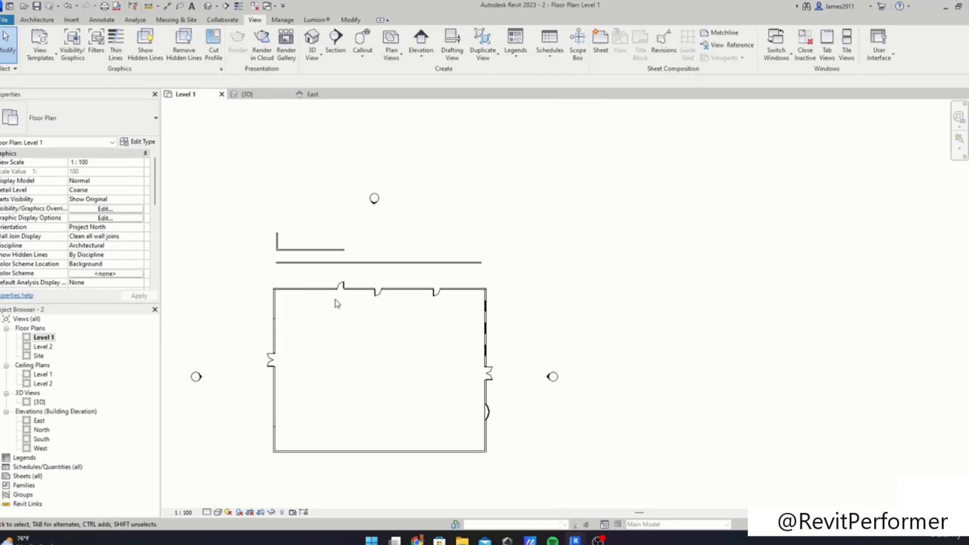
pyautogui.scroll(1, 343, 310)
pyautogui.moveTo(351, 321); pyautogui.dragTo(420, 309, button='middle')
pyautogui.click(36, 20)
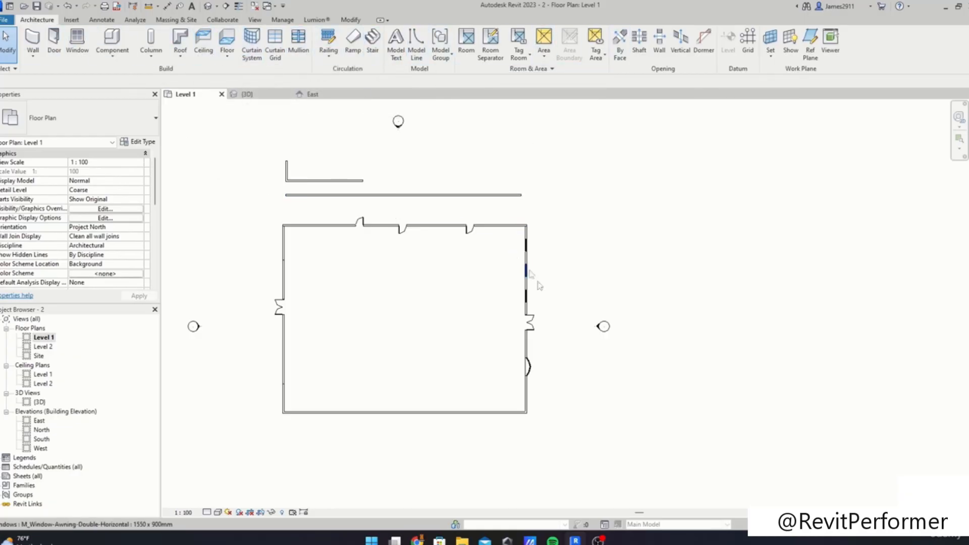
pyautogui.middleClick(555, 273)
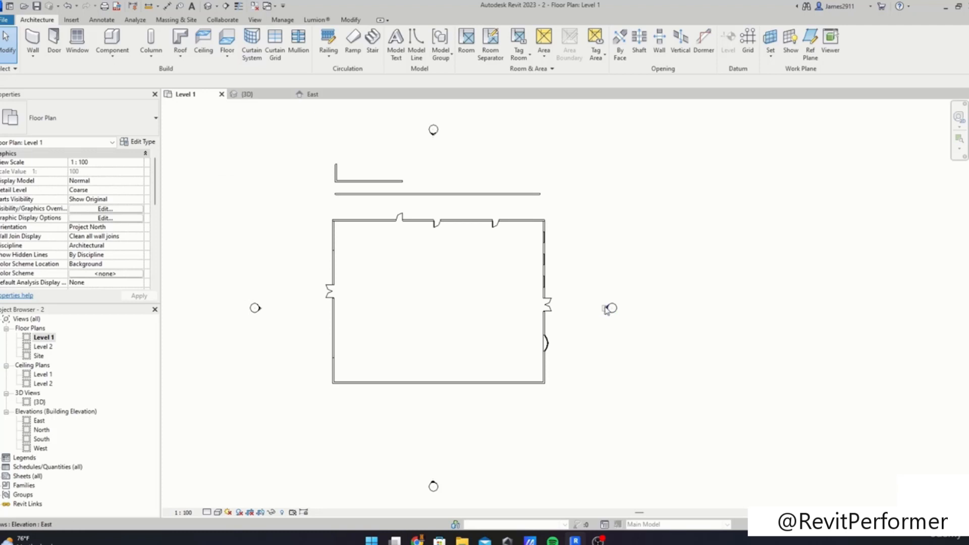